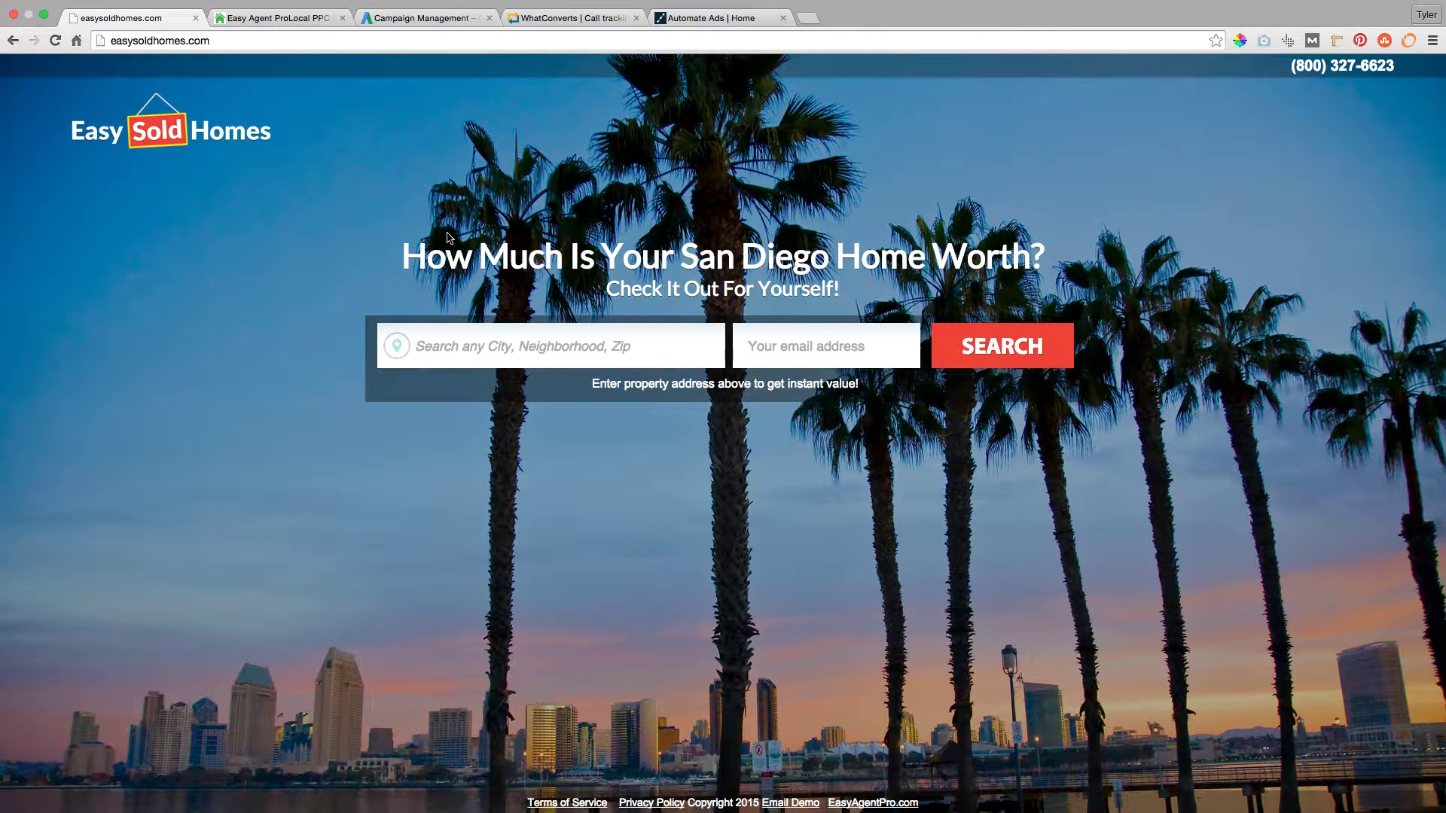
# Back on Easy Sold Homes, search a suggested property address with a test e-mail address
pyautogui.hotkey('ctrl', 'Tab')
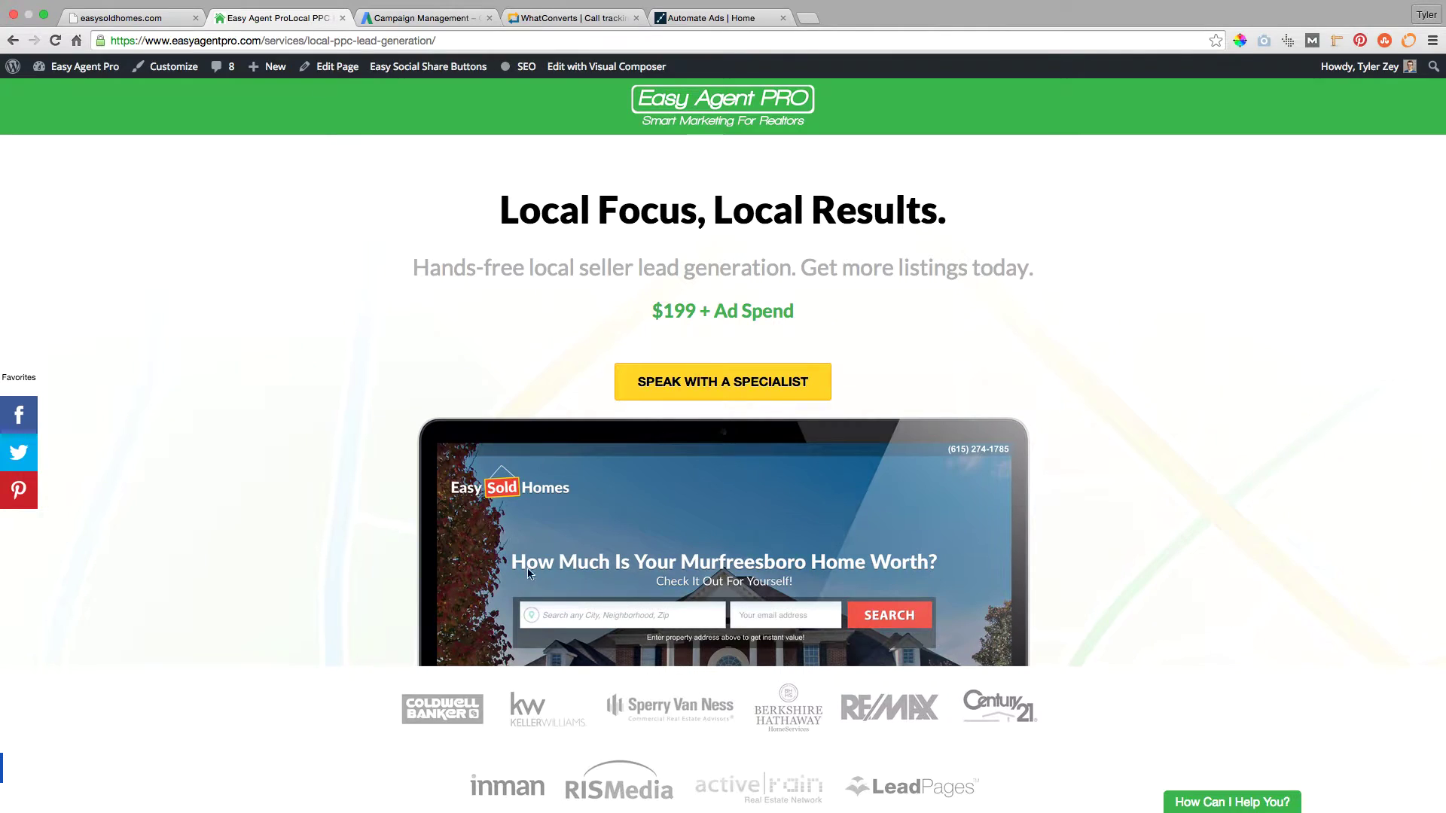
pyautogui.click(121, 17)
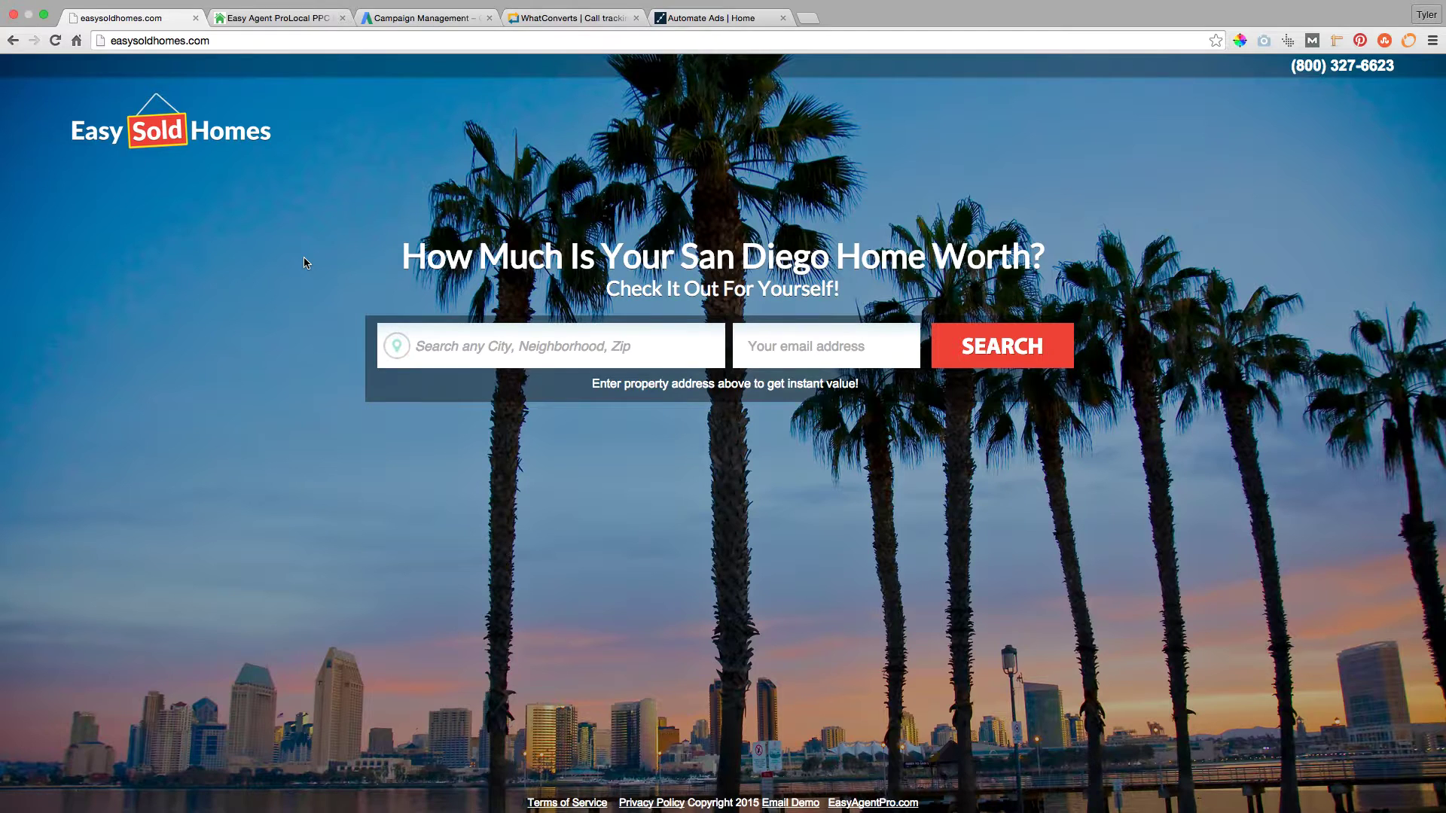
pyautogui.click(465, 358)
pyautogui.write('3')
pyautogui.click(474, 391)
pyautogui.click(771, 355)
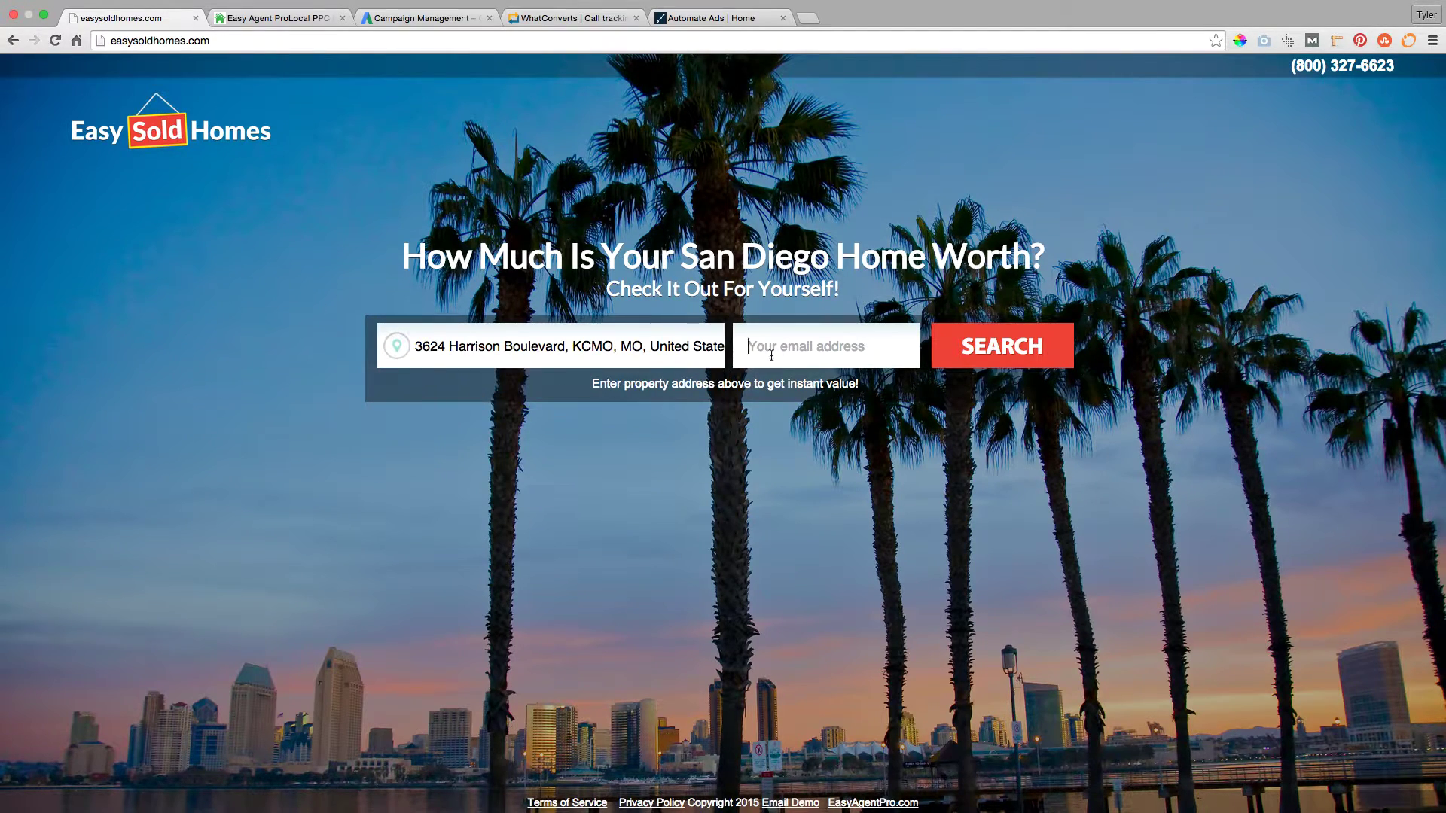
pyautogui.write('ddd@gmail.com')
pyautogui.click(973, 354)
# Verify the property as 3 bedrooms, 2 bathrooms and 200 square feet
pyautogui.click(539, 373)
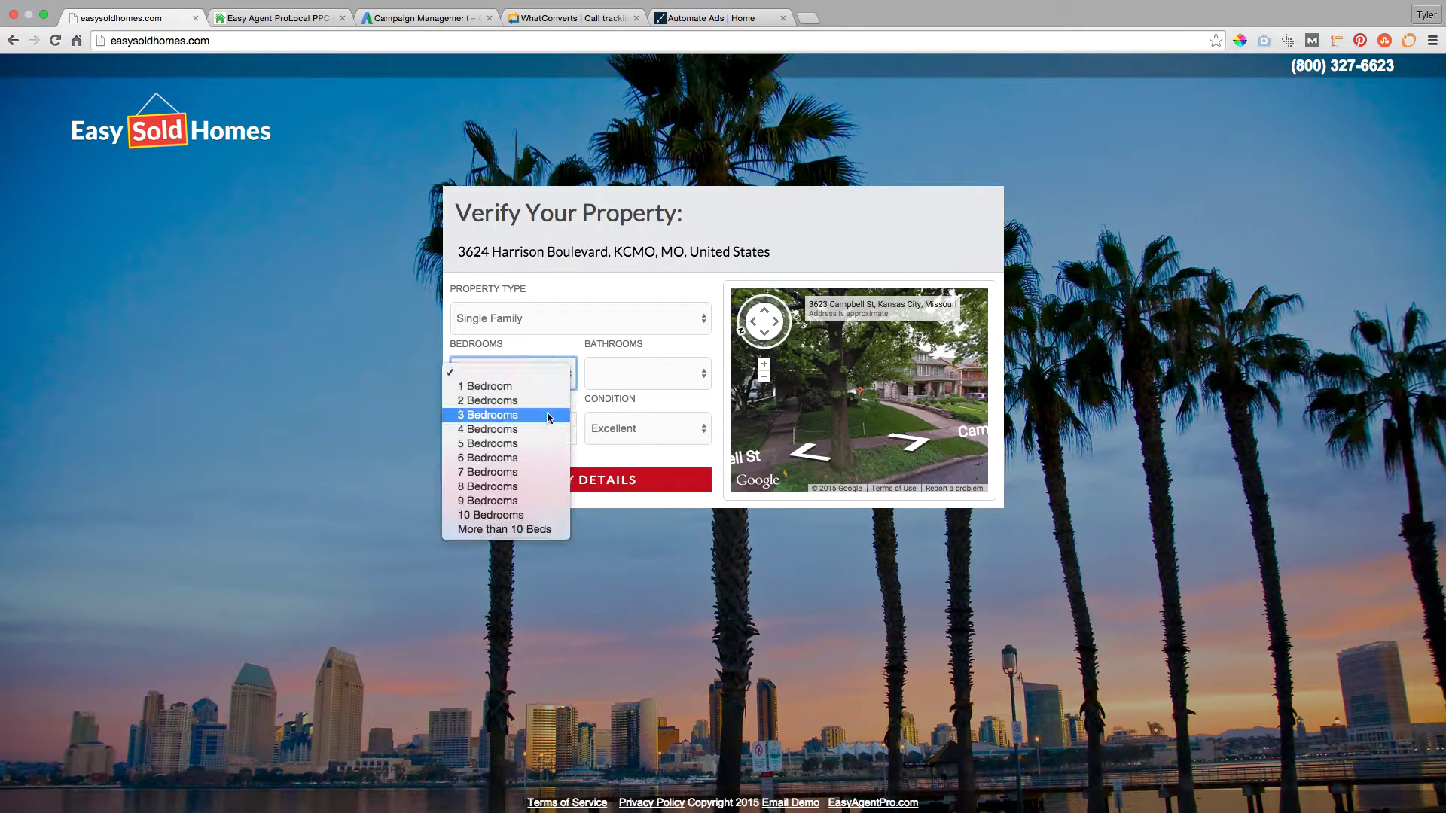
pyautogui.click(533, 414)
pyautogui.click(598, 373)
pyautogui.click(594, 414)
pyautogui.click(535, 418)
pyautogui.write('200')
pyautogui.click(568, 486)
# Fill in a contact name and phone number and send the free valuation request
pyautogui.click(555, 310)
pyautogui.write('Tyler')
pyautogui.press('Tab')
pyautogui.write('333.')
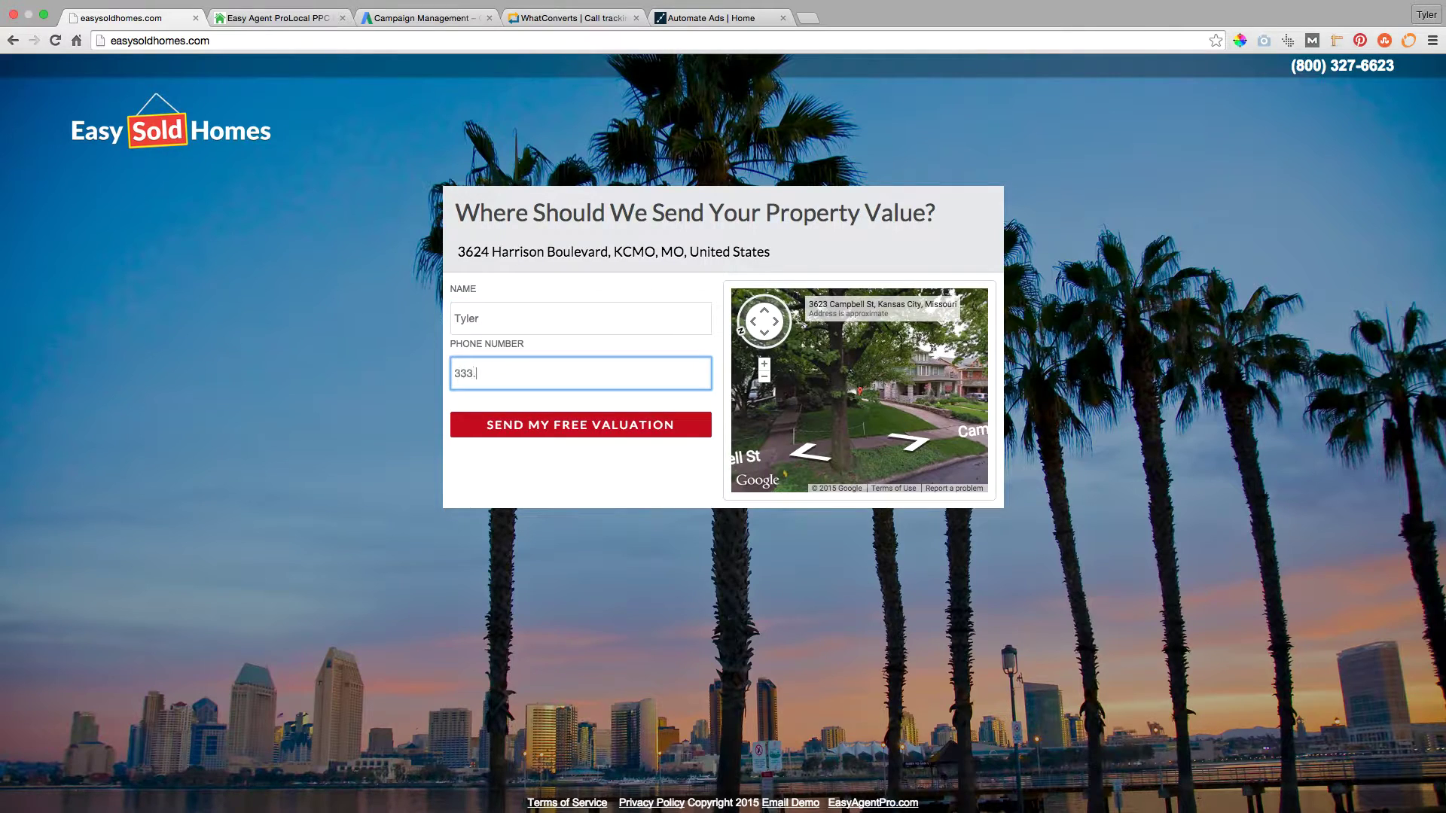
pyautogui.write('333.3333')
pyautogui.click(584, 423)
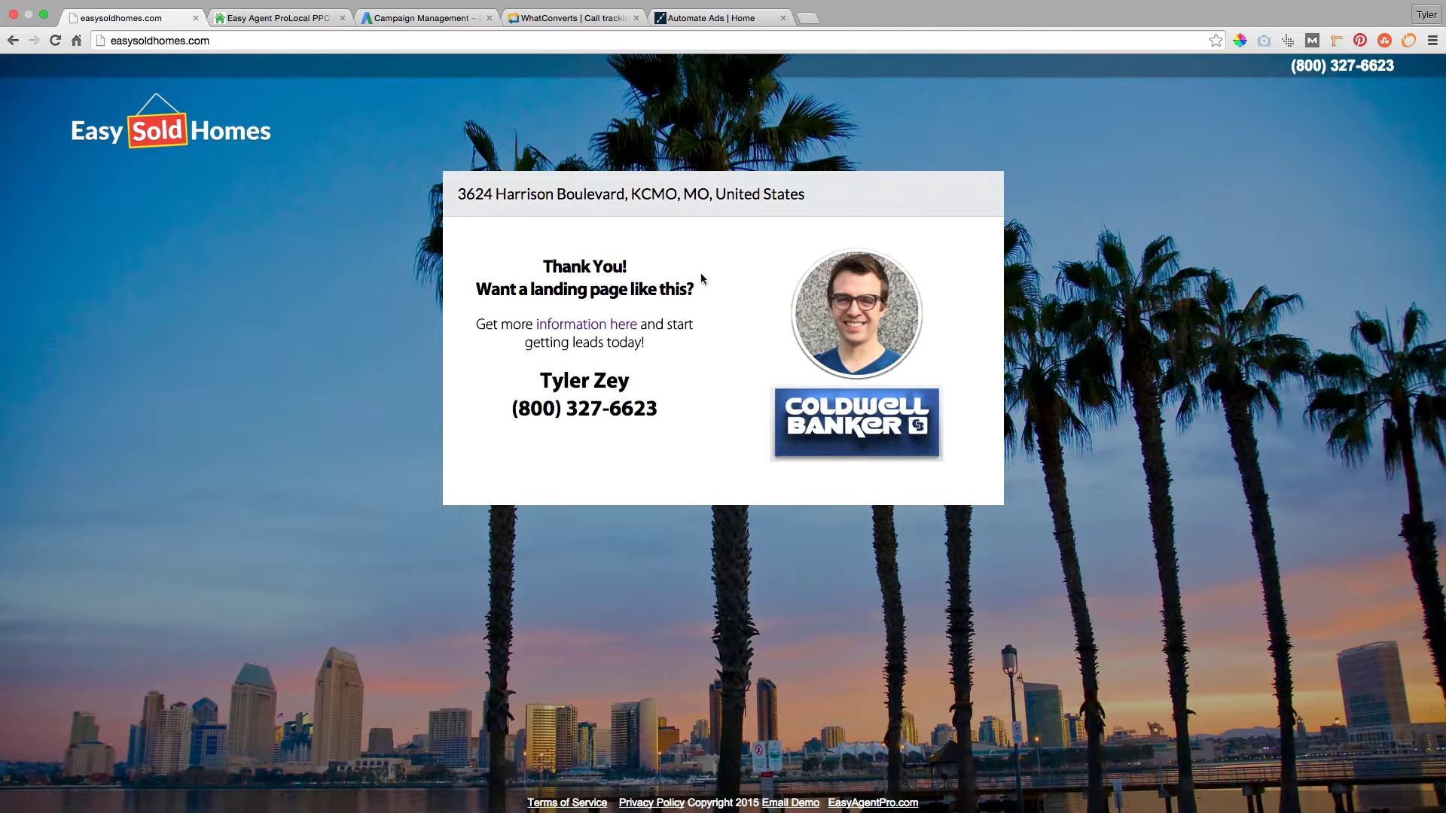
# Highlight the thank-you message and the agent's phone number on the confirmation page
pyautogui.tripleClick(658, 414)
pyautogui.click(512, 408)
pyautogui.moveTo(512, 408); pyautogui.dragTo(633, 412)
pyautogui.click(633, 413)
pyautogui.moveTo(686, 415); pyautogui.dragTo(513, 413)
pyautogui.click(584, 474)
# Reload easysoldhomes.com, try an empty search, then go to the Easy Agent Pro tab
pyautogui.click(223, 47)
pyautogui.press('Return')
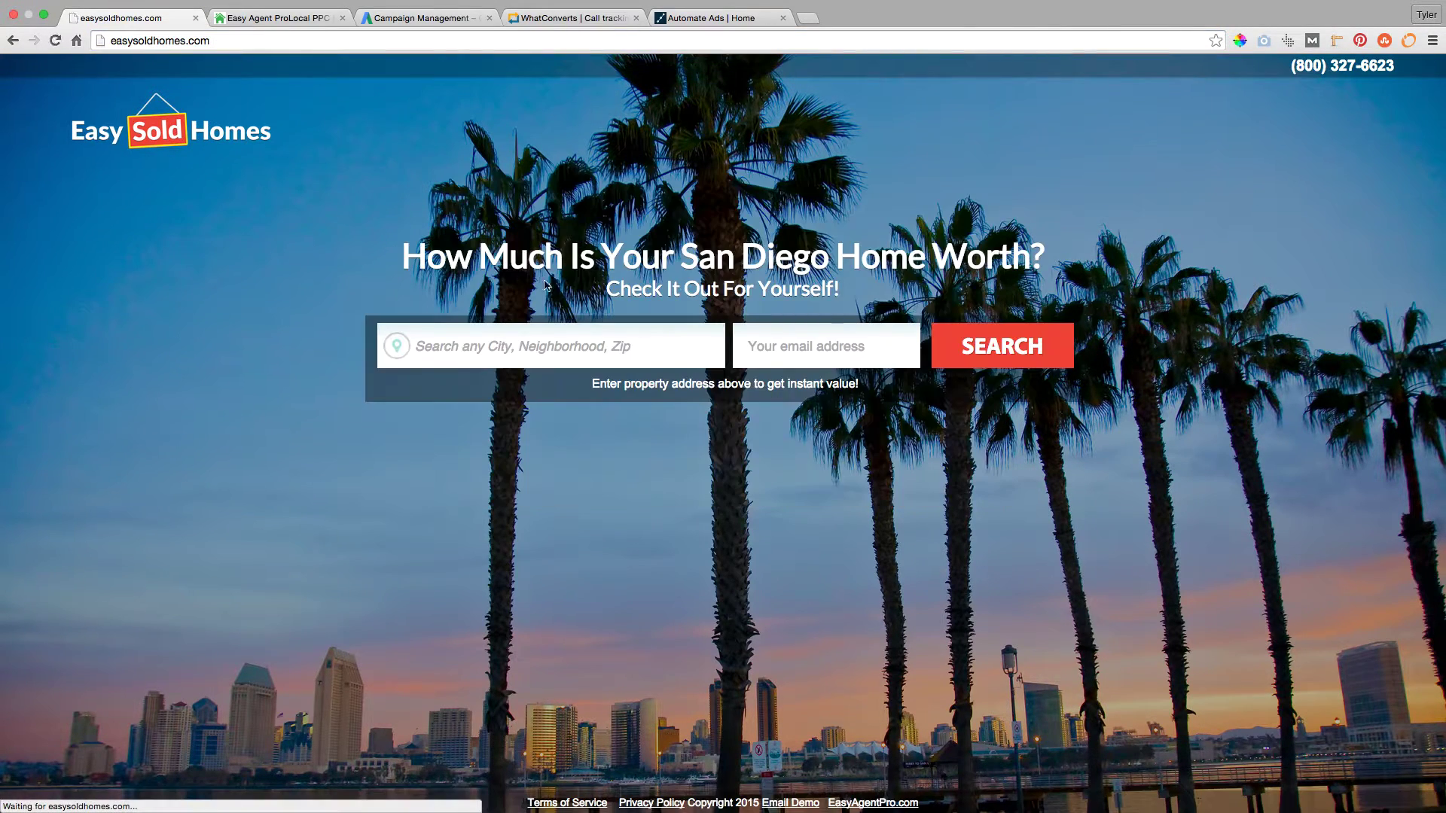
pyautogui.click(794, 347)
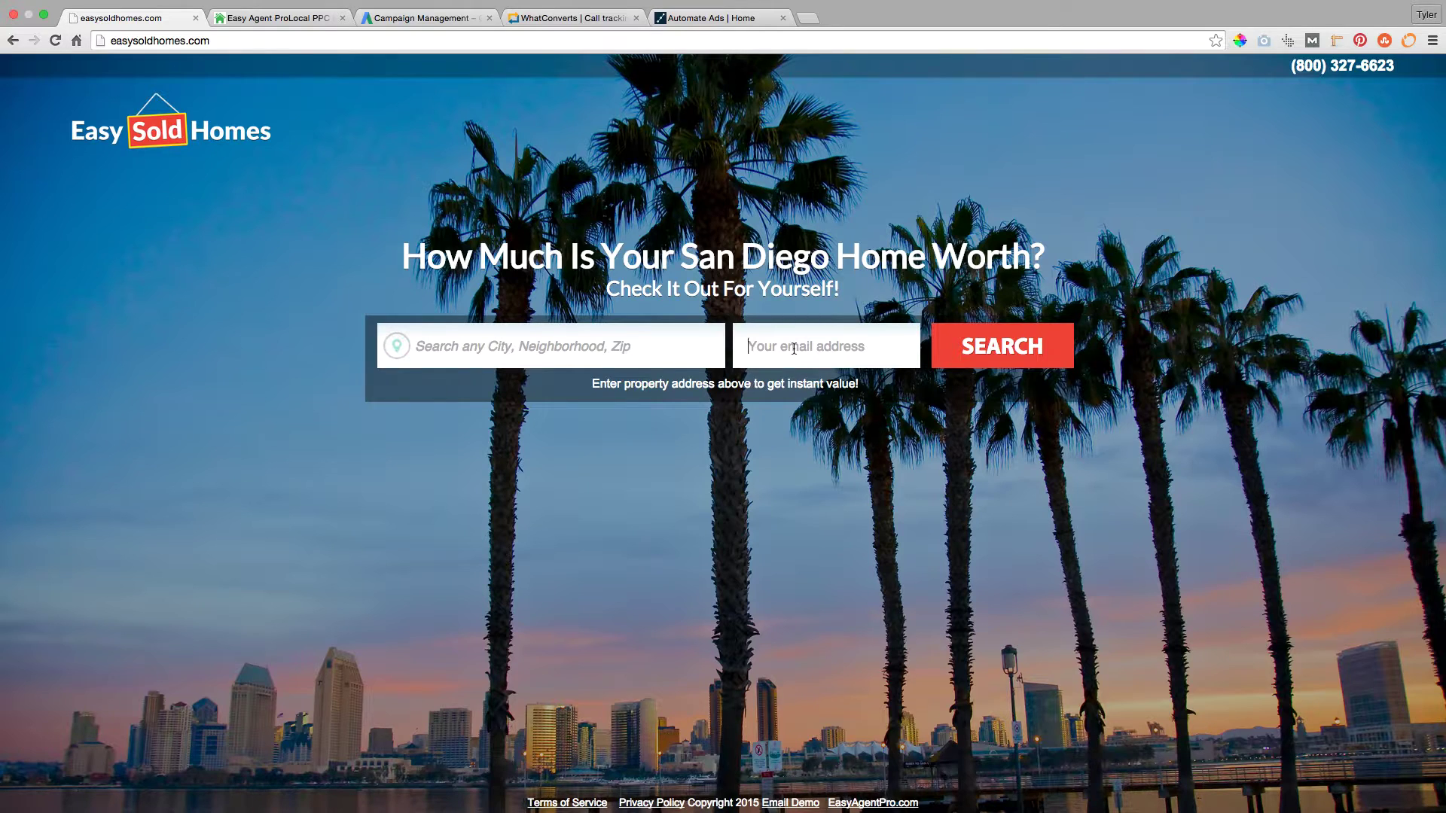
pyautogui.click(794, 348)
pyautogui.click(996, 363)
pyautogui.doubleClick(816, 284)
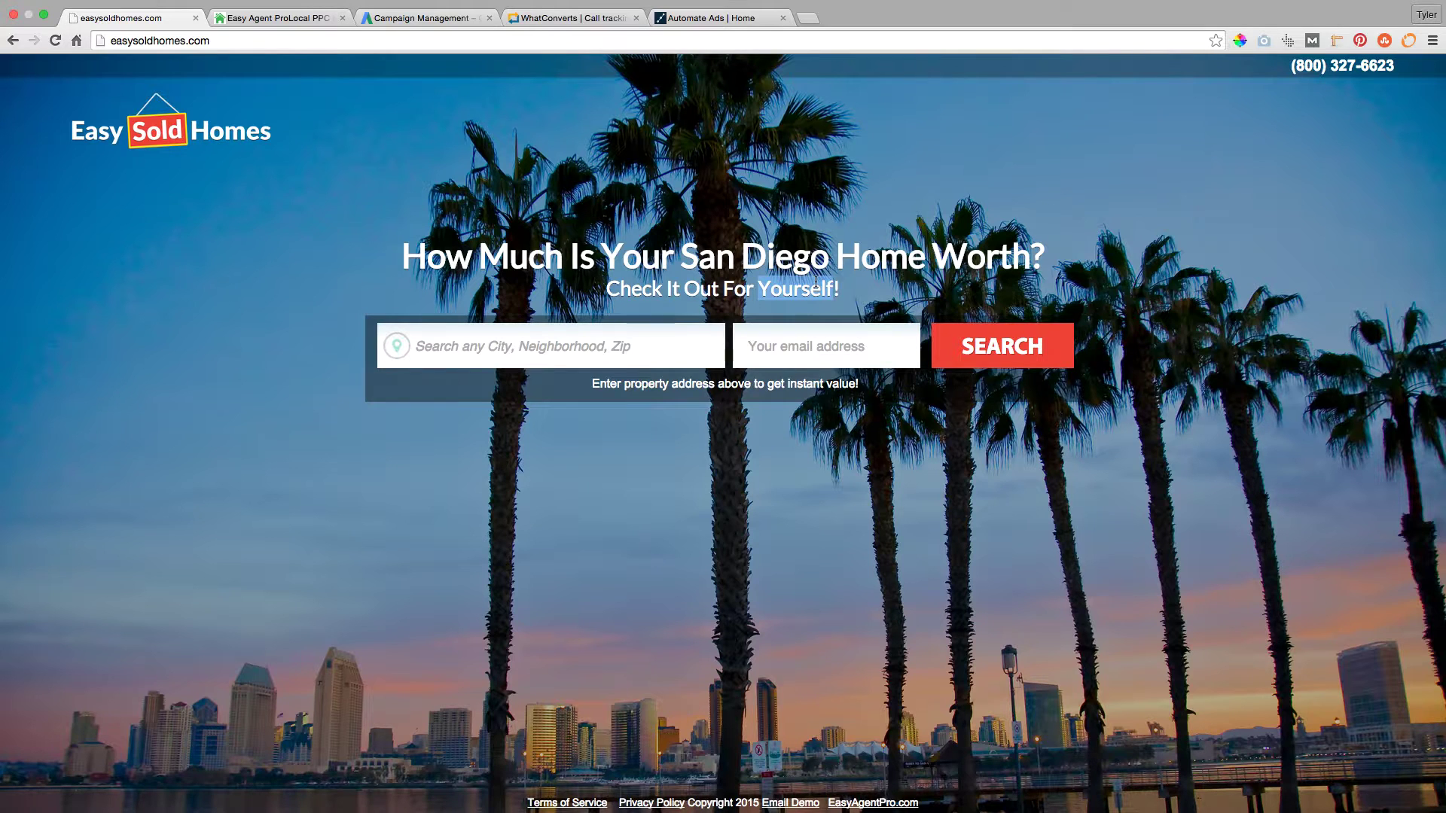
pyautogui.click(816, 282)
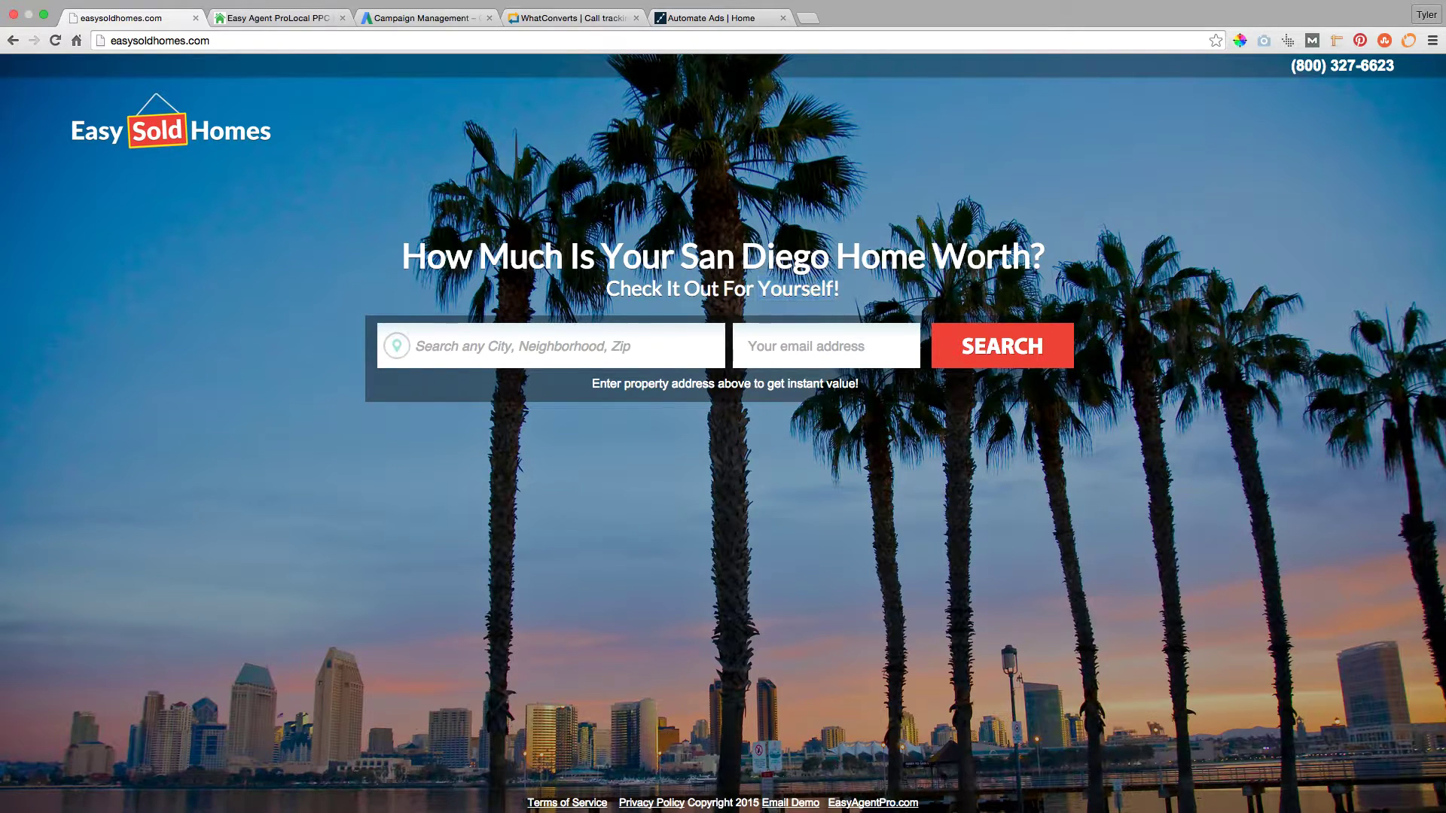
pyautogui.click(279, 17)
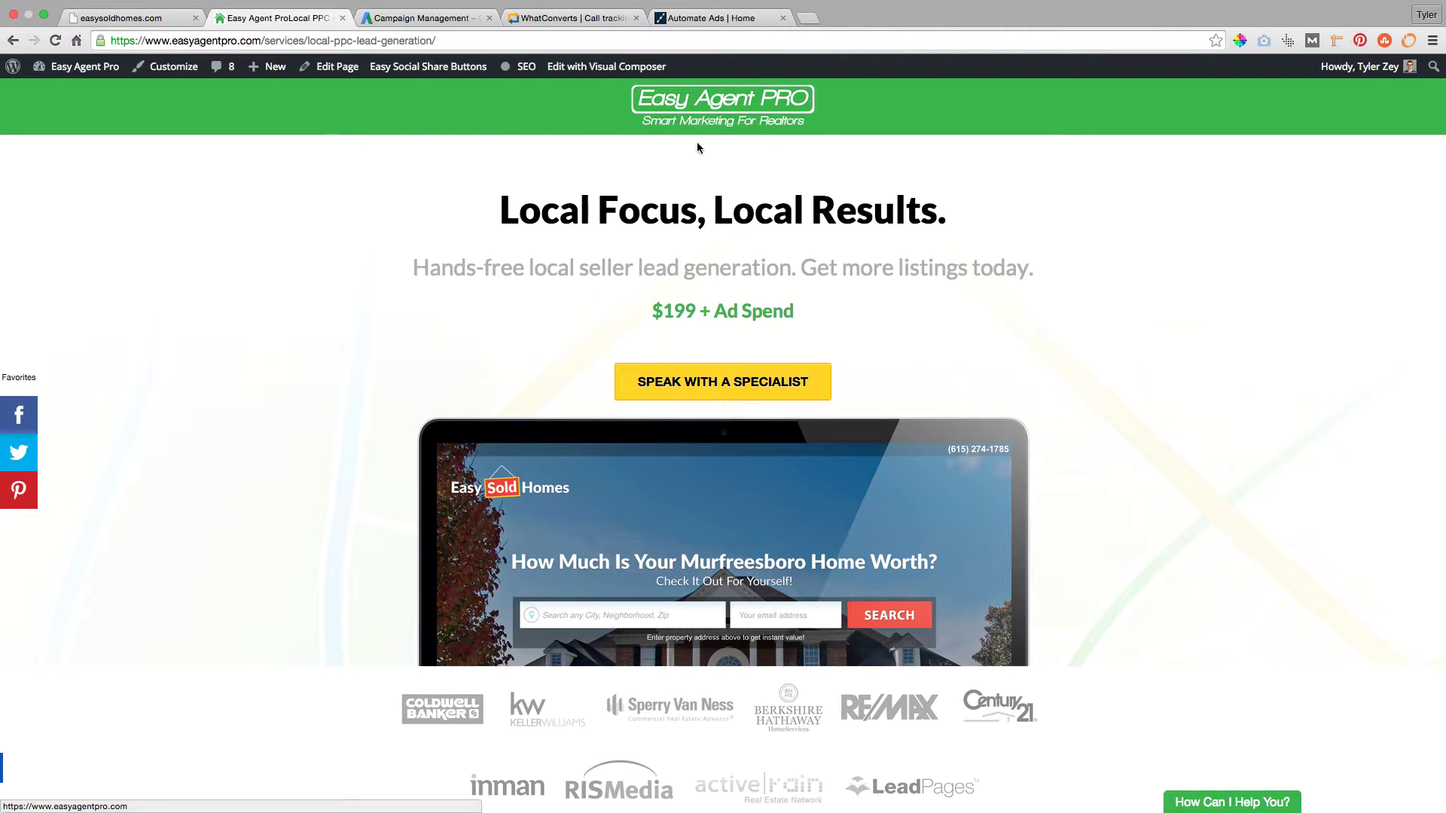
# Scroll through the Easy Agent Pro page, revisit Easy Sold Homes, then open WhatConverts
pyautogui.scroll(-15, 667, 268)
pyautogui.scroll(15, 667, 268)
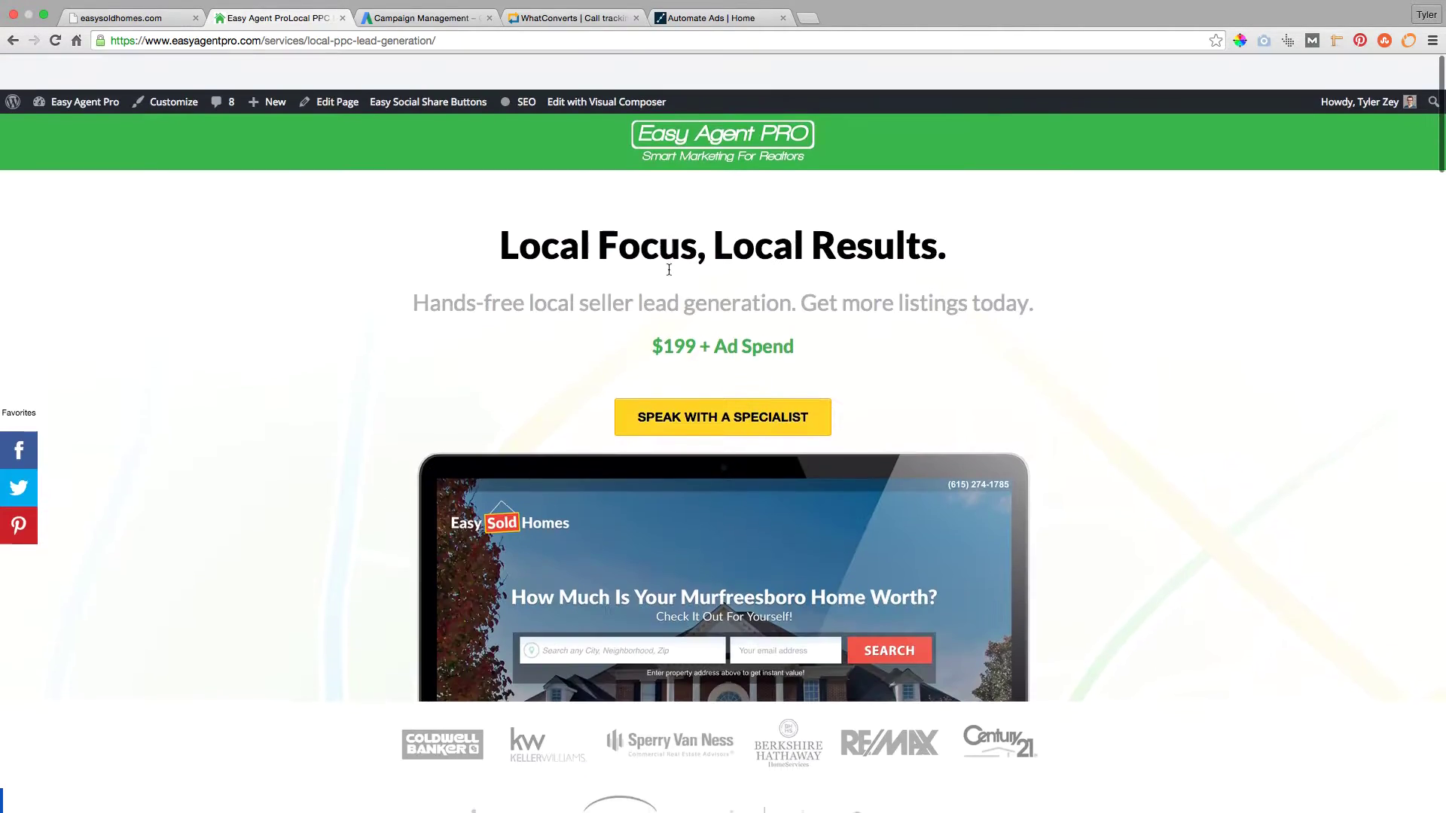
pyautogui.click(154, 18)
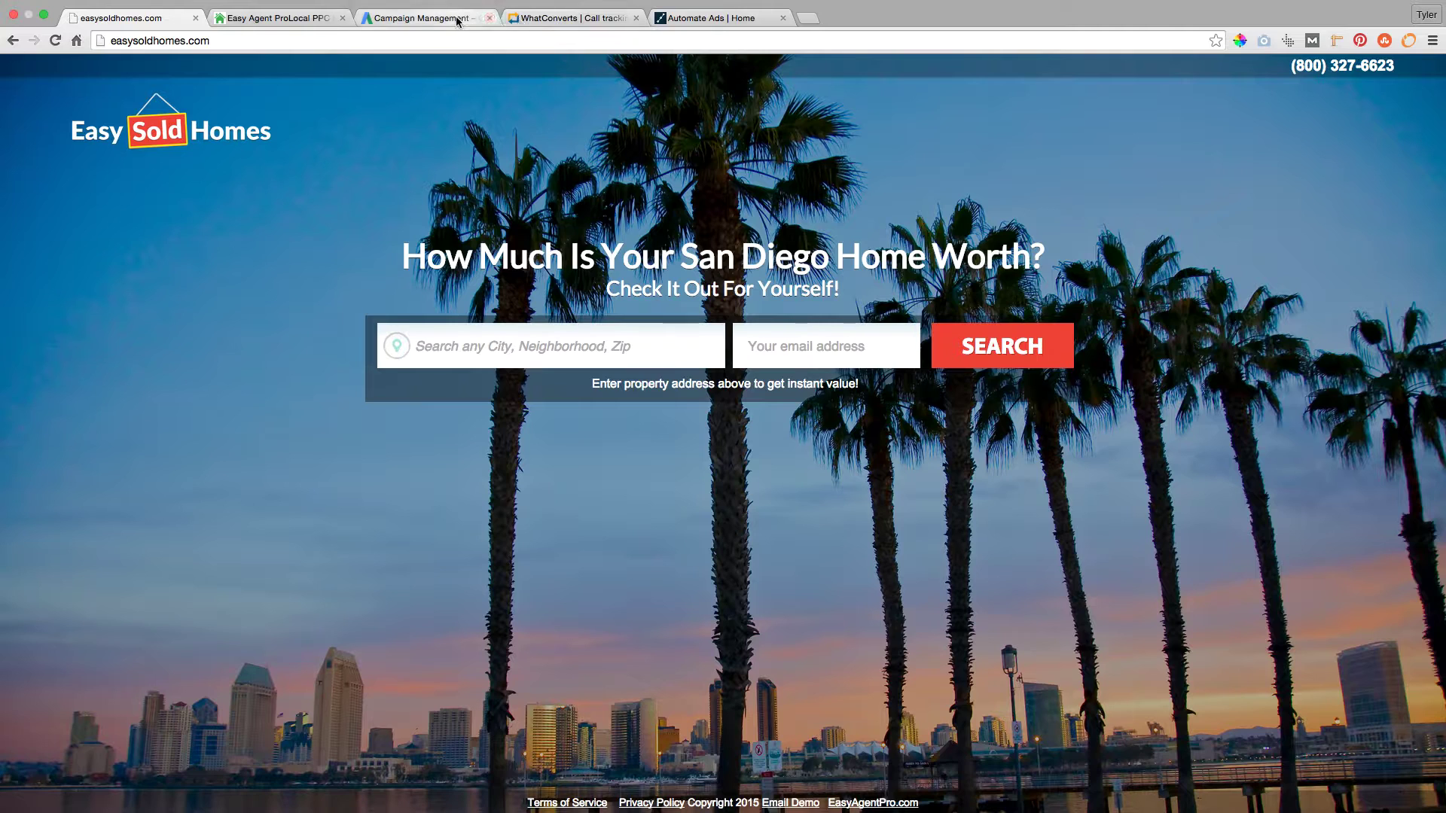
pyautogui.click(561, 21)
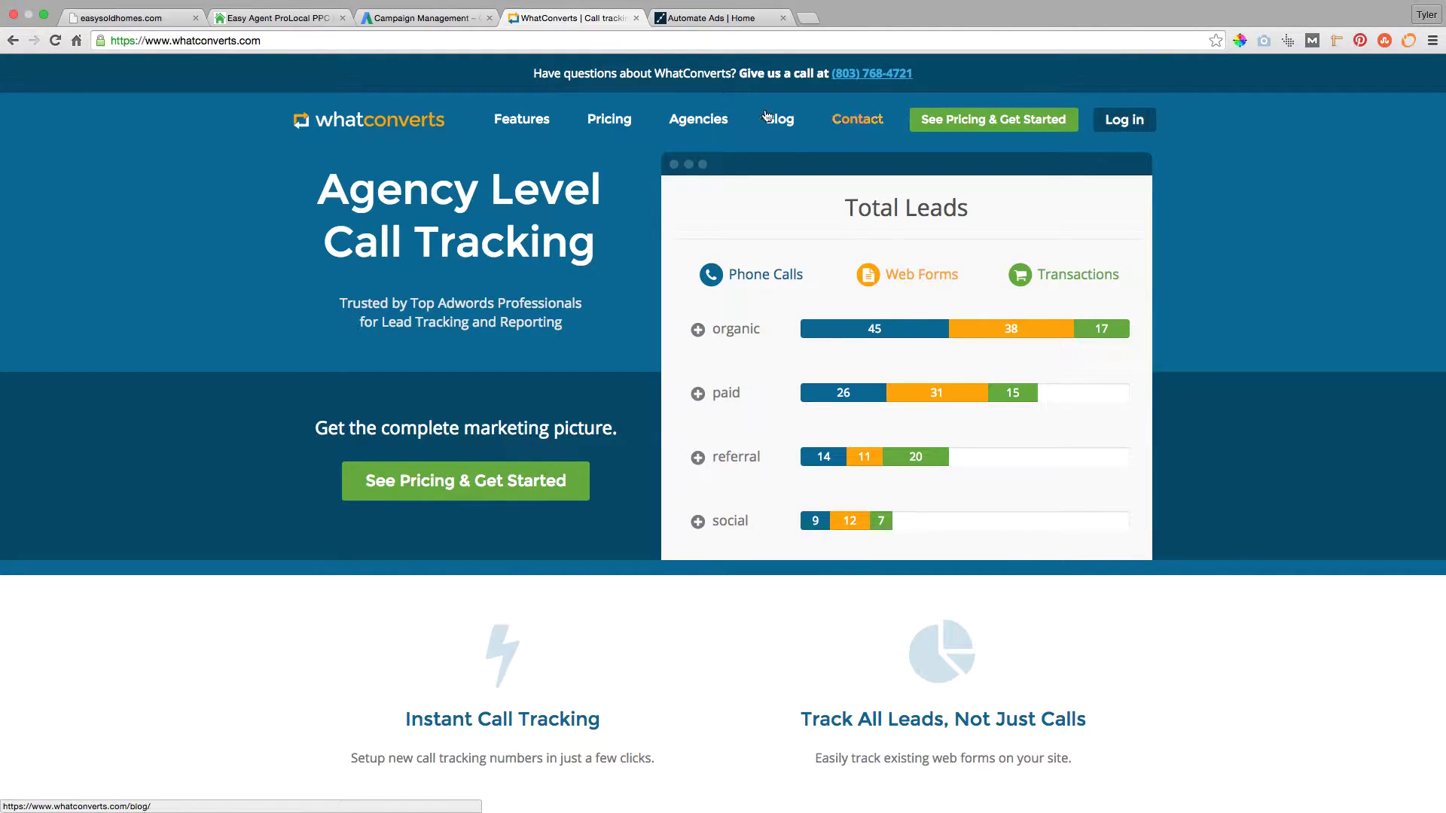
# Log in to WhatConverts and open Tracking > Phone Numbers
pyautogui.click(1126, 126)
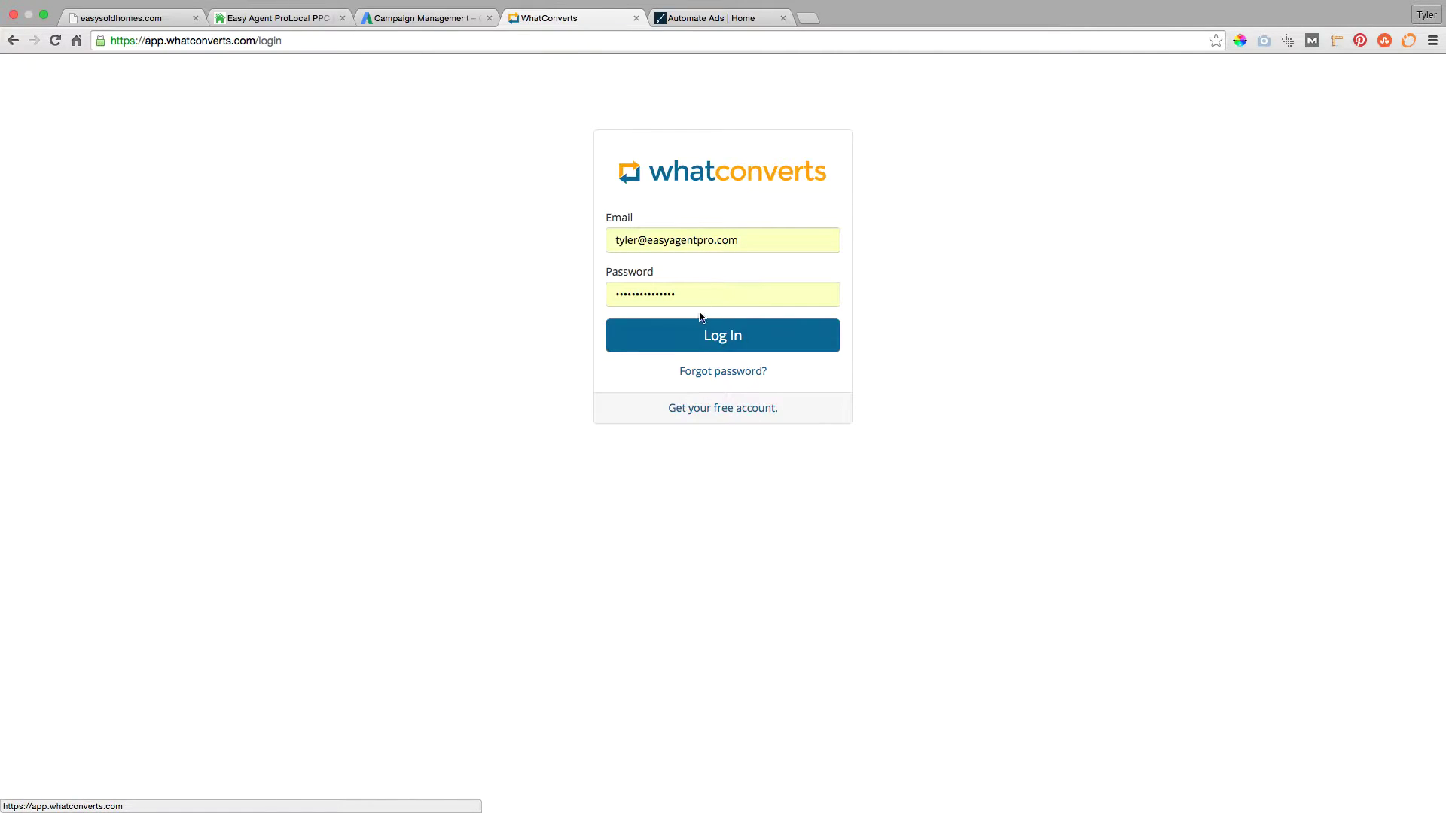
pyautogui.click(701, 338)
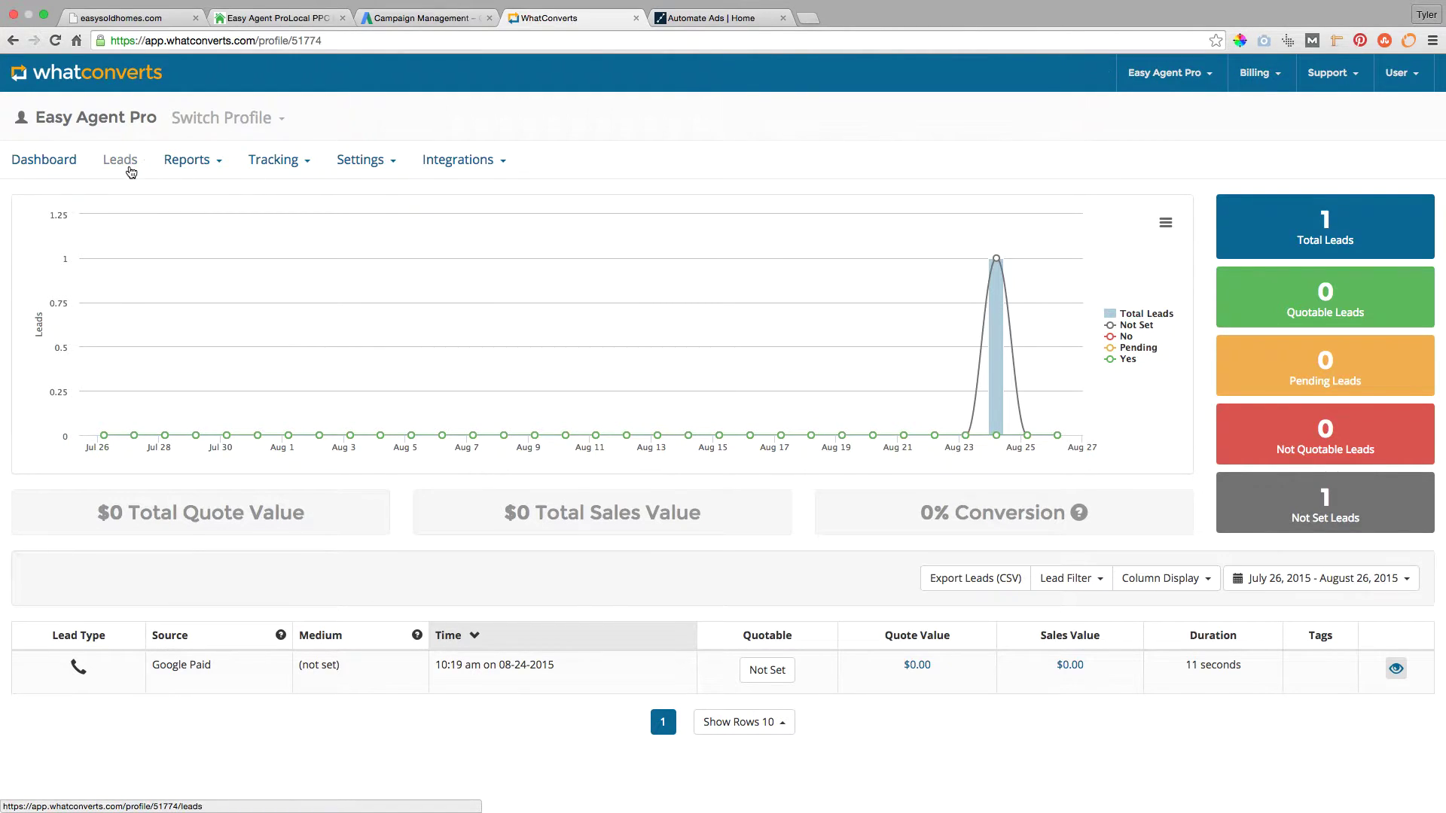
pyautogui.moveTo(257, 165)
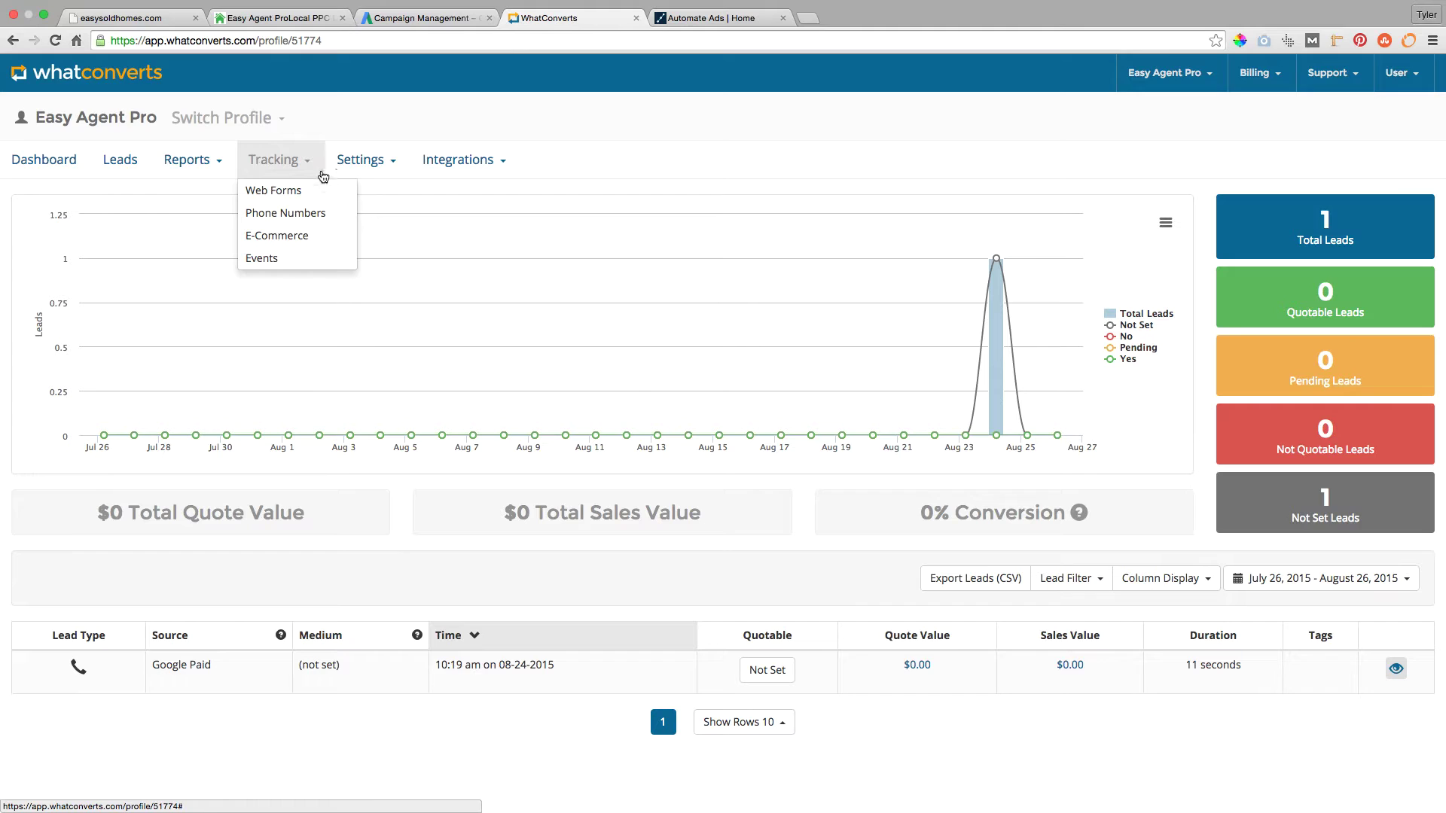
pyautogui.click(300, 213)
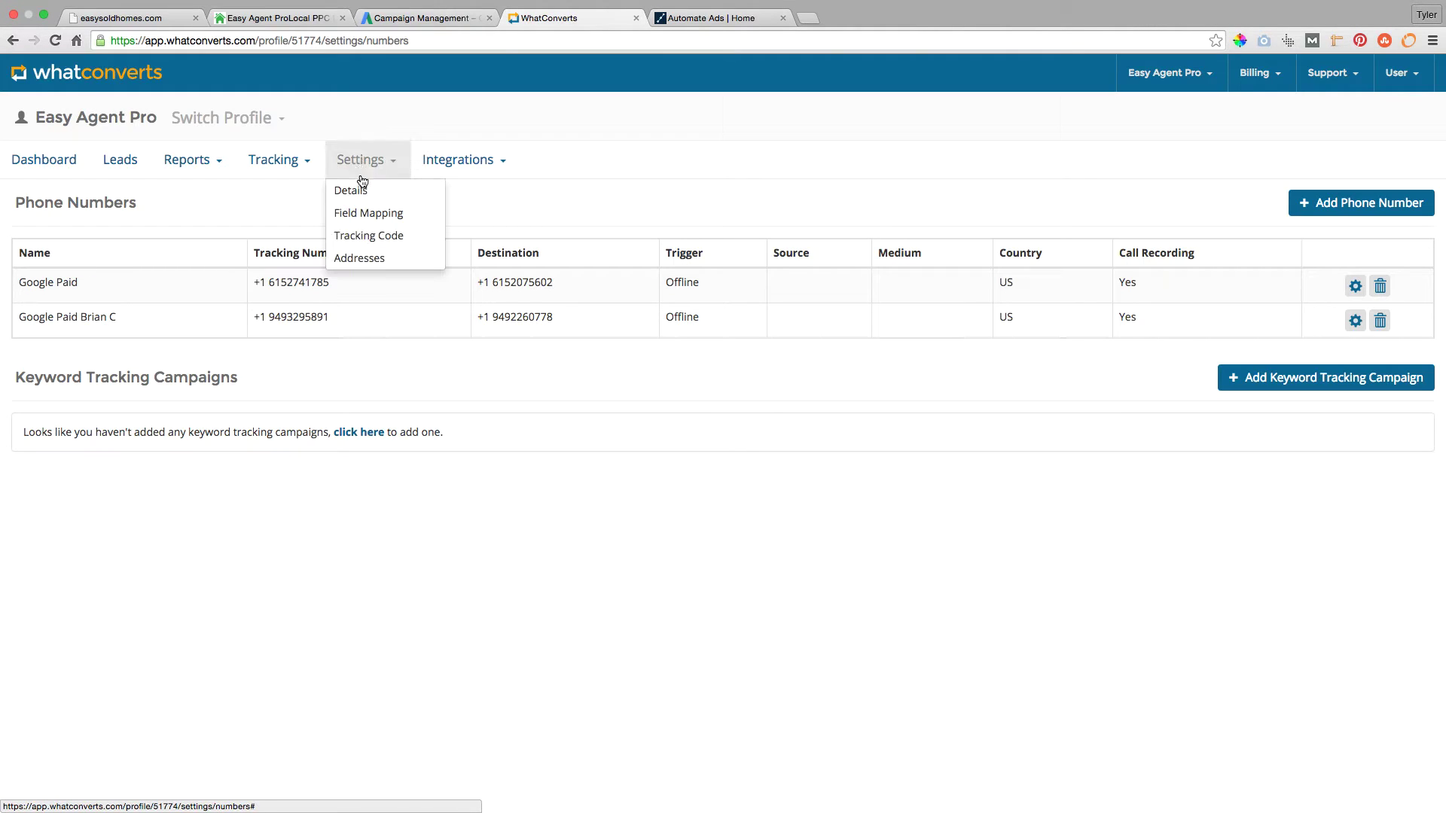
# Search local numbers in area code 920 and review their monthly and per-minute costs
pyautogui.click(1336, 207)
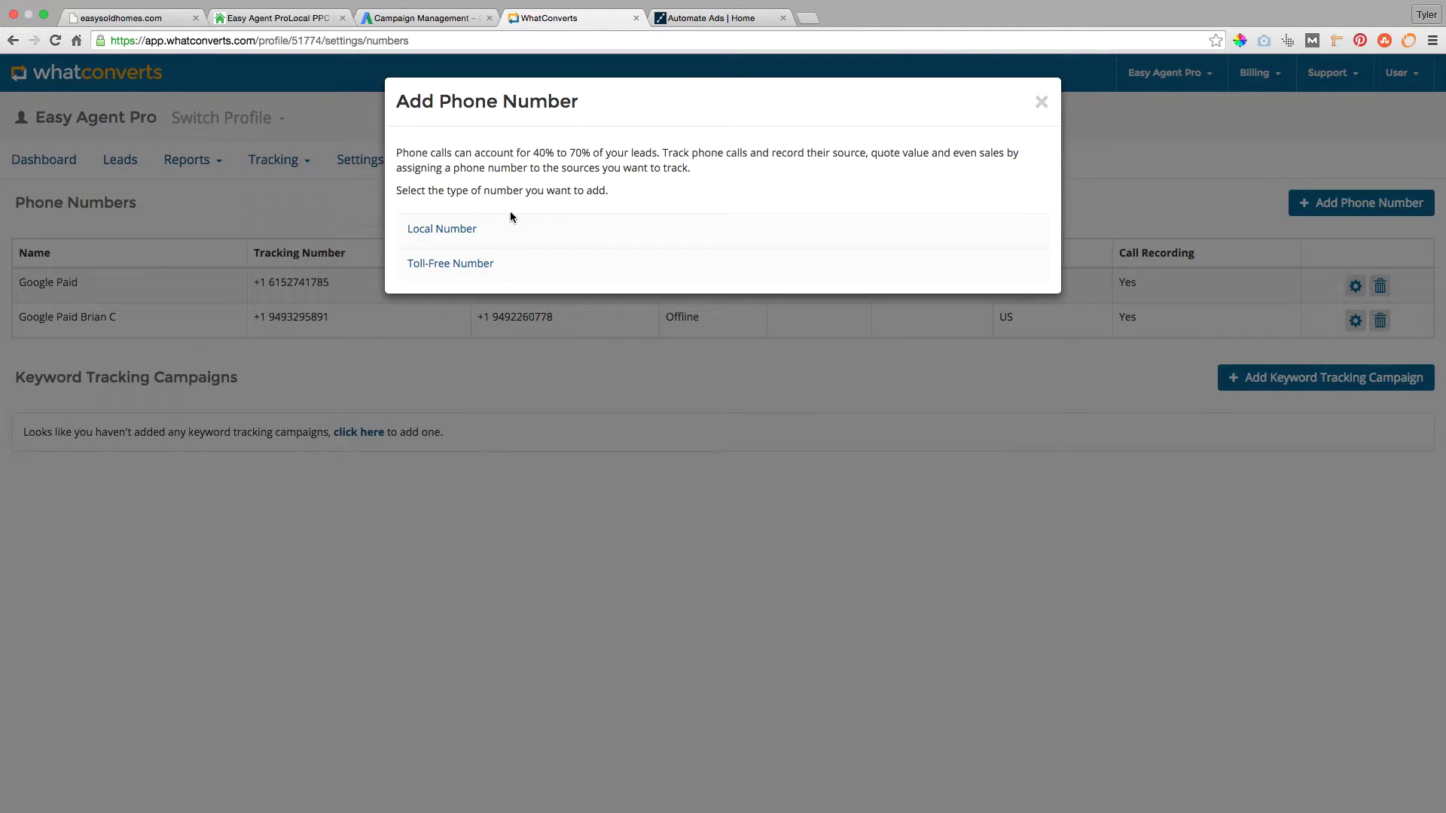
pyautogui.click(461, 235)
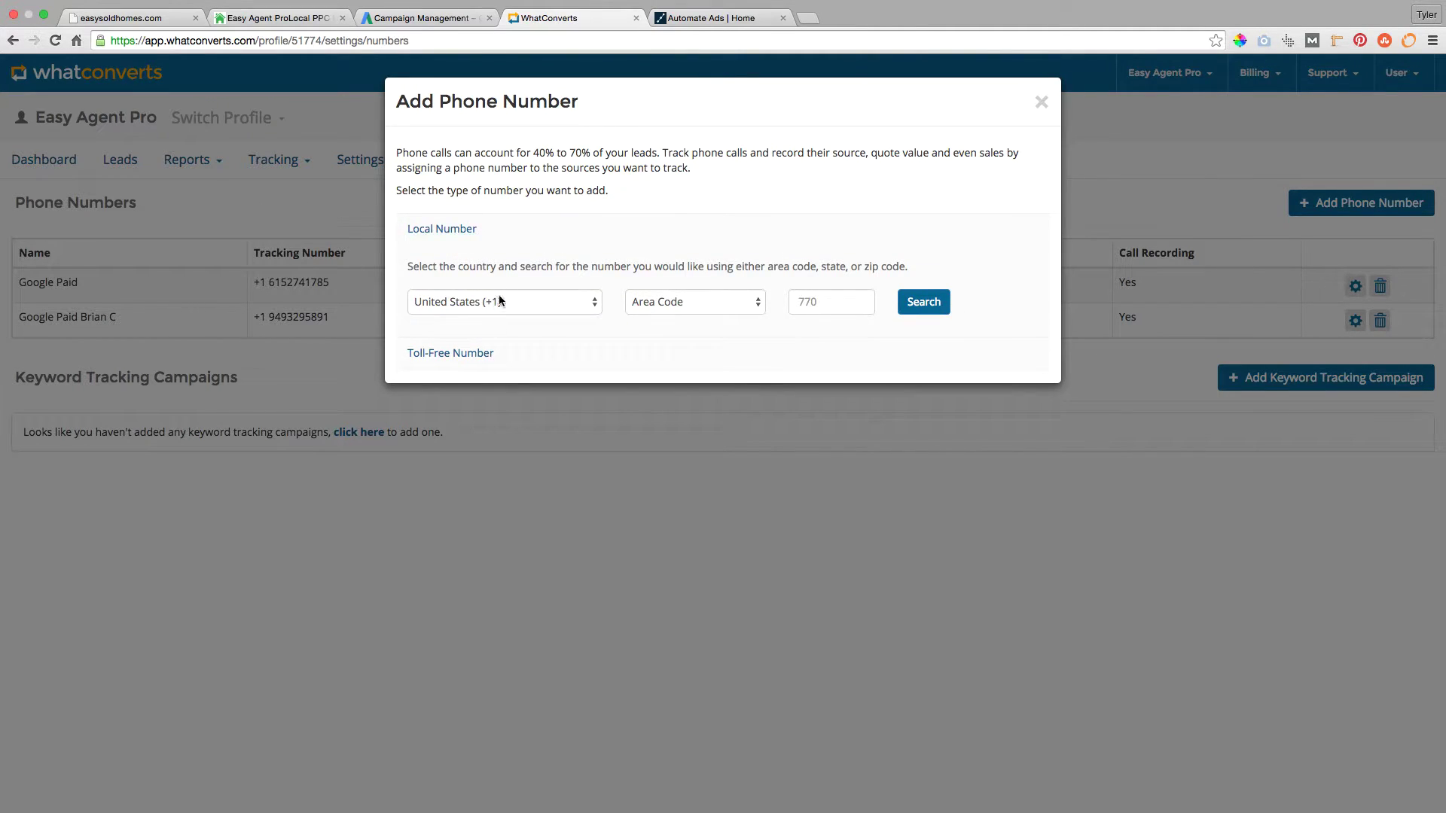
pyautogui.click(829, 296)
pyautogui.write('920')
pyautogui.click(928, 302)
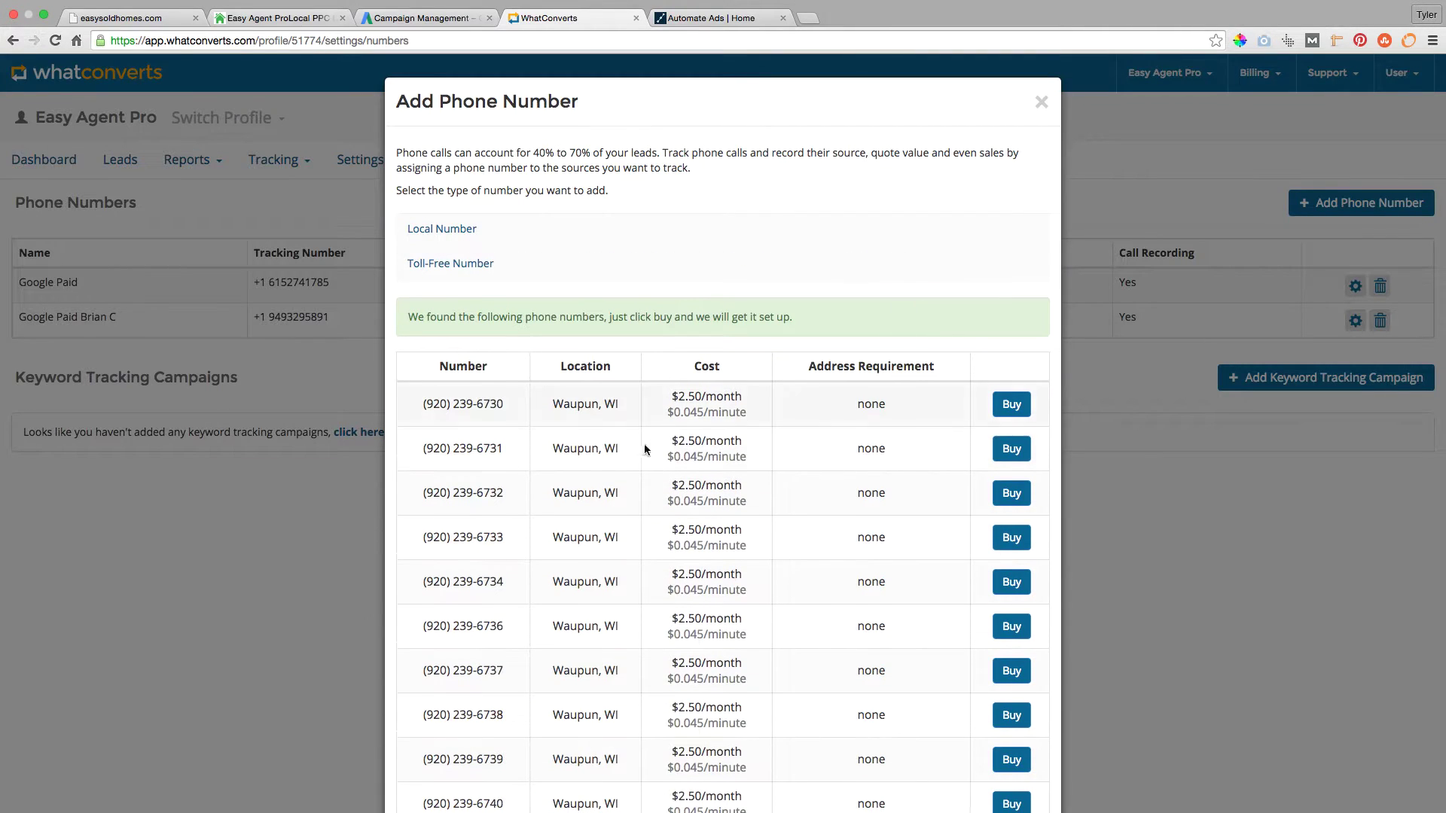
pyautogui.scroll(-3, 634, 568)
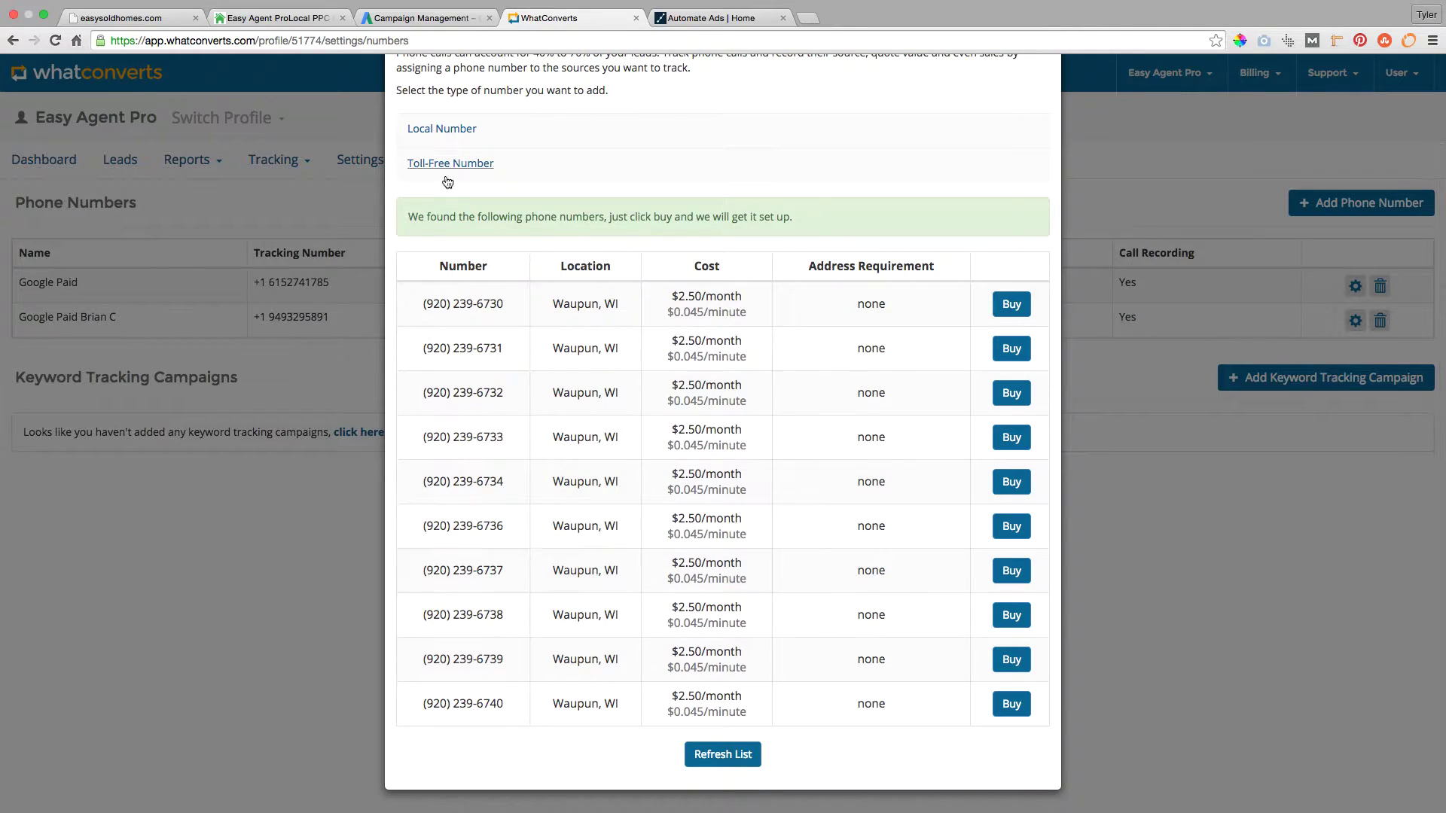
pyautogui.moveTo(669, 296); pyautogui.dragTo(751, 298)
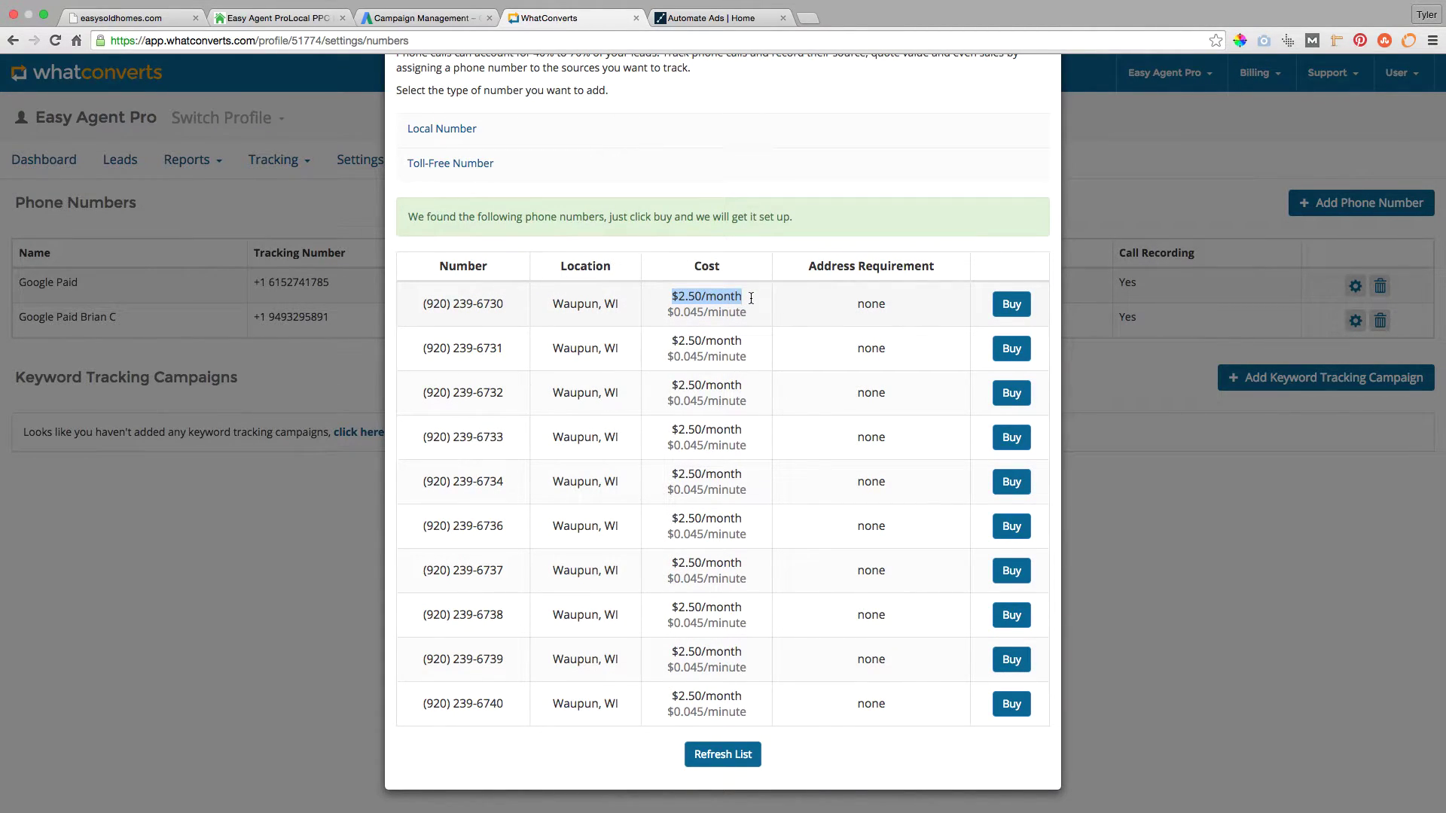
pyautogui.moveTo(751, 298); pyautogui.dragTo(752, 305)
pyautogui.click(755, 309)
pyautogui.click(753, 308)
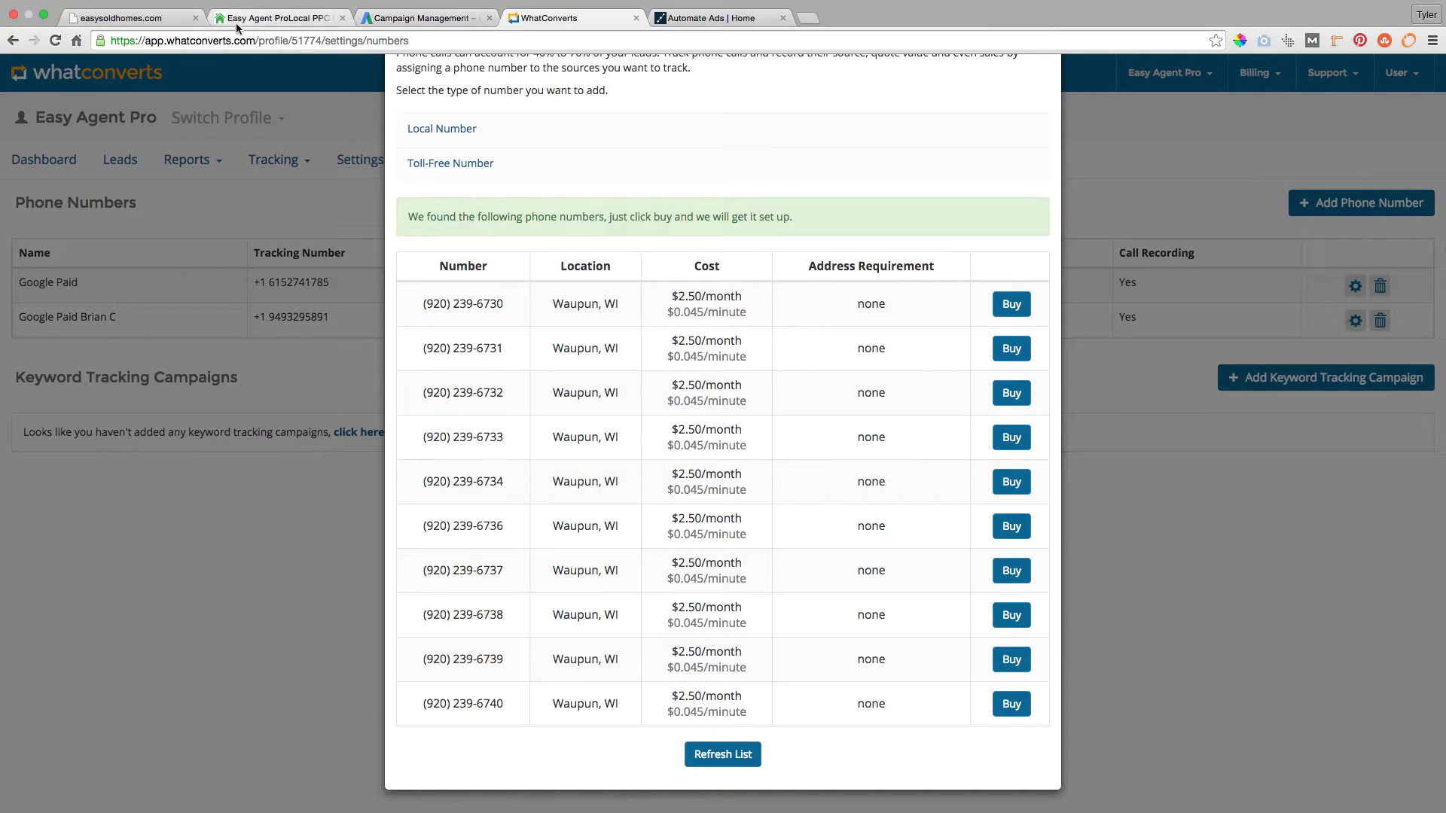
# Look over the San Diego Easy Sold Homes page, then switch to the Automate Ads homepage
pyautogui.click(159, 23)
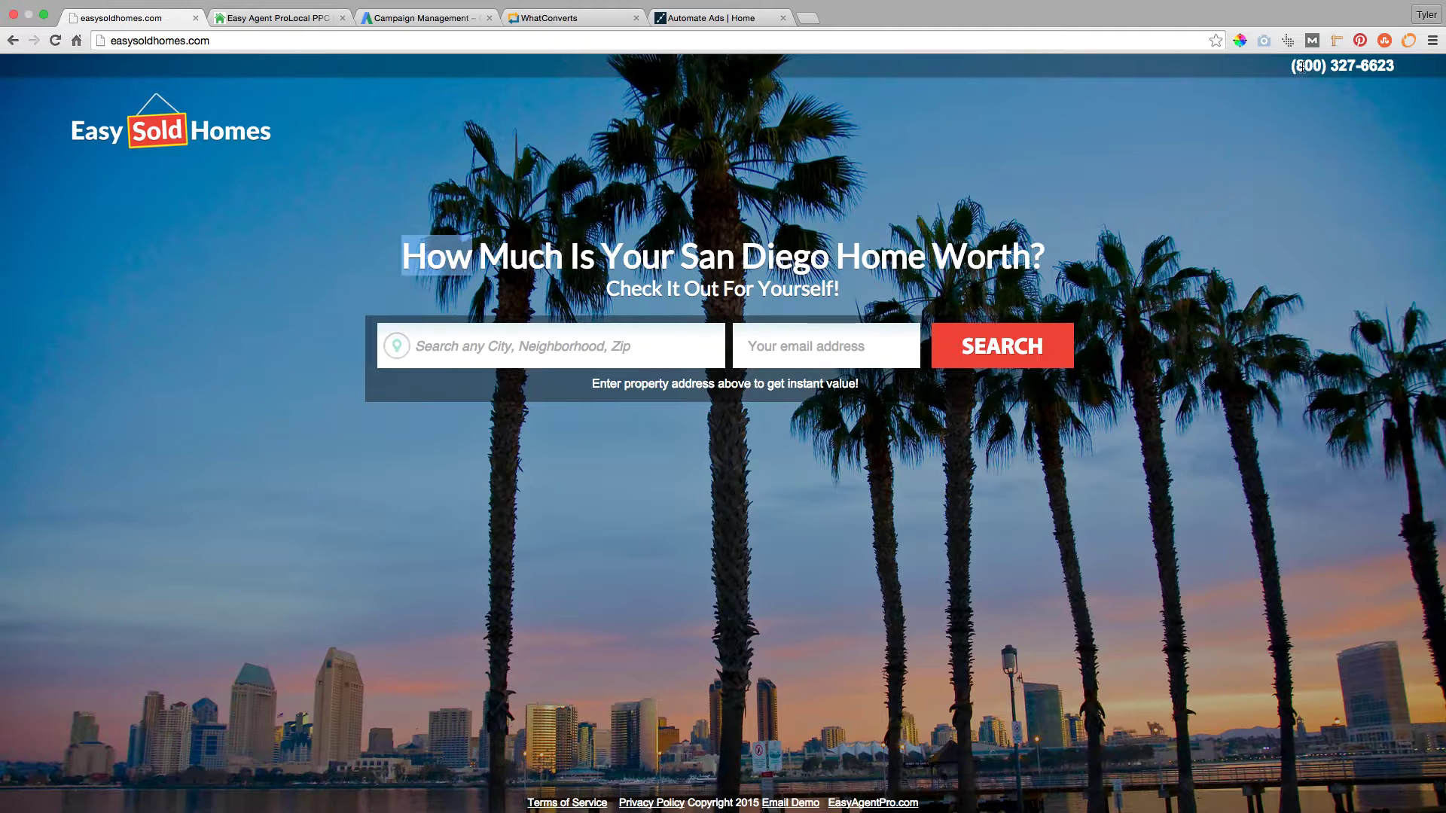
pyautogui.click(1098, 205)
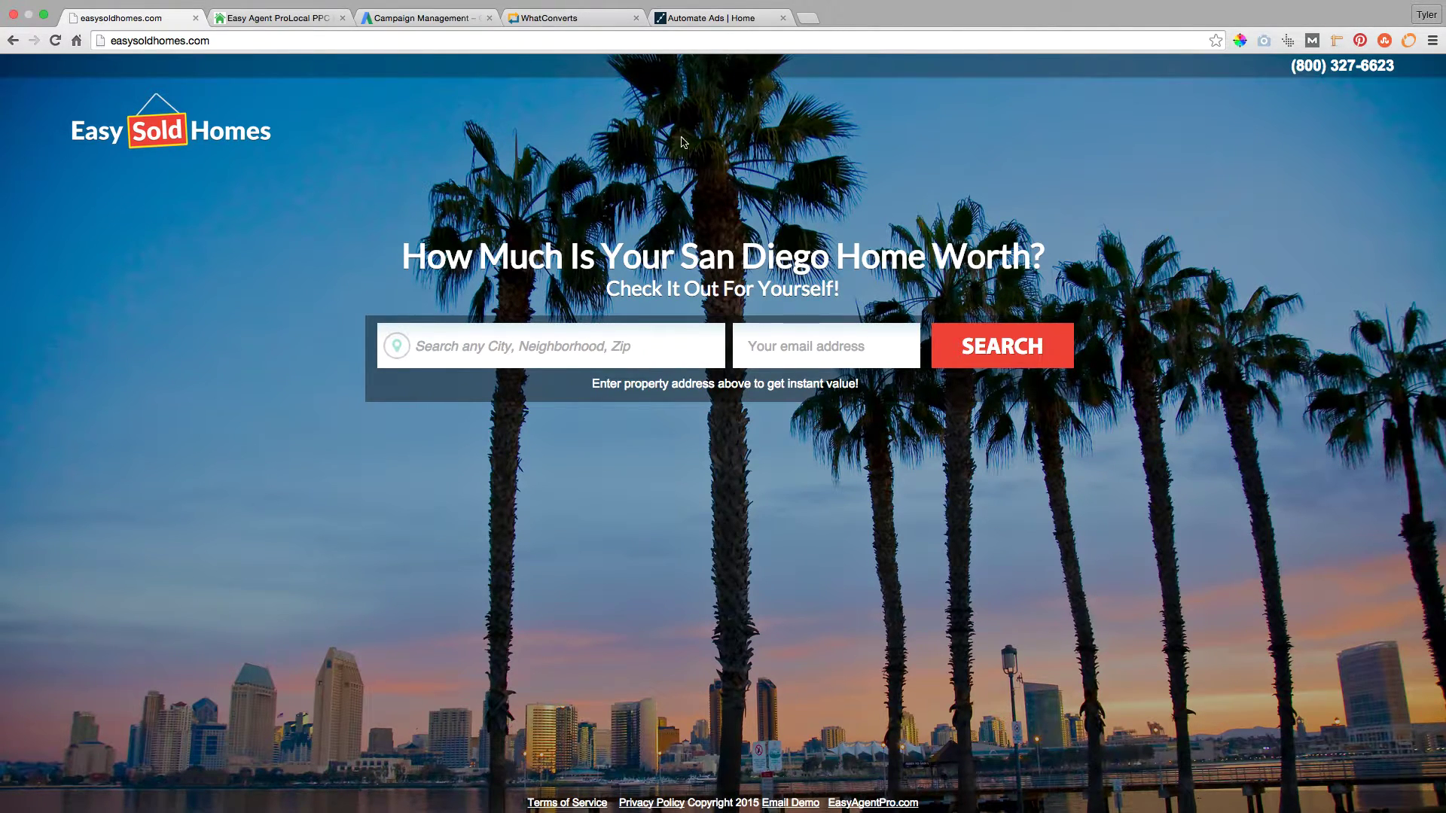
pyautogui.click(684, 21)
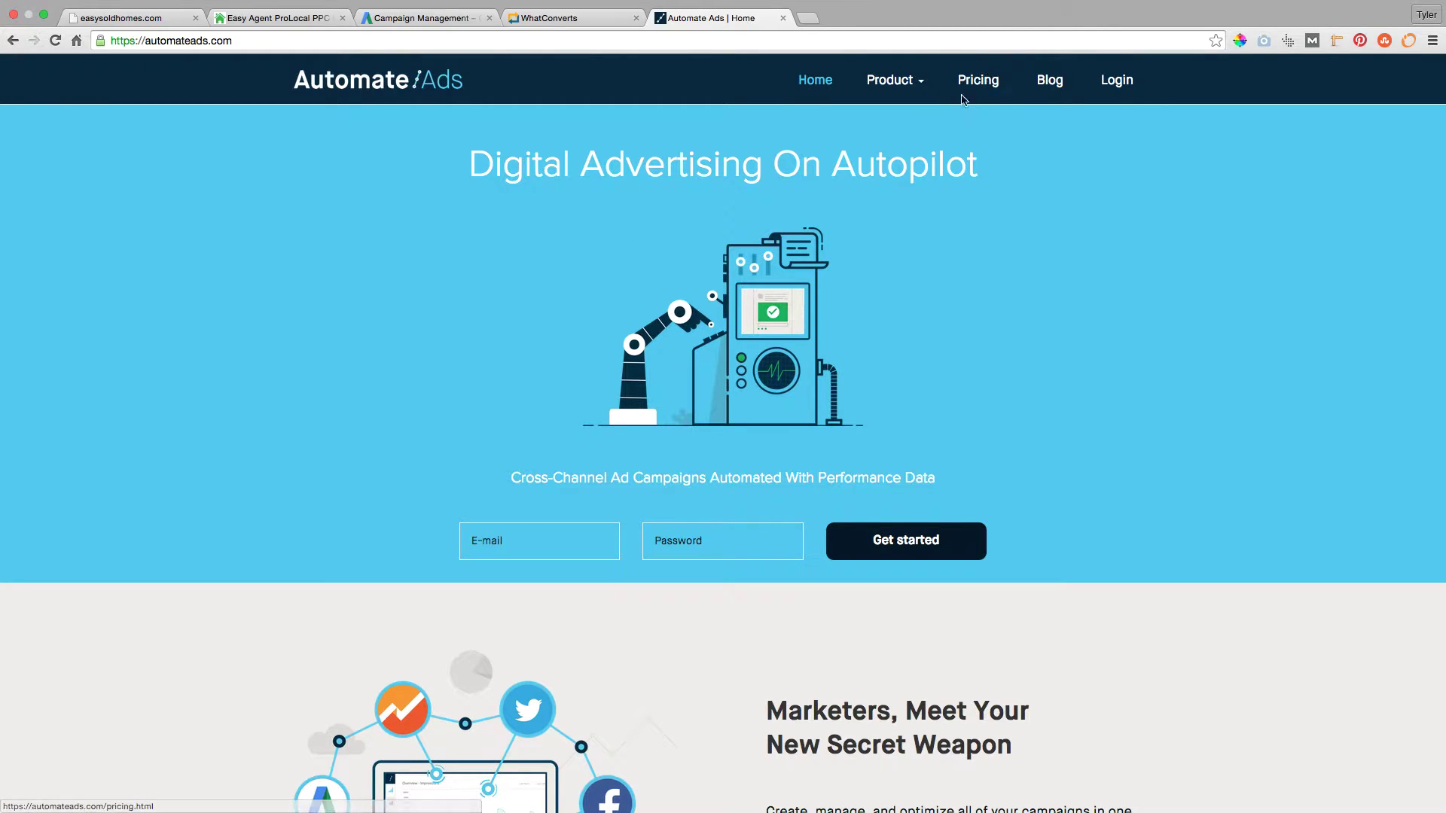
pyautogui.moveTo(908, 169); pyautogui.dragTo(857, 169)
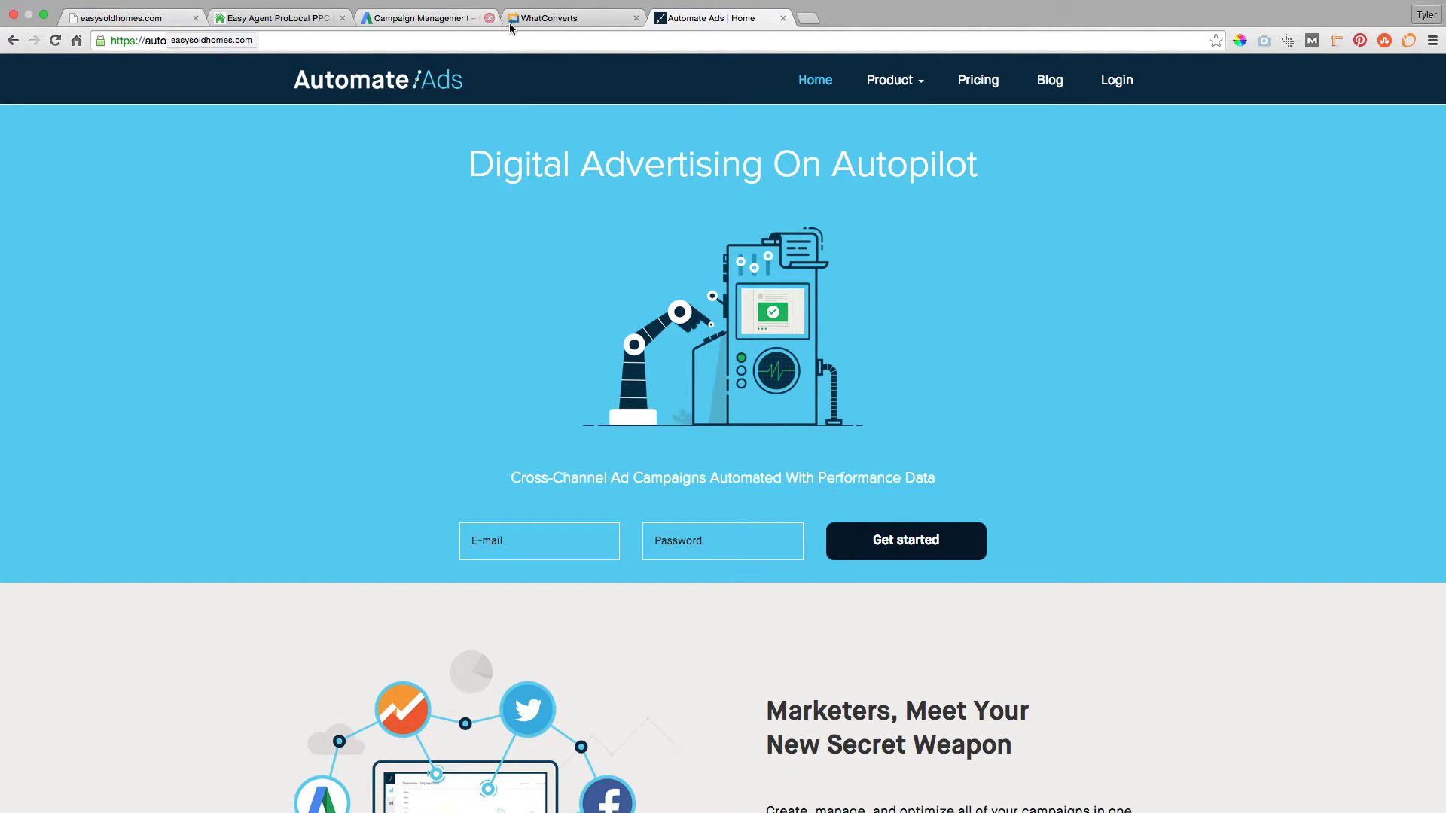
pyautogui.click(566, 21)
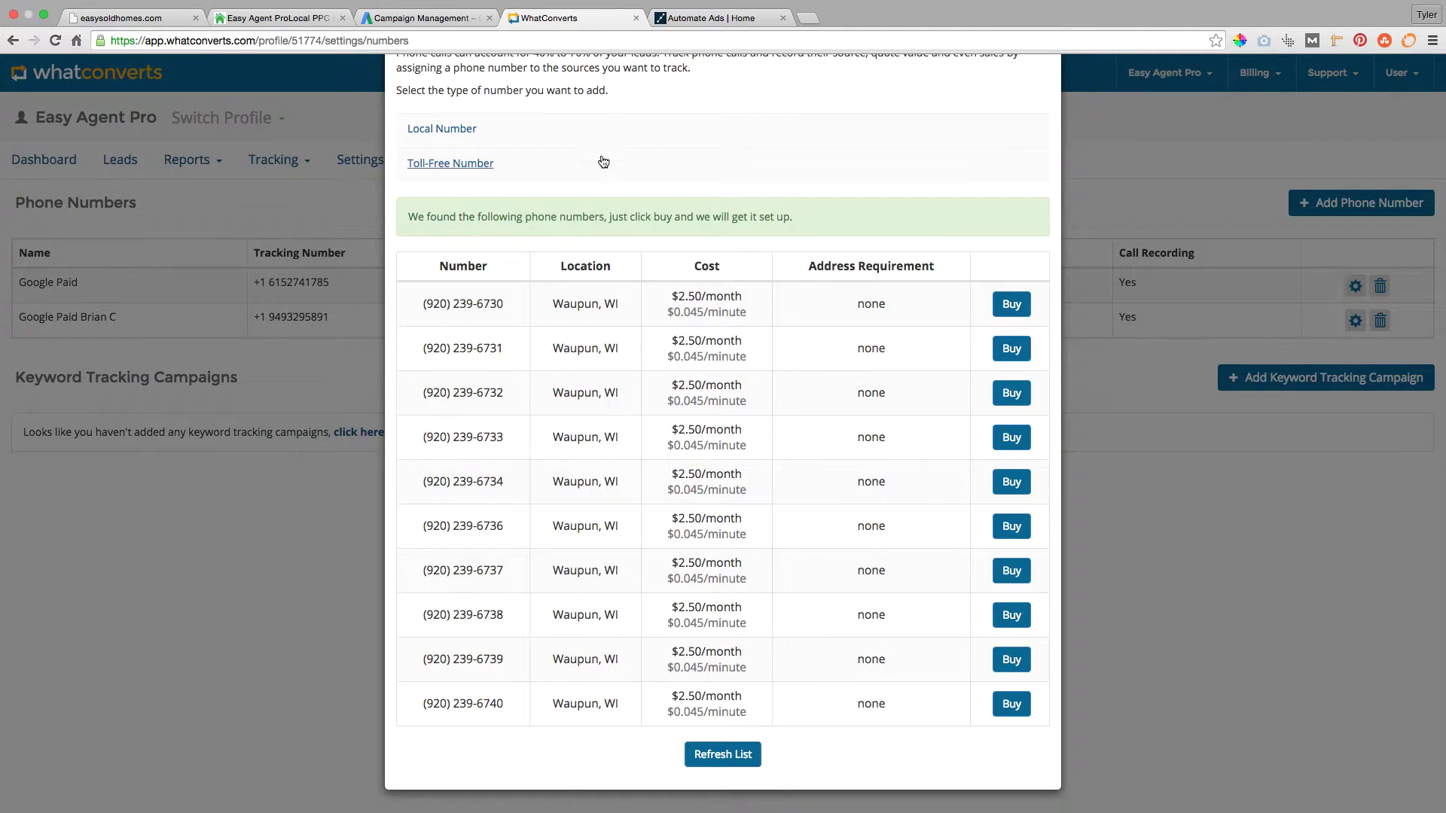
pyautogui.click(692, 21)
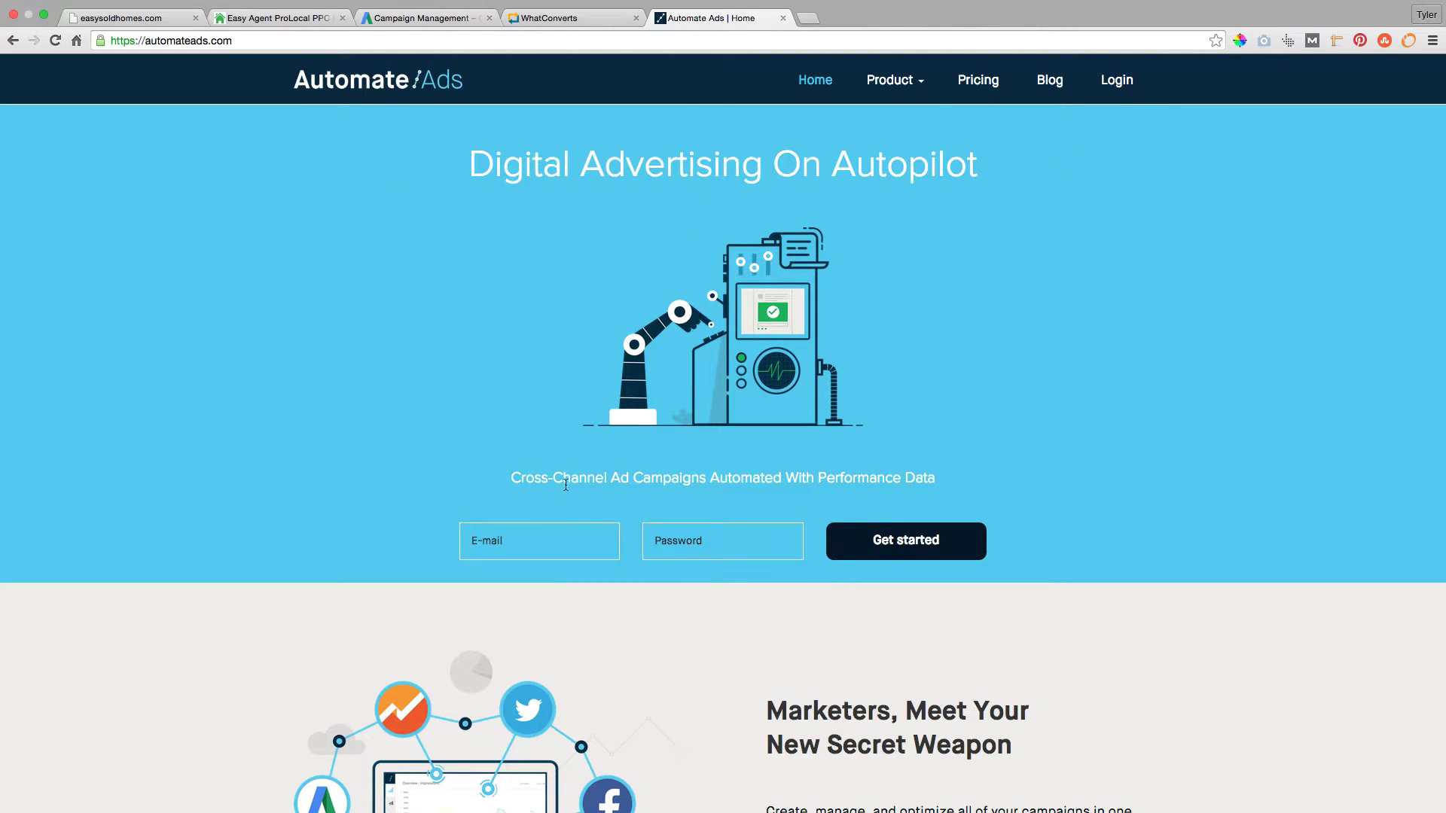
pyautogui.click(408, 23)
# Dismiss the settings-loaded notice and set campaign Locations to 'Let me choose...'
pyautogui.click(80, 318)
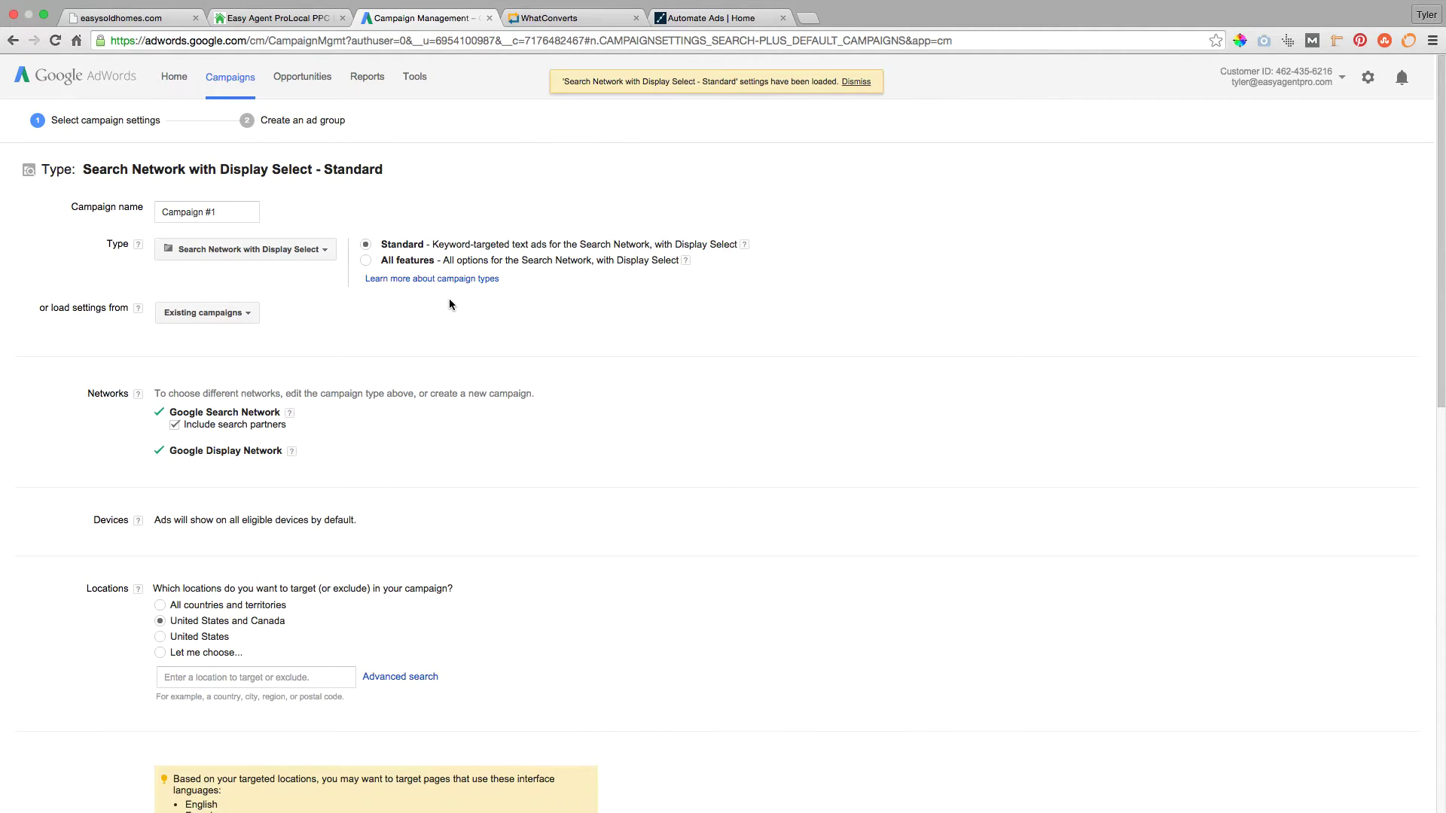
pyautogui.scroll(-3, 849, 300)
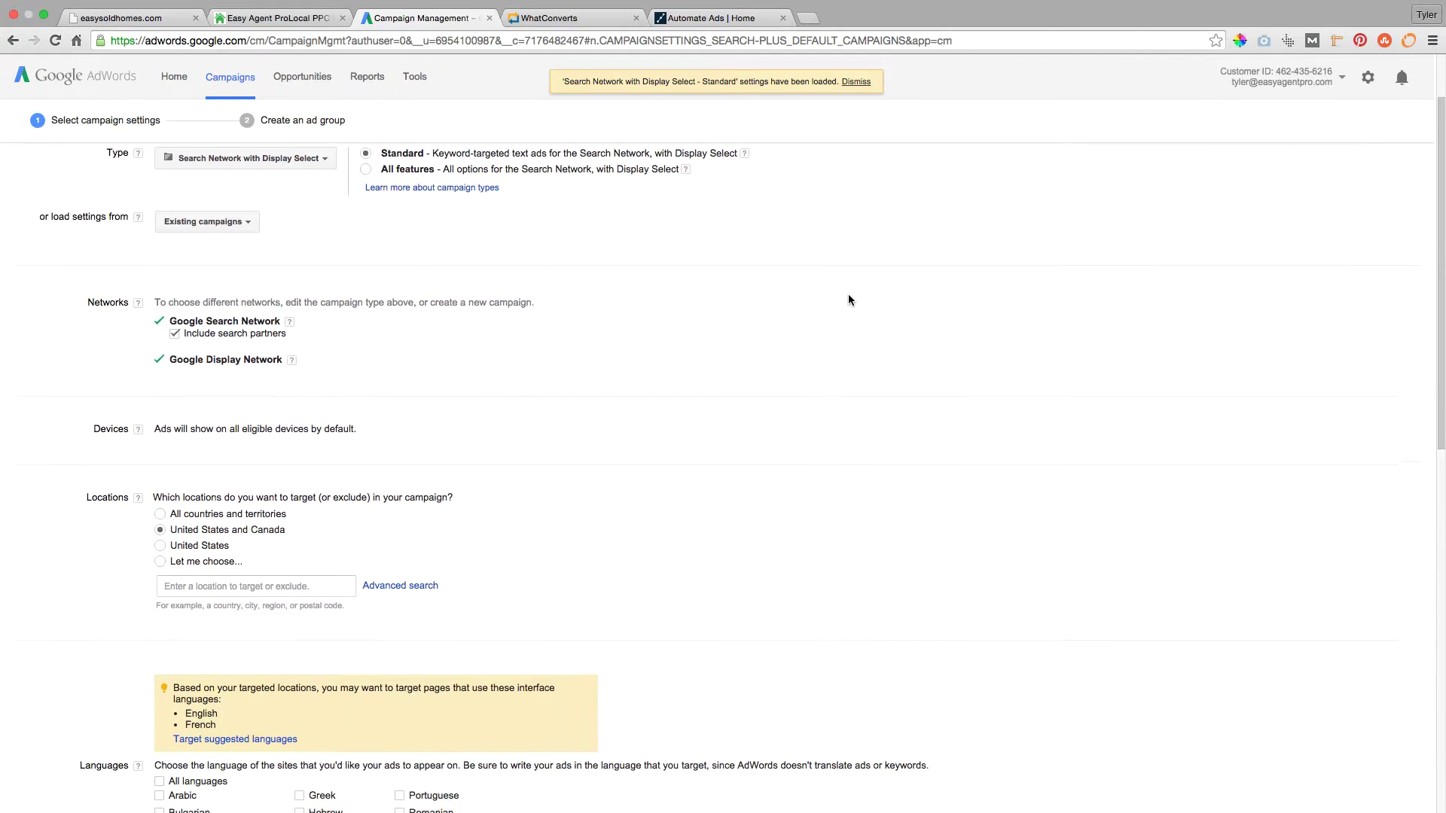
pyautogui.scroll(3, 849, 300)
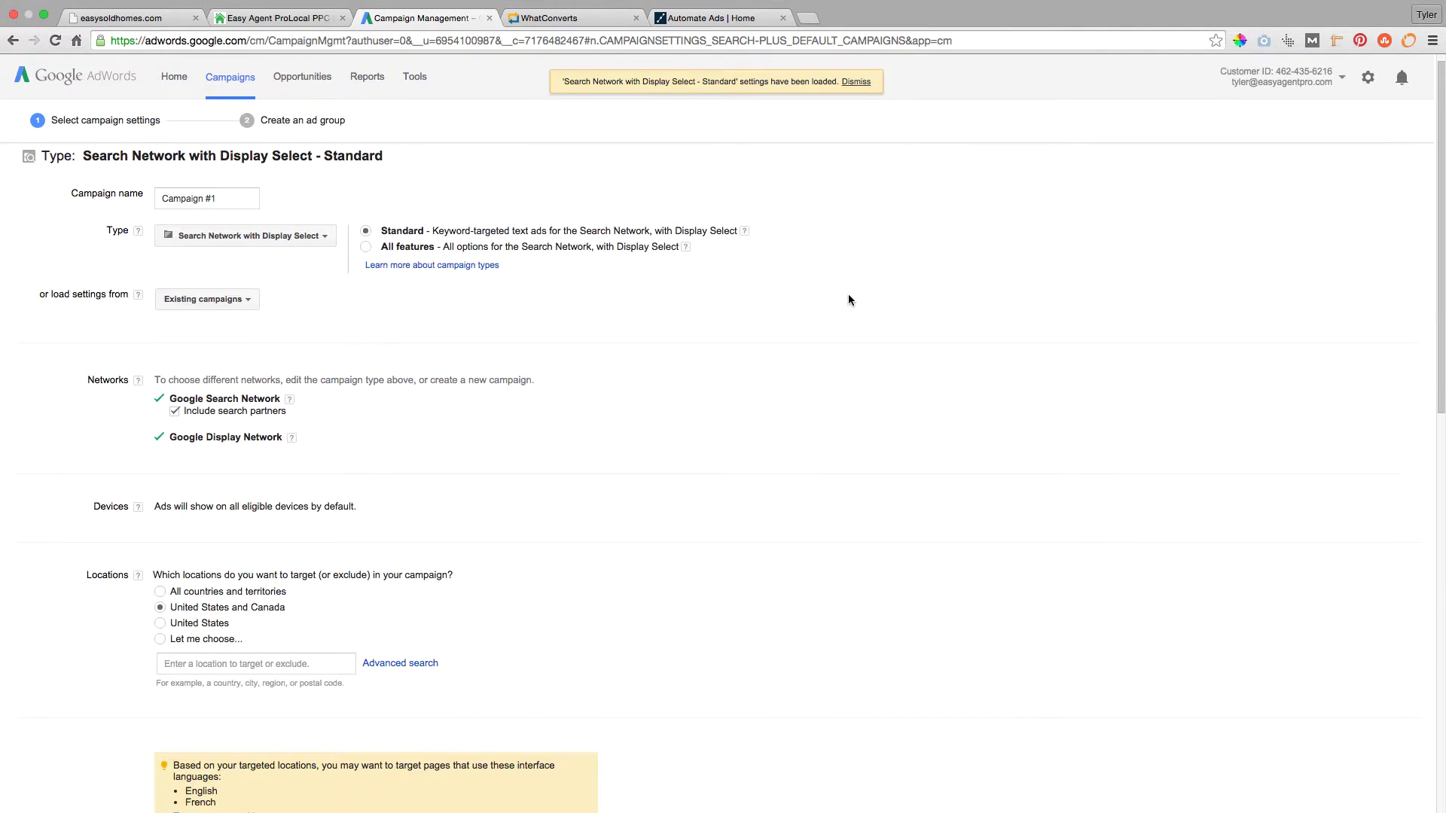
pyautogui.click(856, 82)
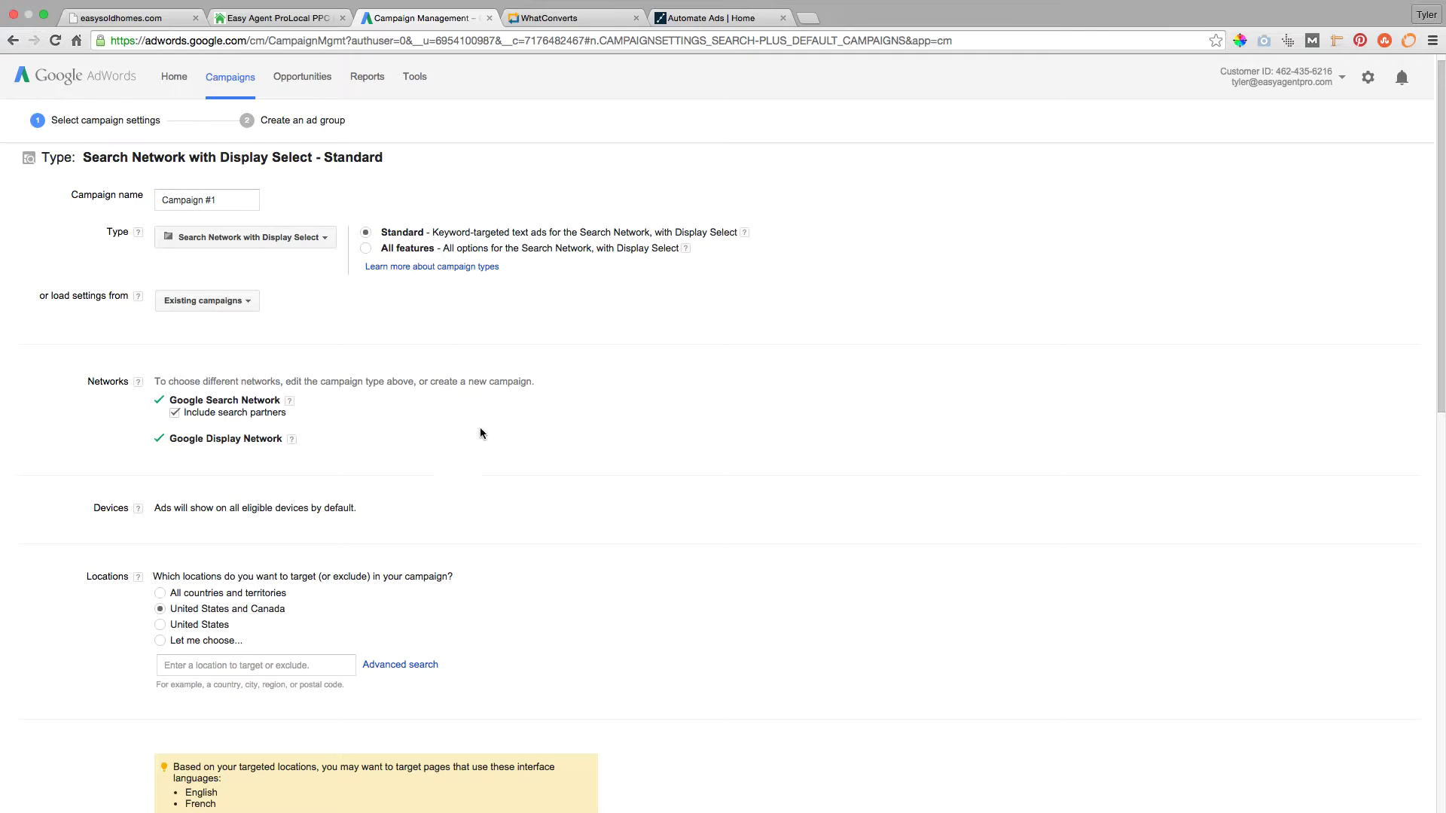
pyautogui.scroll(-5, 391, 373)
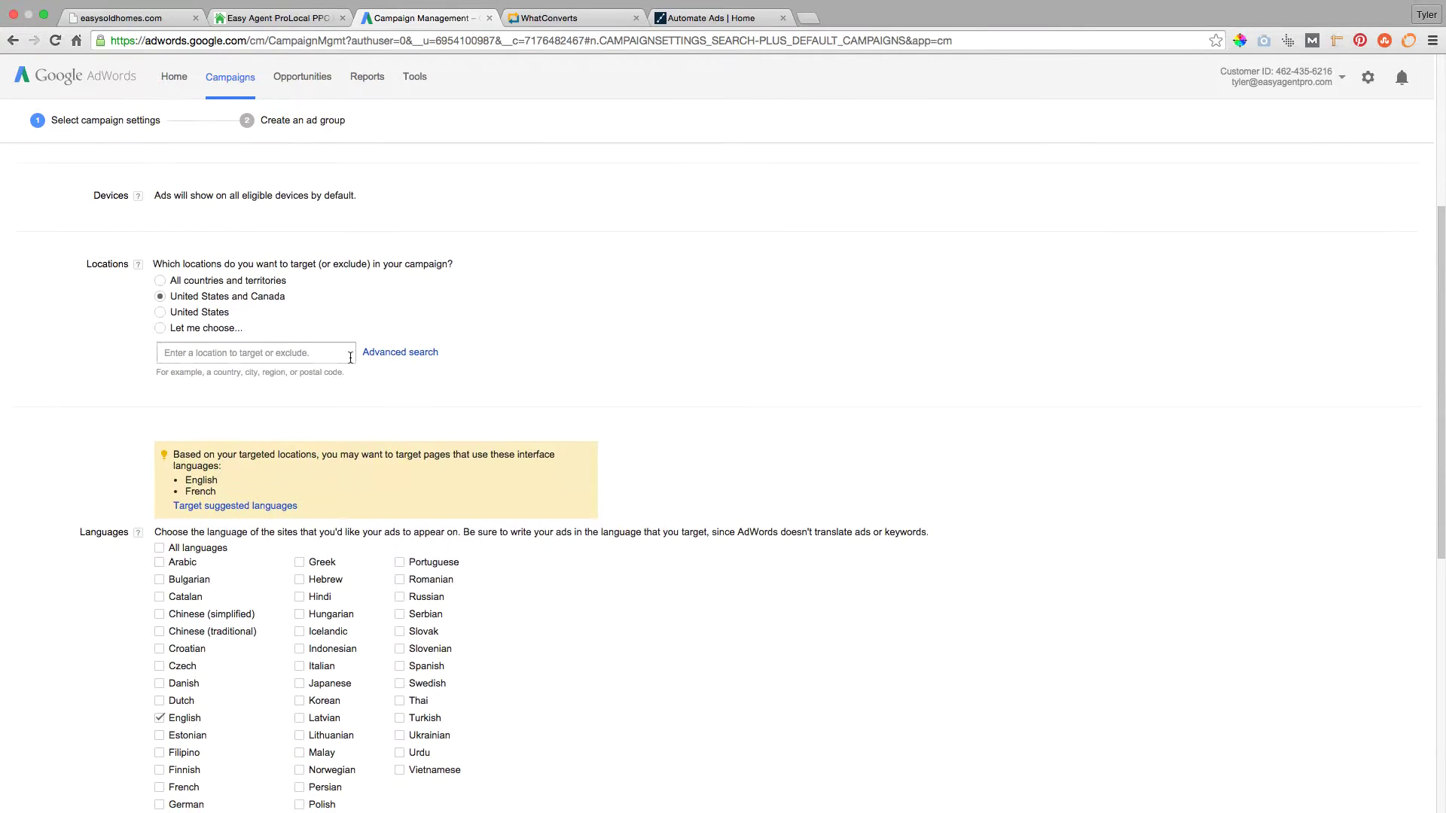
pyautogui.click(178, 352)
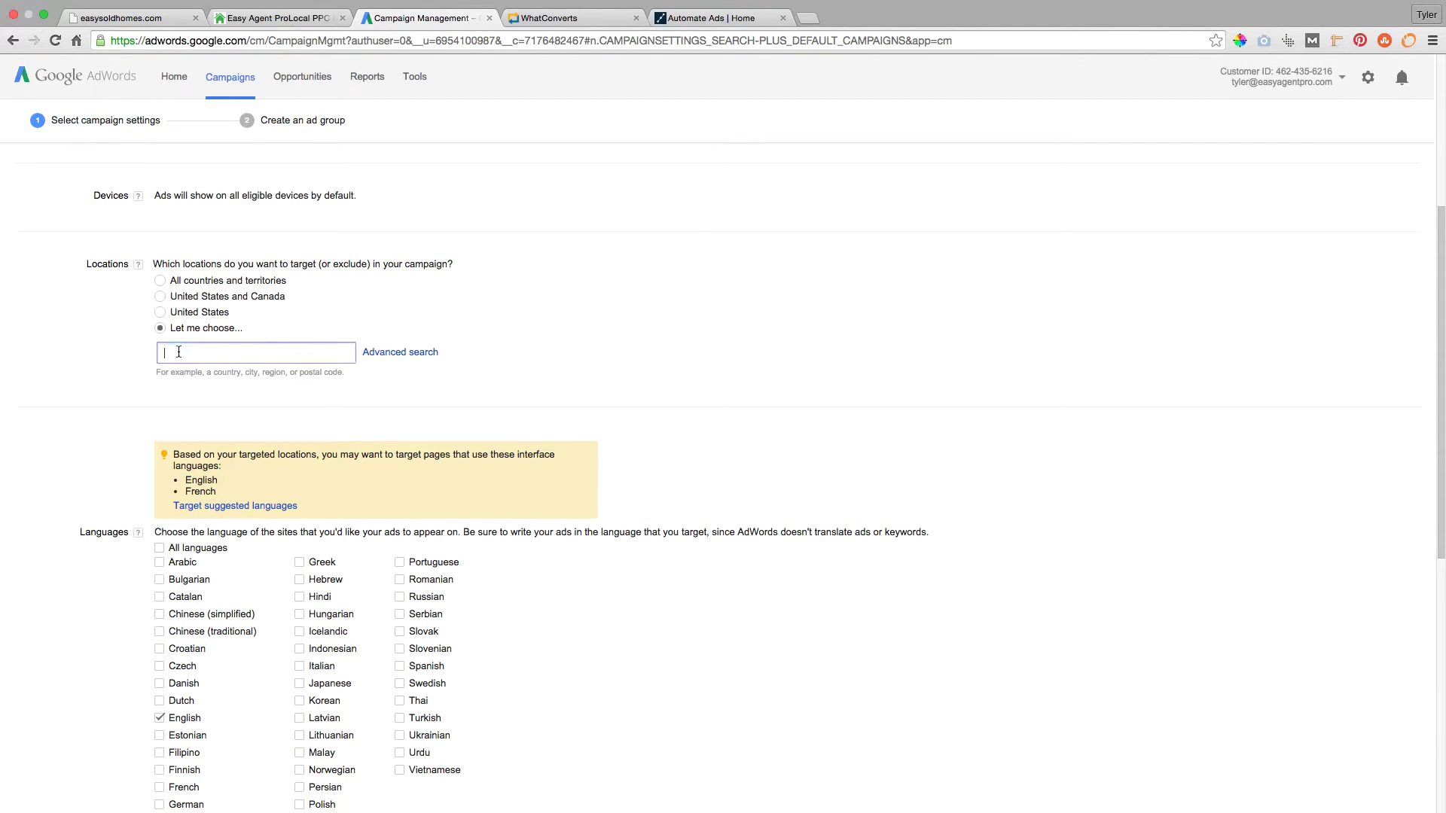
# Check the San Diego headline on the Easy Sold Homes landing page
pyautogui.click(153, 23)
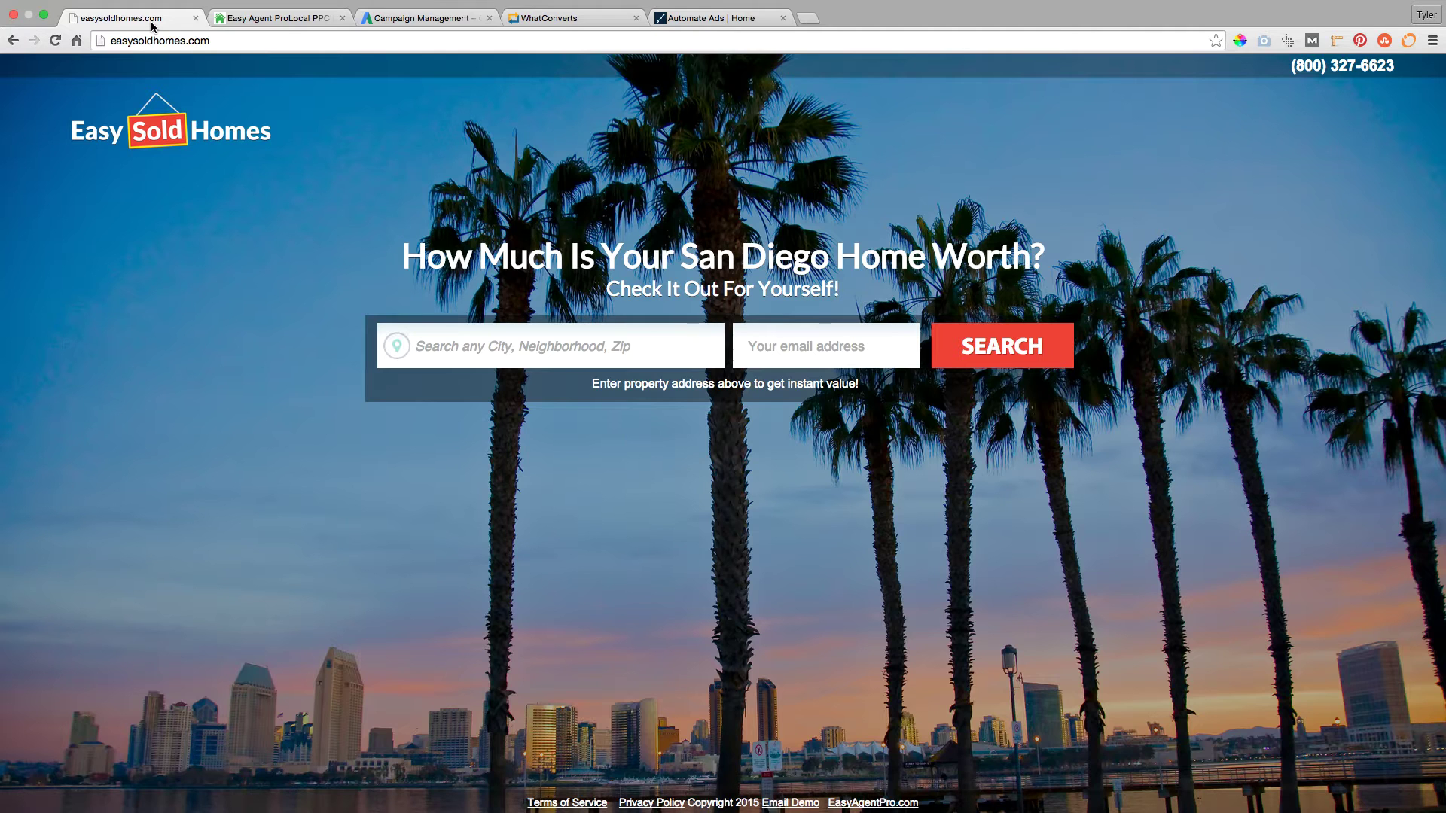
pyautogui.moveTo(682, 256); pyautogui.dragTo(809, 258)
pyautogui.click(809, 258)
# Open Google Maps in a new tab and navigate to Southern California
pyautogui.press('super+t')
pyautogui.write('maps')
pyautogui.press('Return')
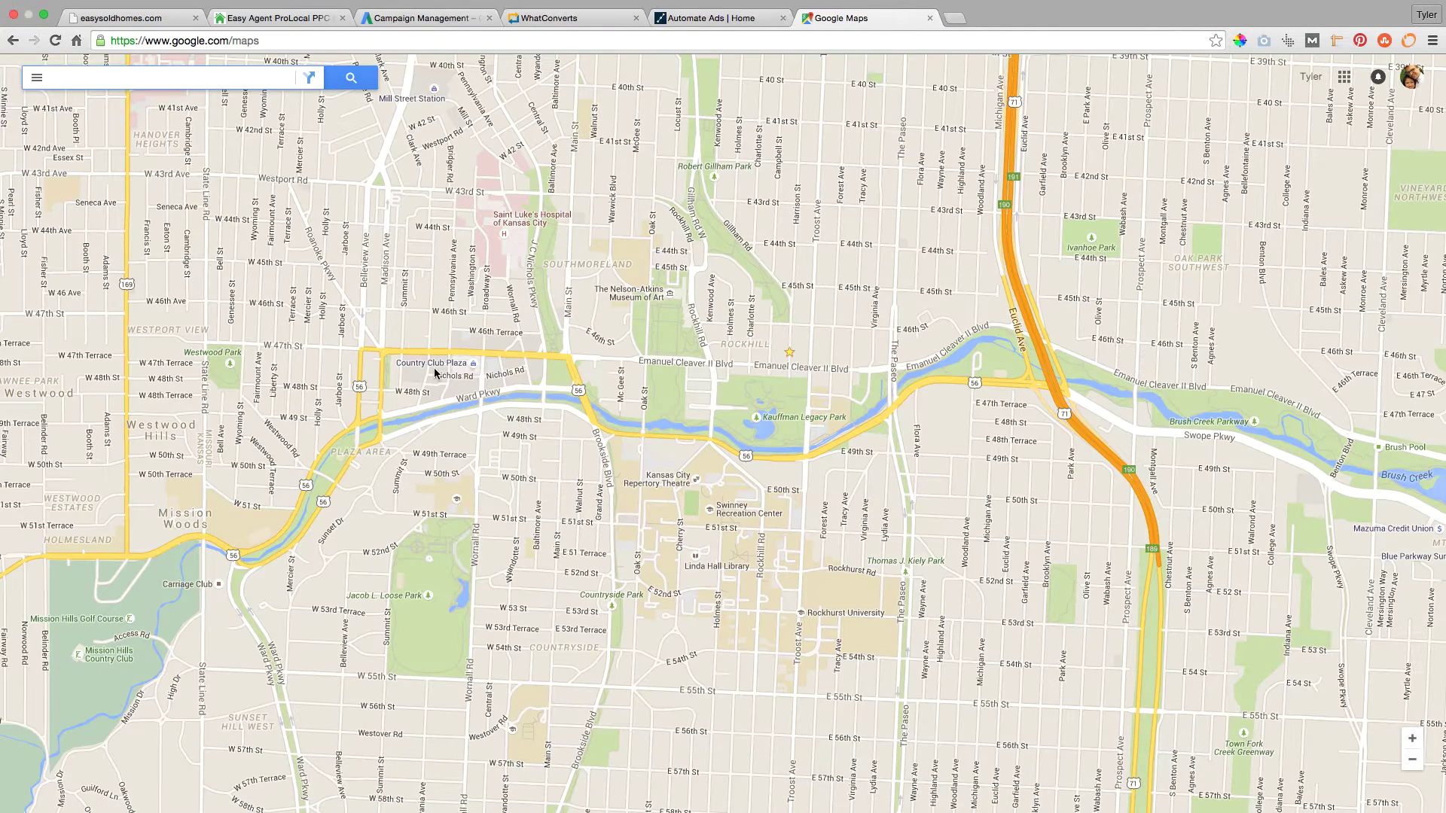
pyautogui.click(1412, 759)
pyautogui.click(1413, 760)
pyautogui.moveTo(436, 540); pyautogui.dragTo(1253, 381)
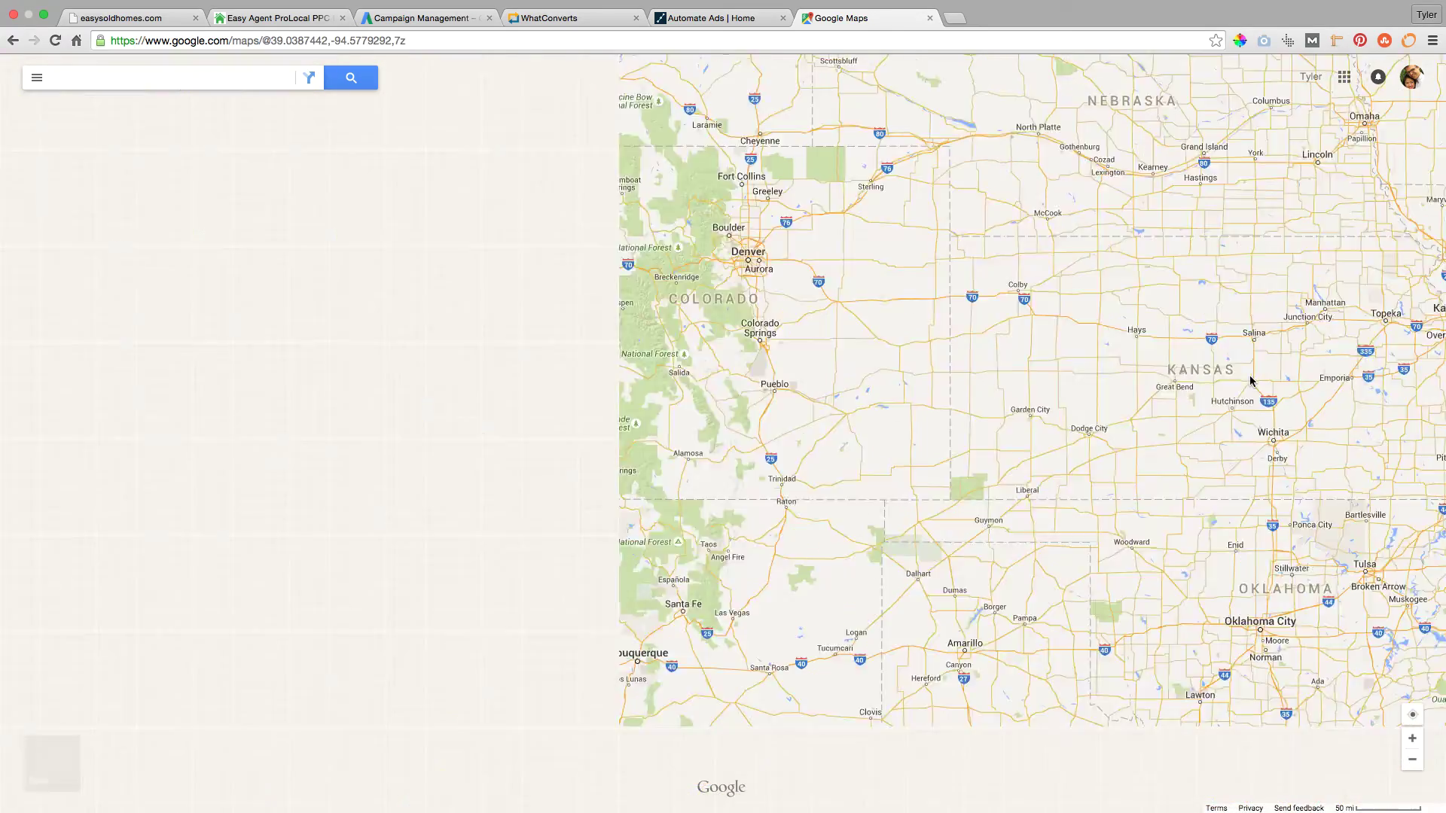
pyautogui.moveTo(653, 400); pyautogui.dragTo(1227, 362)
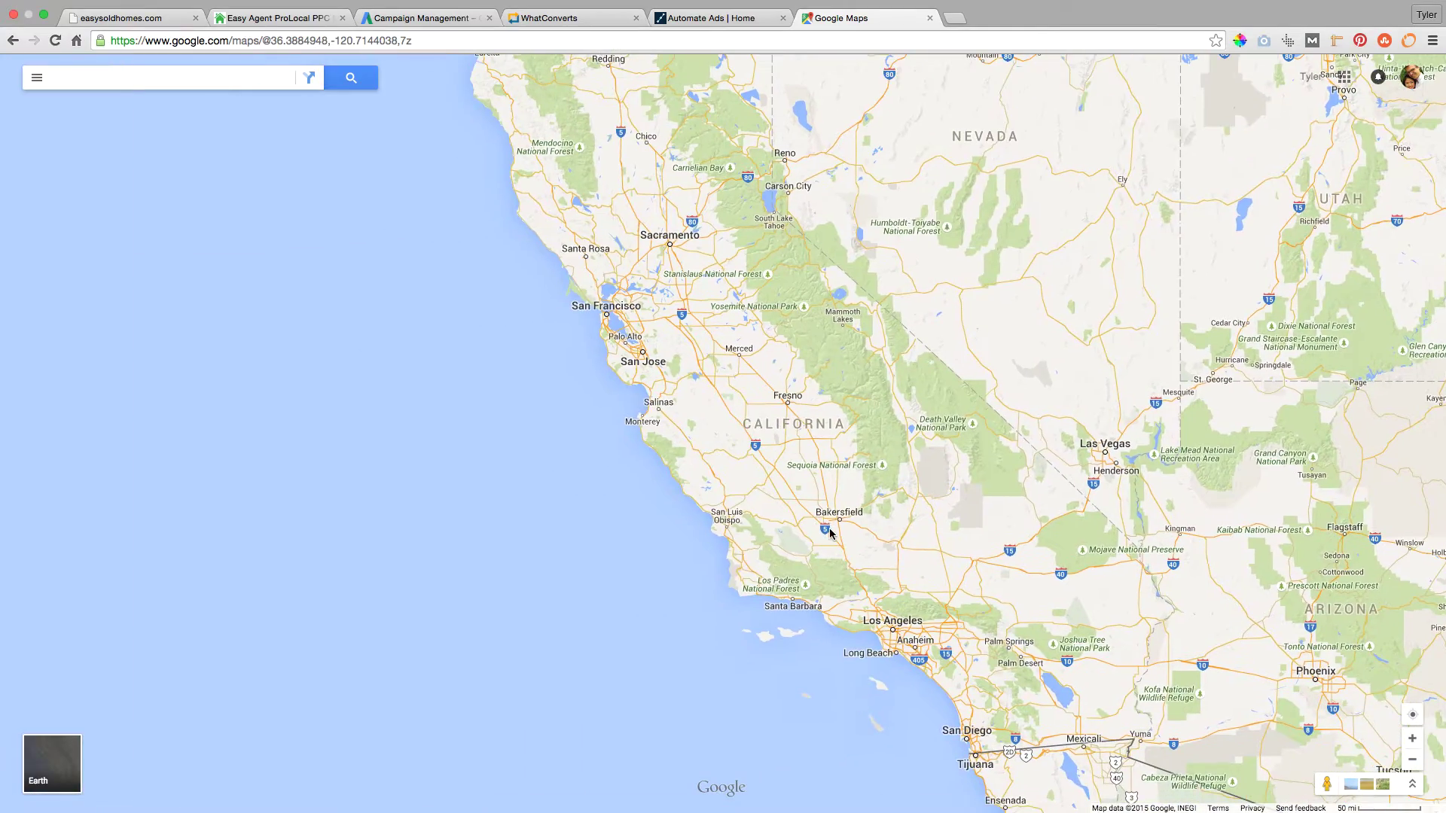
pyautogui.moveTo(810, 555); pyautogui.dragTo(642, 458)
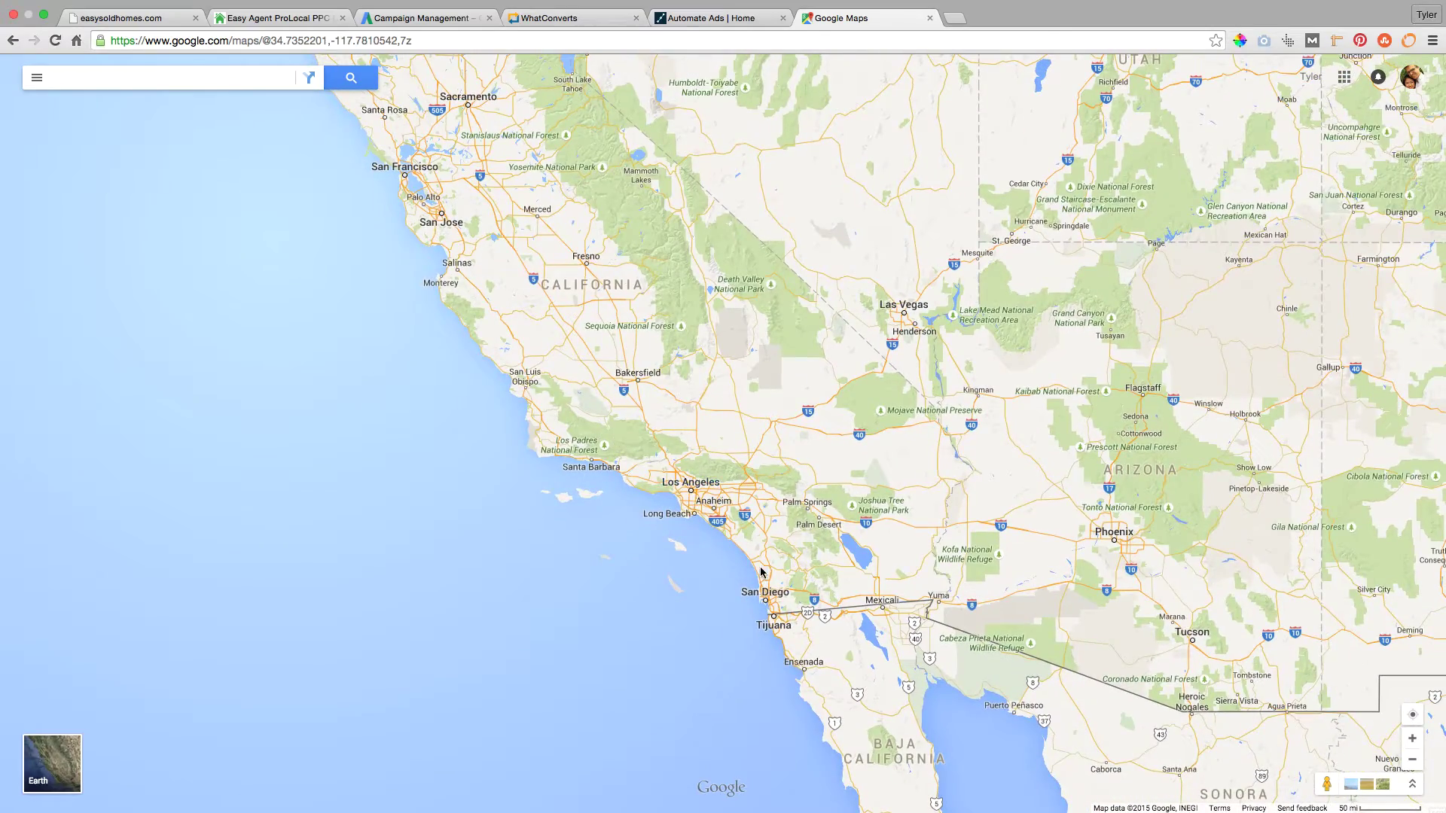
pyautogui.scroll(1, 768, 534)
pyautogui.scroll(4, 800, 657)
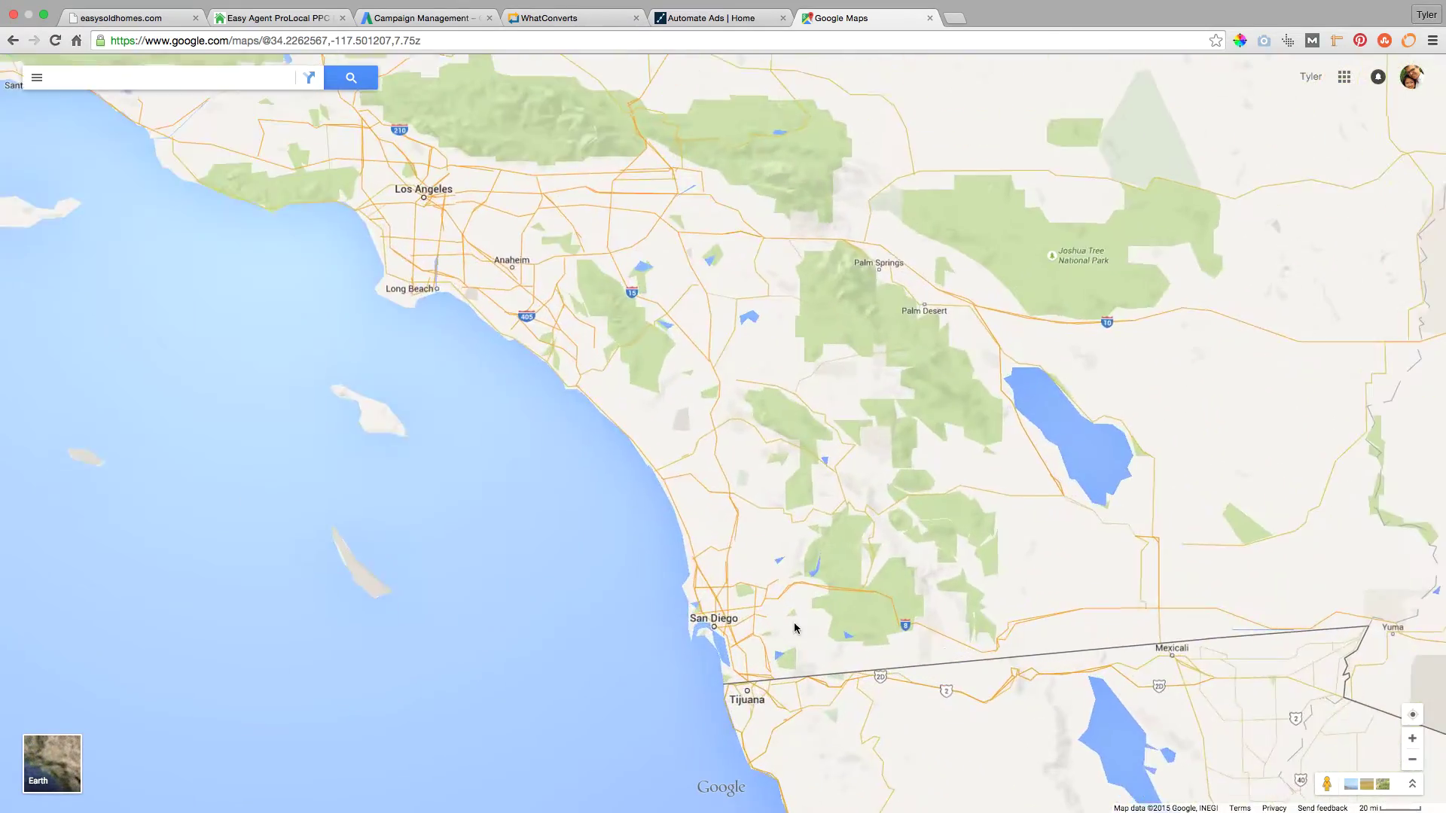
pyautogui.scroll(2, 765, 630)
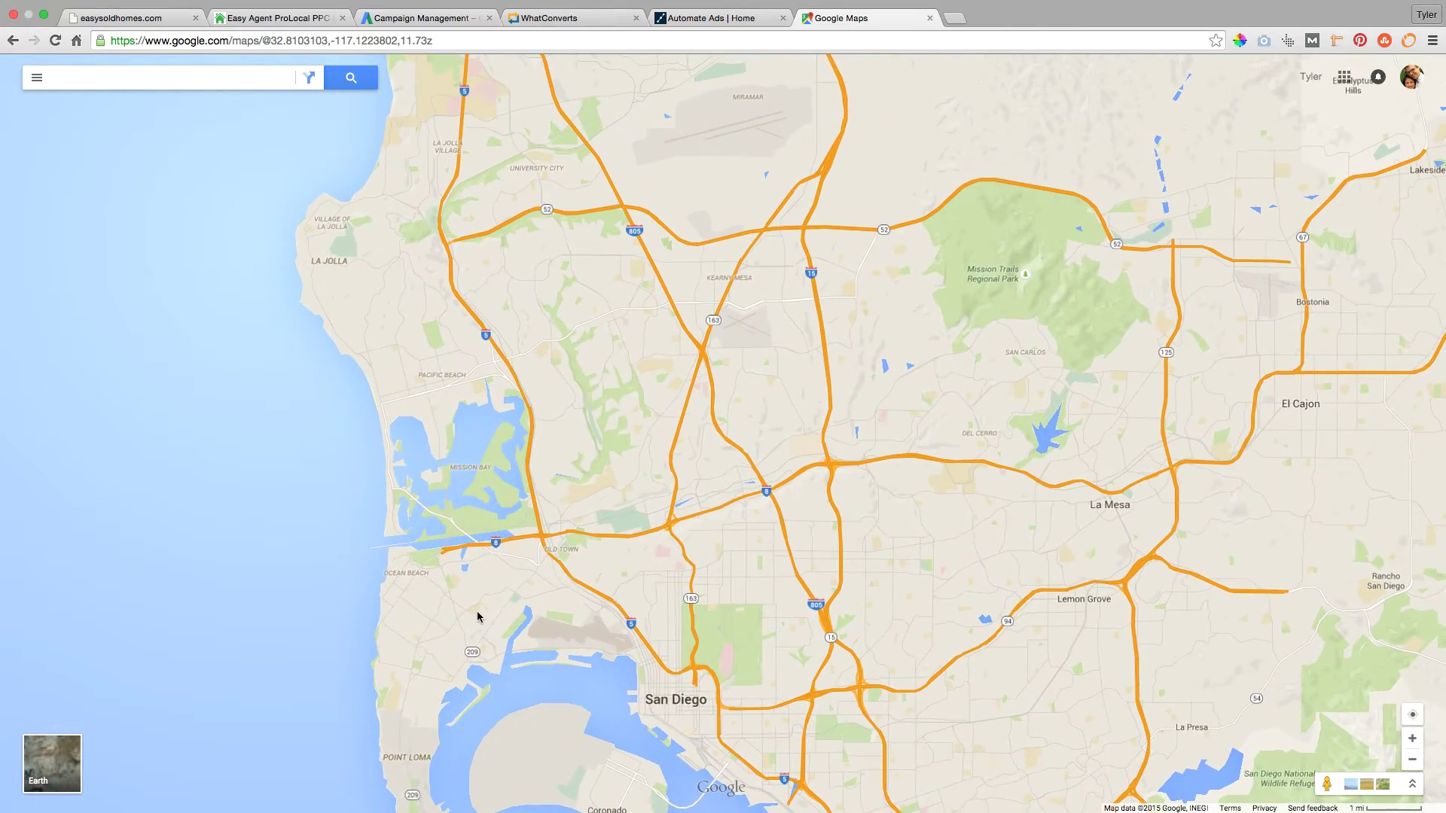
pyautogui.scroll(2, 477, 613)
# Pan around San Diego to find Spring Valley near El Cajon, then return to Easy Sold Homes
pyautogui.moveTo(575, 510); pyautogui.dragTo(678, 391)
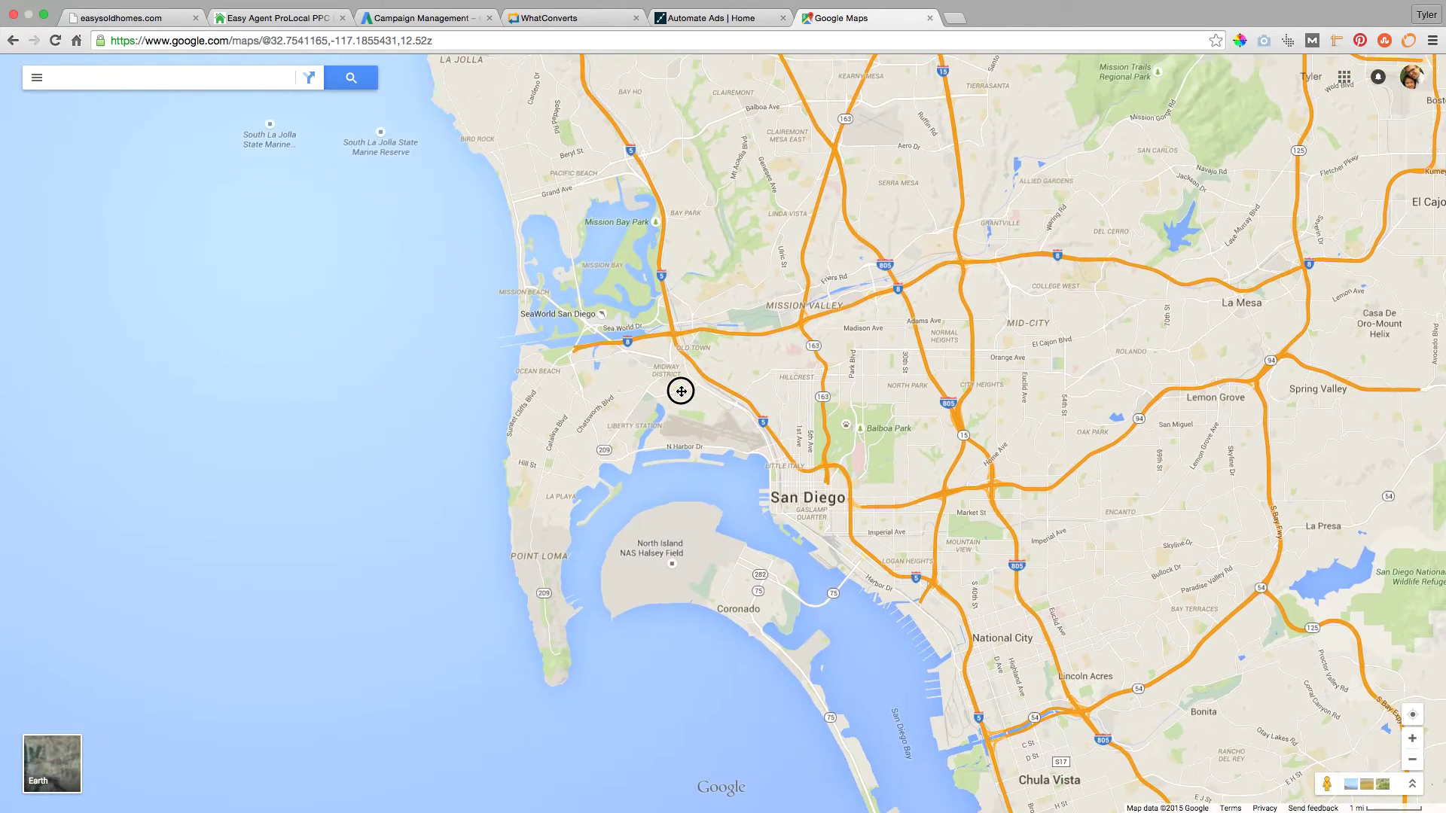
pyautogui.moveTo(796, 471); pyautogui.dragTo(771, 391)
pyautogui.moveTo(811, 555); pyautogui.dragTo(768, 374)
pyautogui.moveTo(907, 323); pyautogui.dragTo(765, 429)
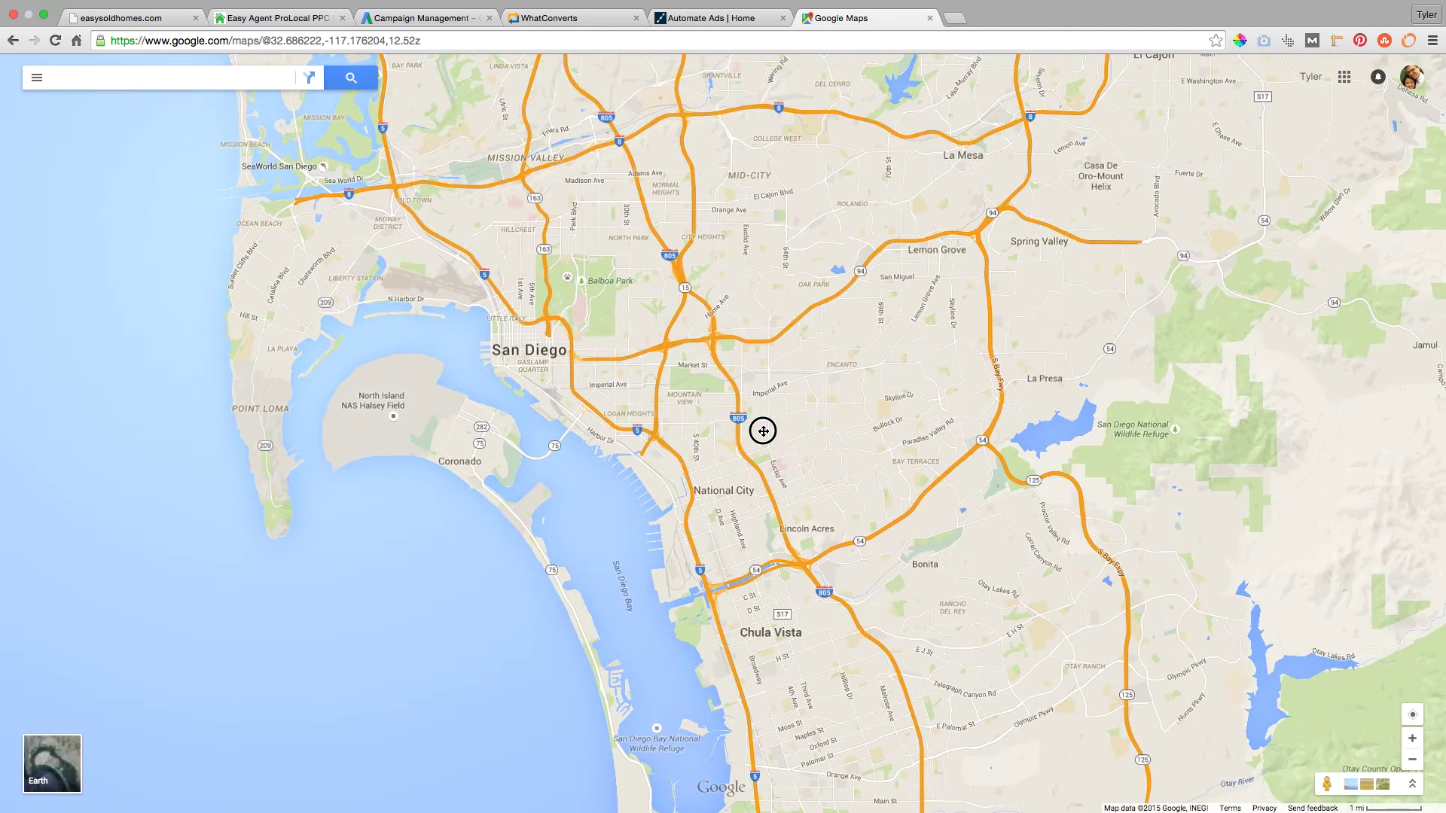
pyautogui.scroll(2, 765, 482)
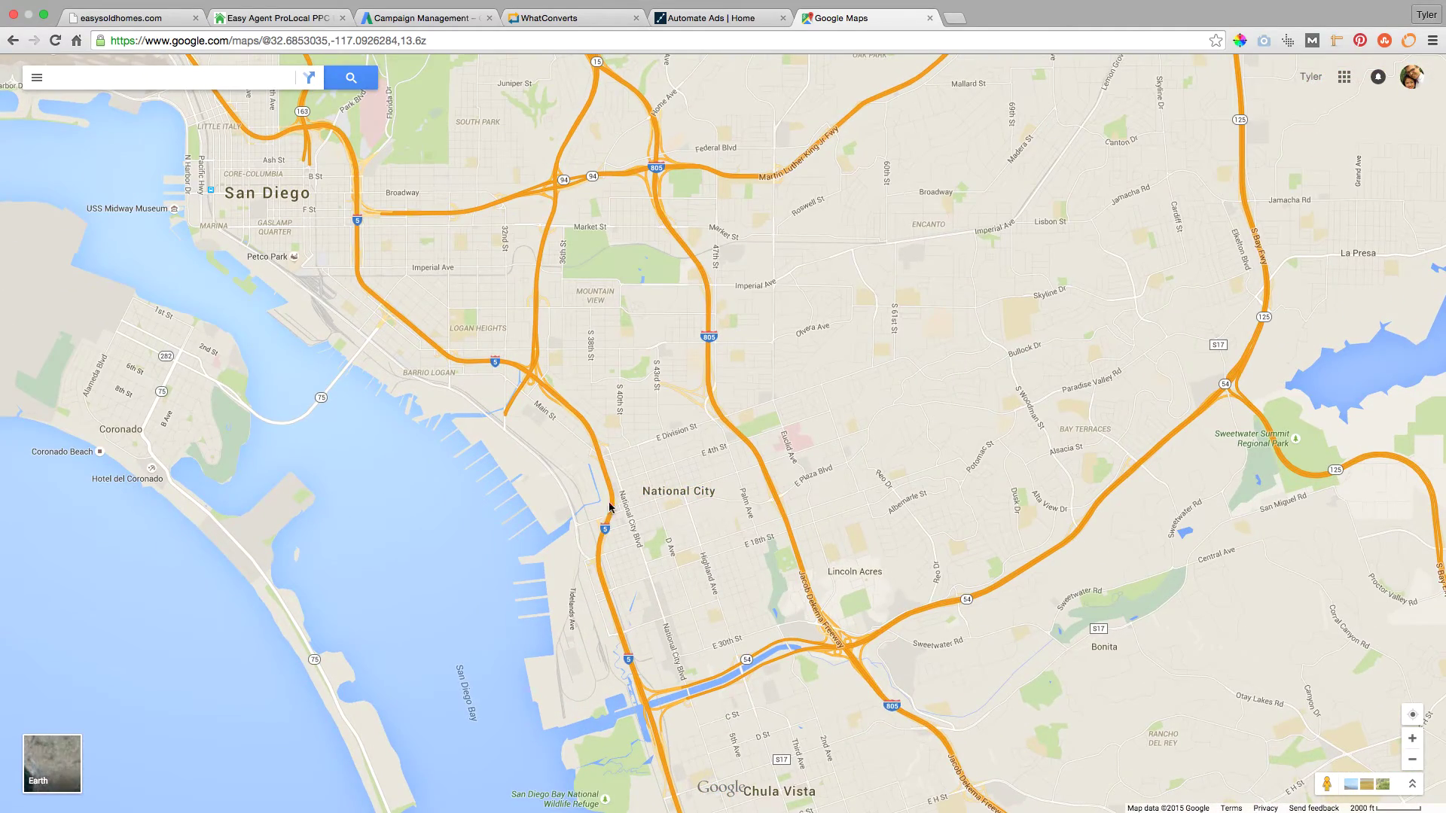
pyautogui.moveTo(763, 385); pyautogui.dragTo(167, 370)
pyautogui.moveTo(628, 387); pyautogui.dragTo(603, 386)
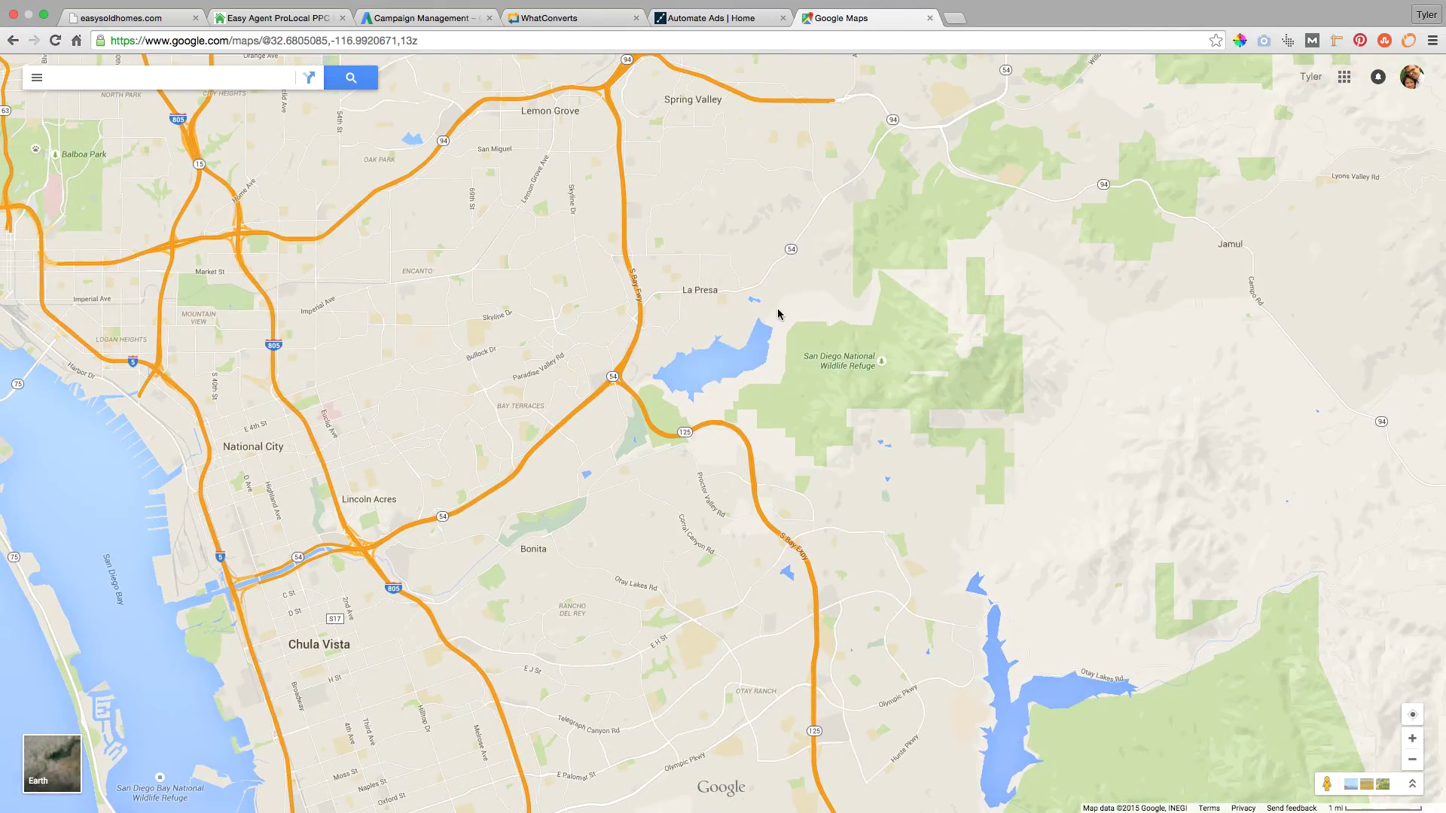
pyautogui.scroll(-2, 775, 313)
pyautogui.moveTo(775, 313); pyautogui.dragTo(606, 416)
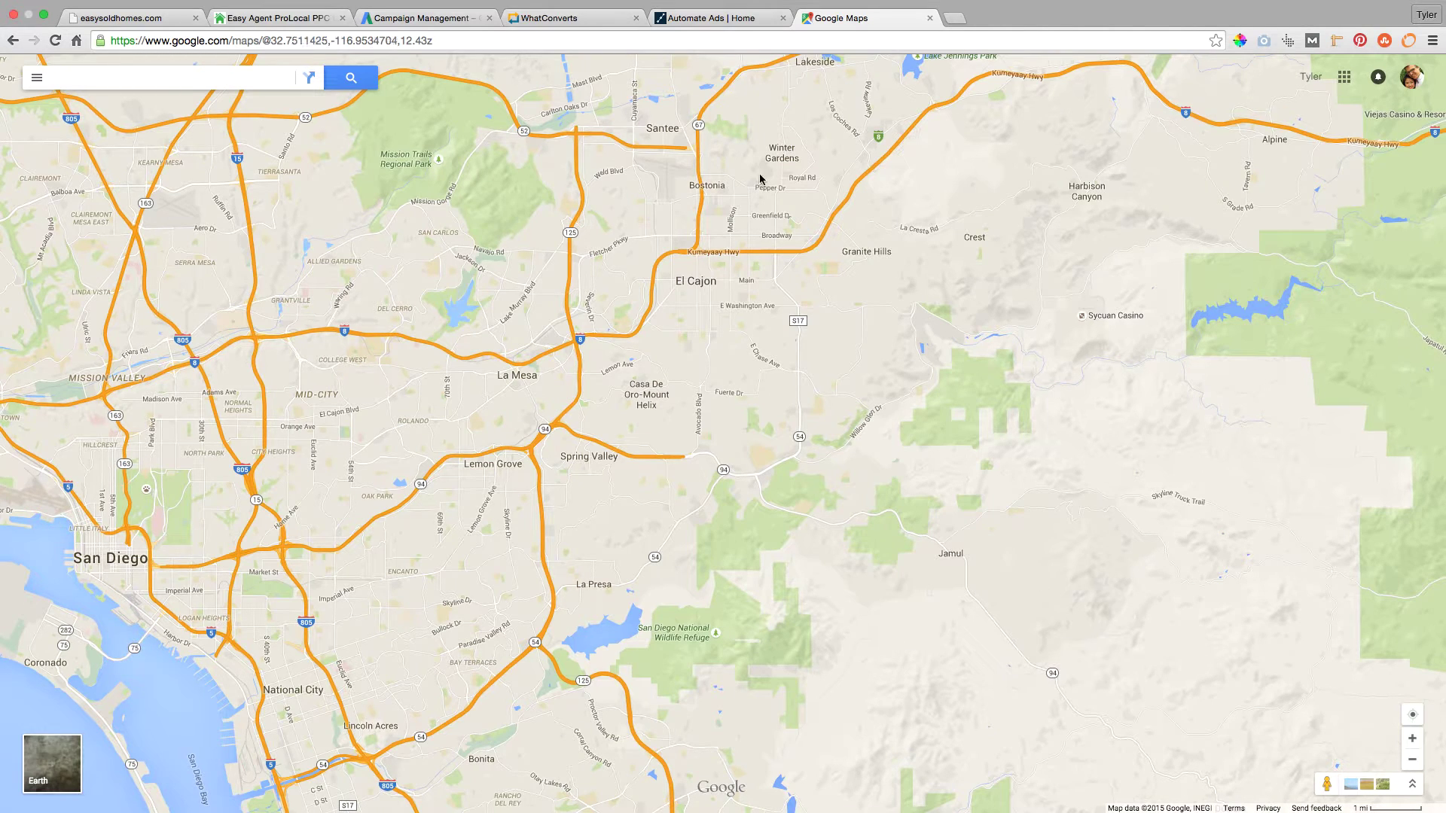
pyautogui.click(161, 21)
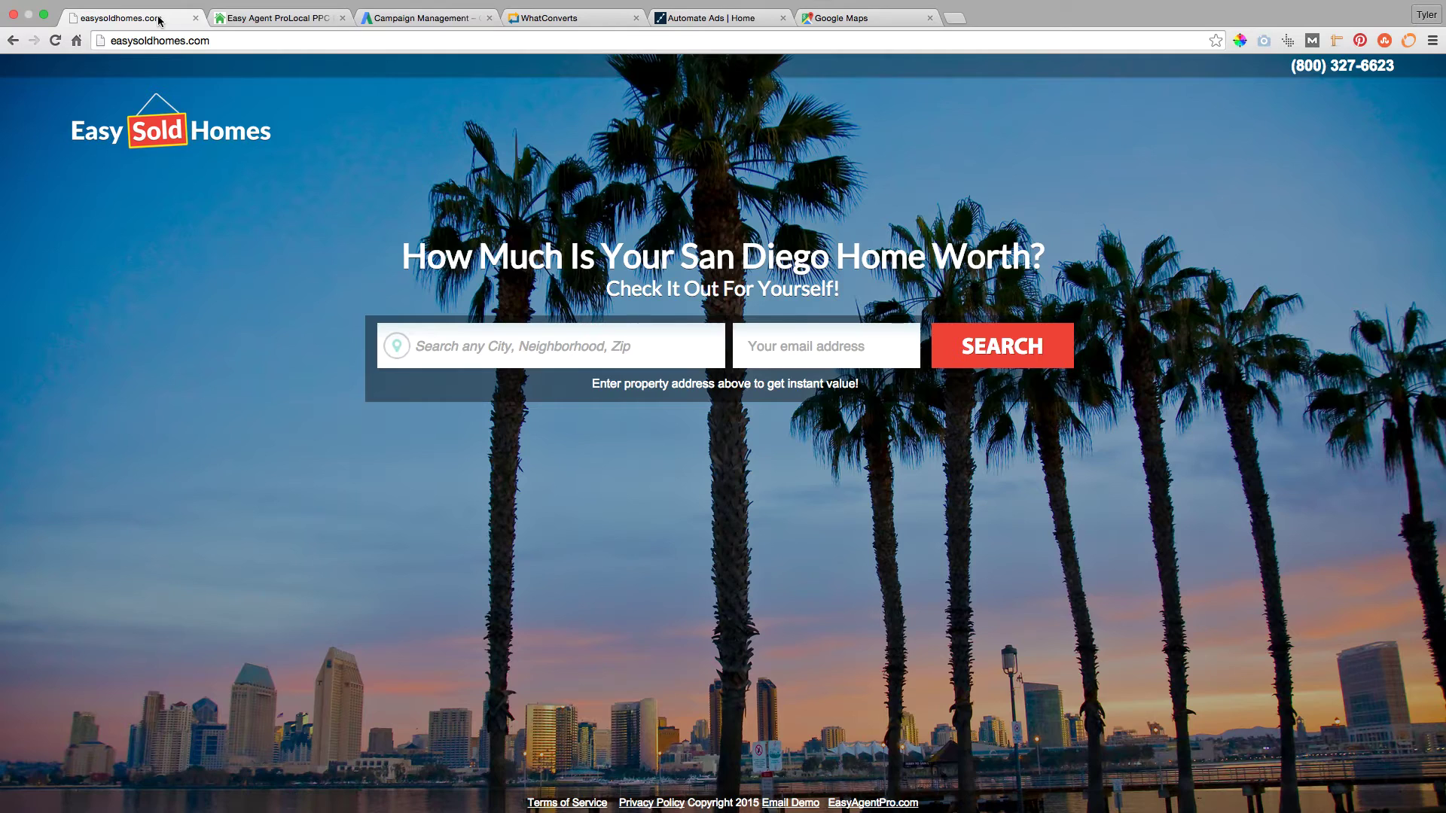
# Type 'spring val' and add Spring Valley, California, United States, checking its 115,000 reach
pyautogui.click(418, 23)
pyautogui.write('spr')
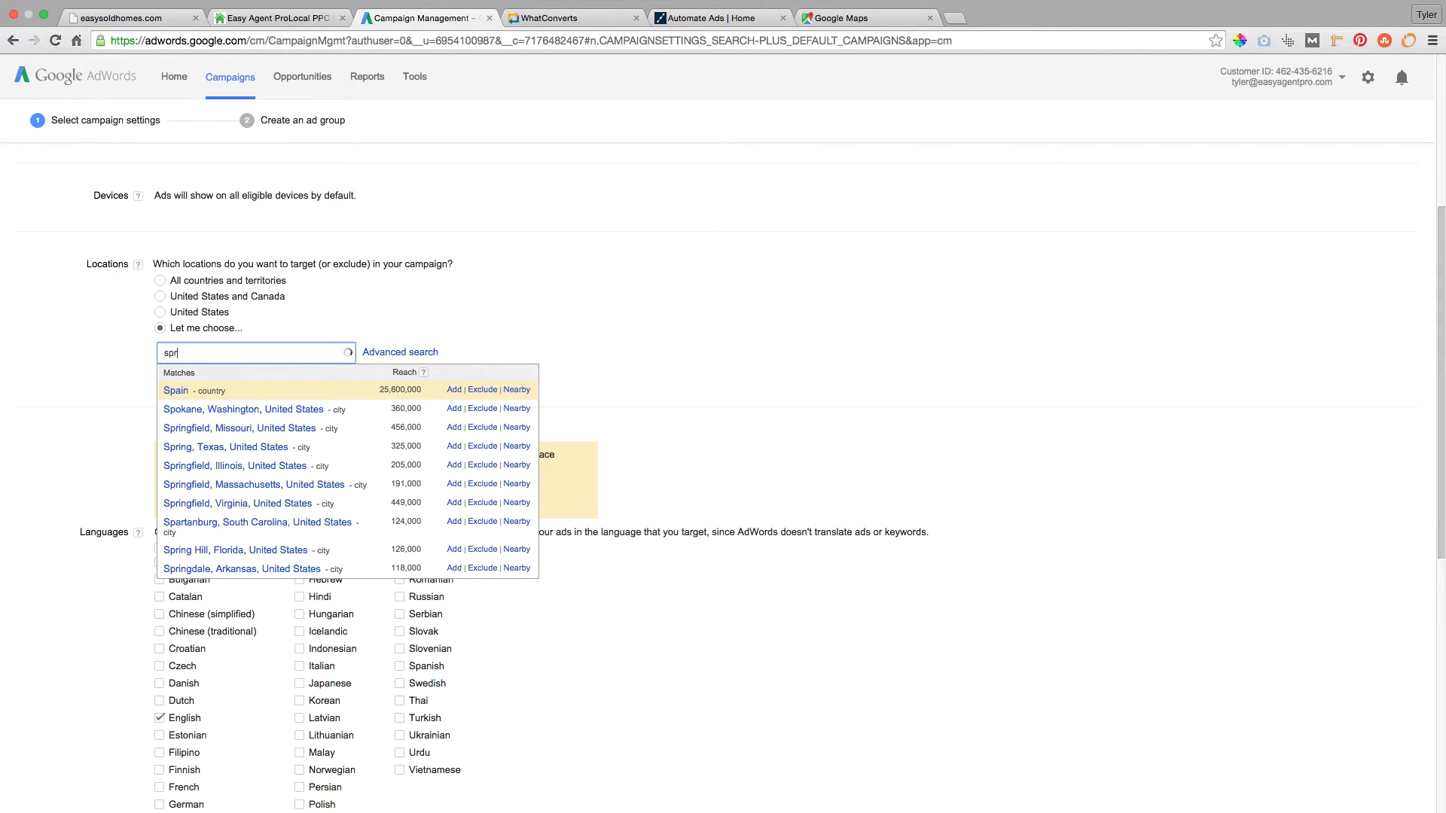
pyautogui.write('ing val')
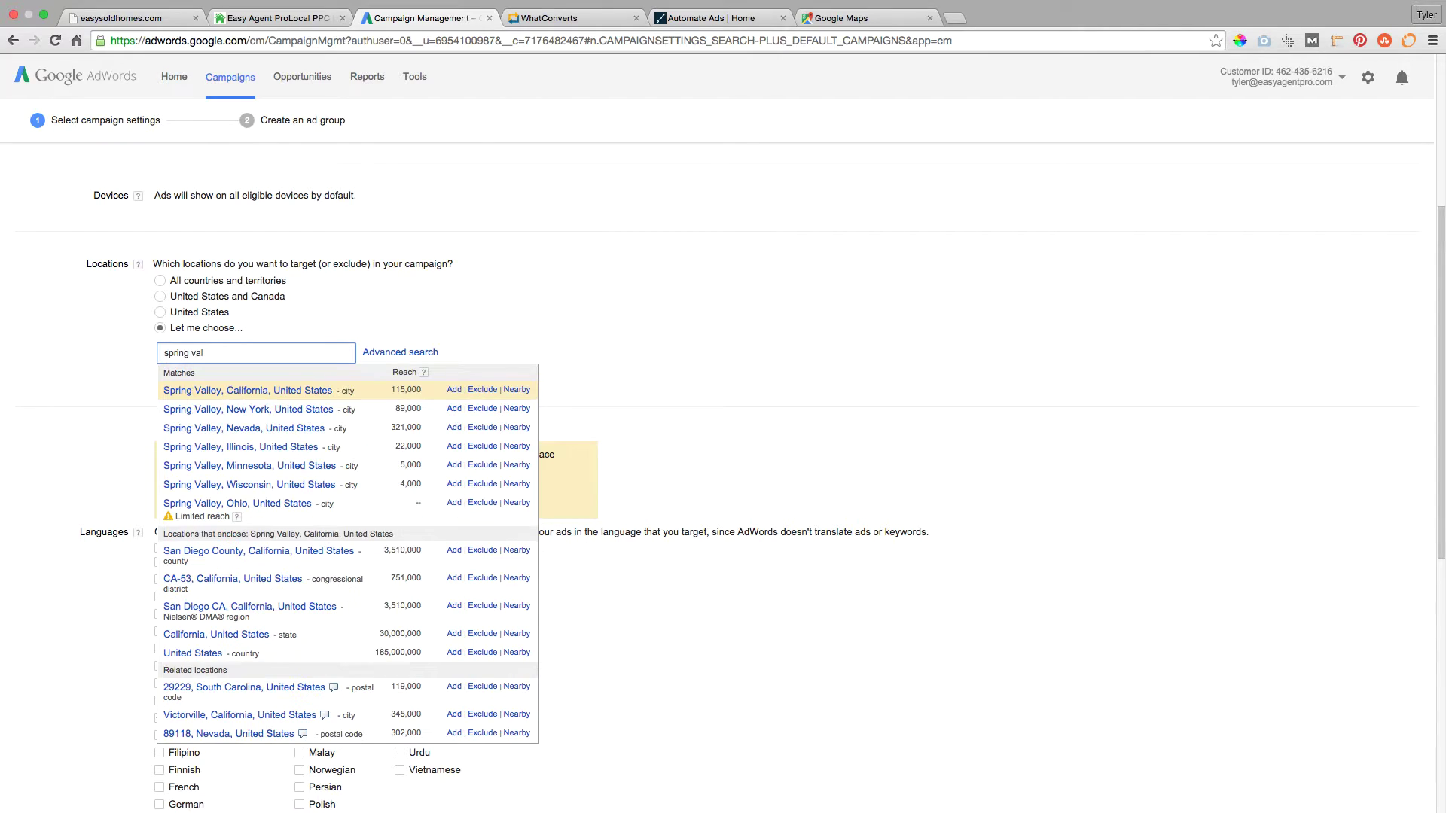
pyautogui.click(275, 391)
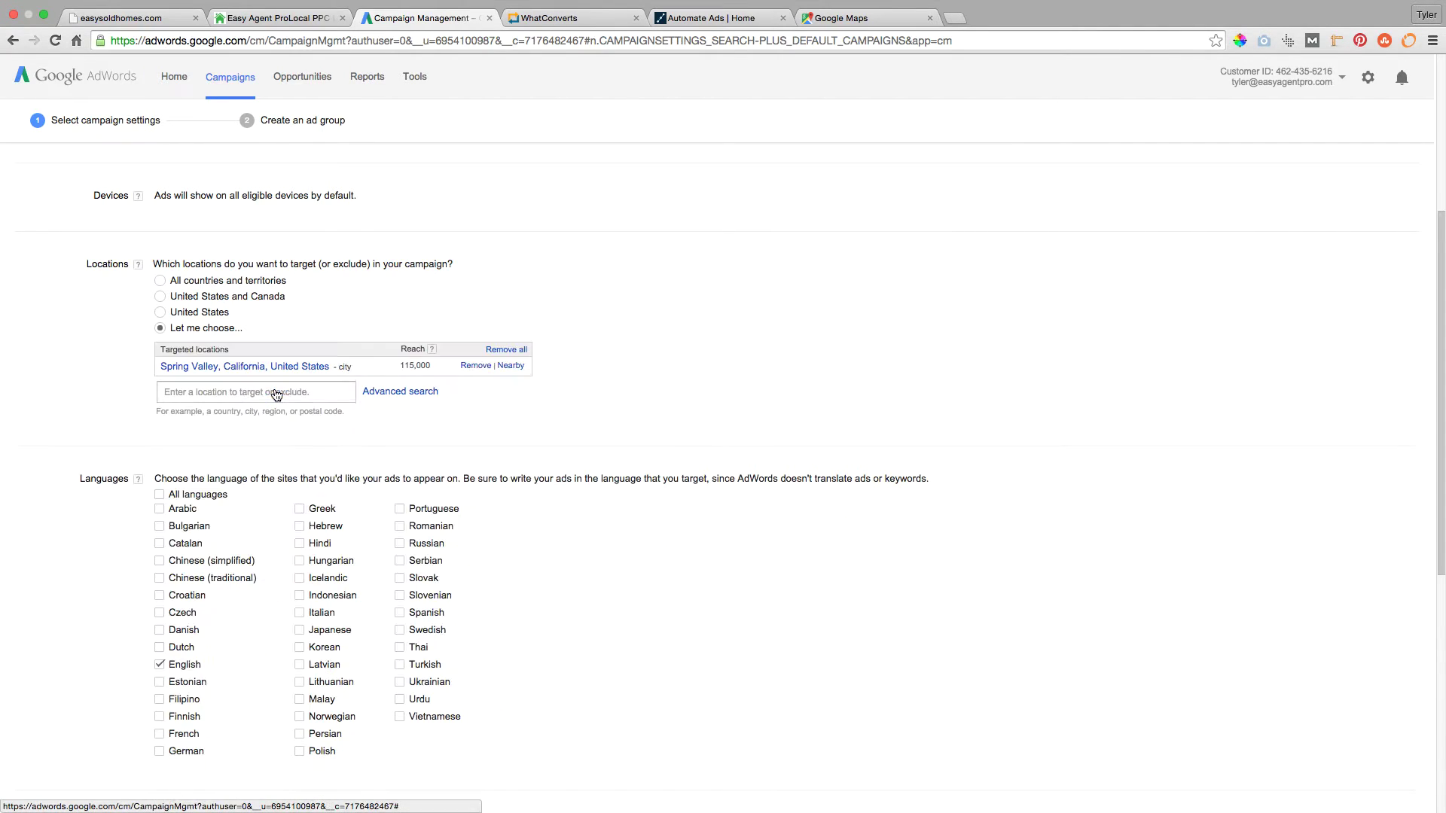
pyautogui.click(843, 23)
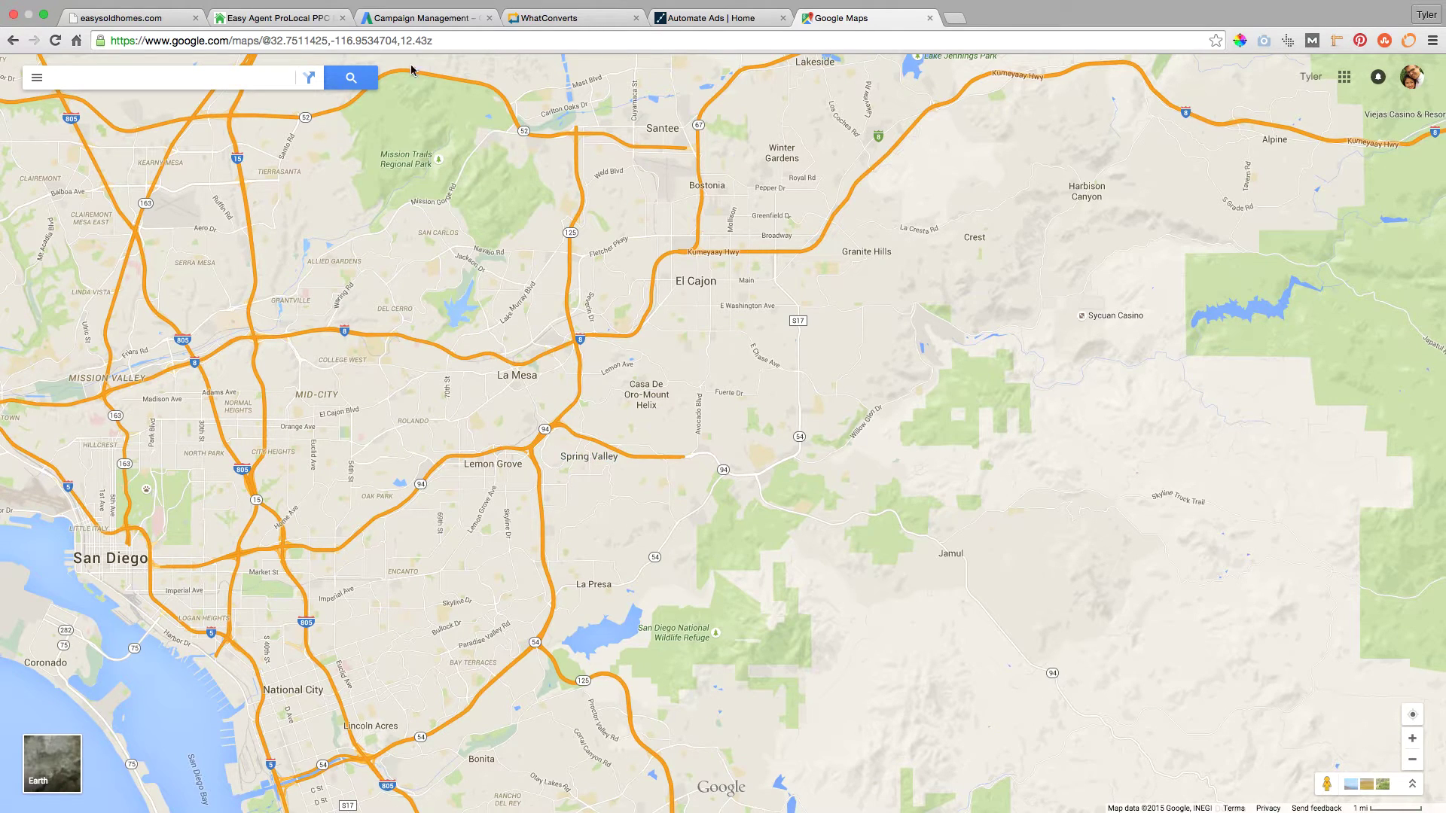
pyautogui.click(409, 25)
pyautogui.moveTo(400, 365); pyautogui.dragTo(429, 367)
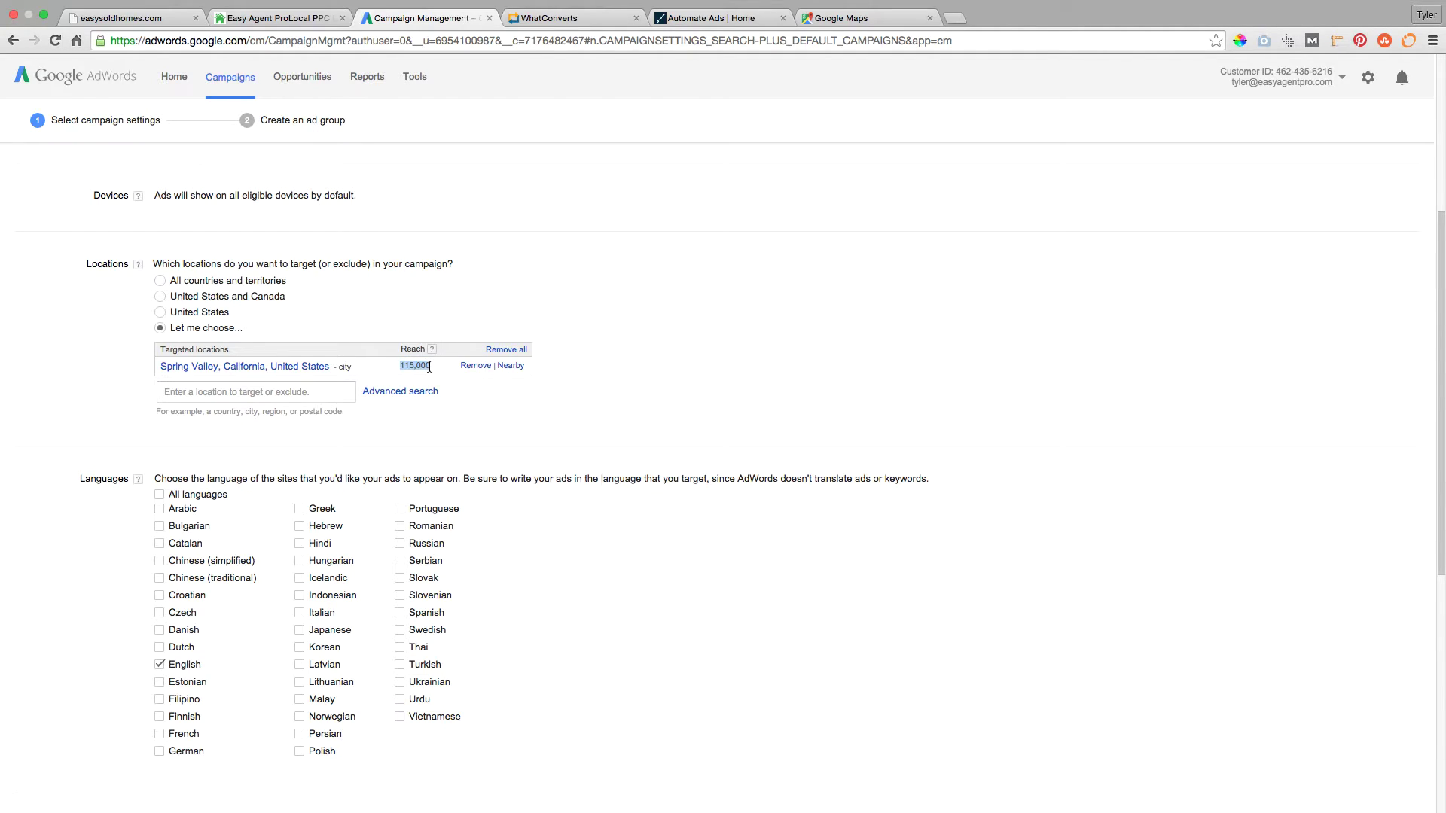
pyautogui.click(590, 312)
# Enter a default bid of $5 in the campaign settings
pyautogui.scroll(-5, 591, 316)
pyautogui.scroll(-7, 591, 316)
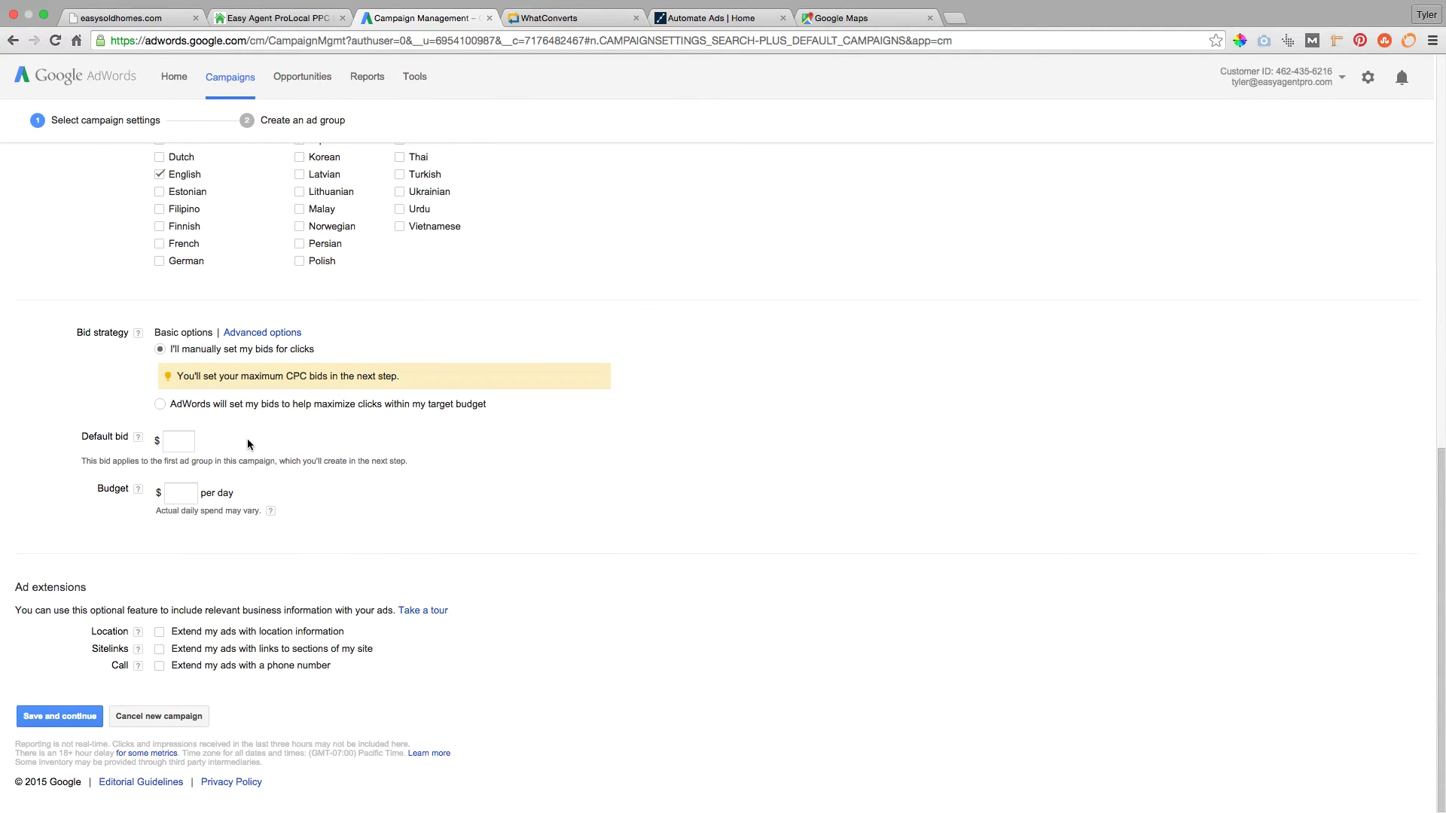
pyautogui.click(183, 439)
pyautogui.write('5')
pyautogui.click(267, 437)
# Tick the Call extension checkbox, then untick it to leave extensions off
pyautogui.click(160, 666)
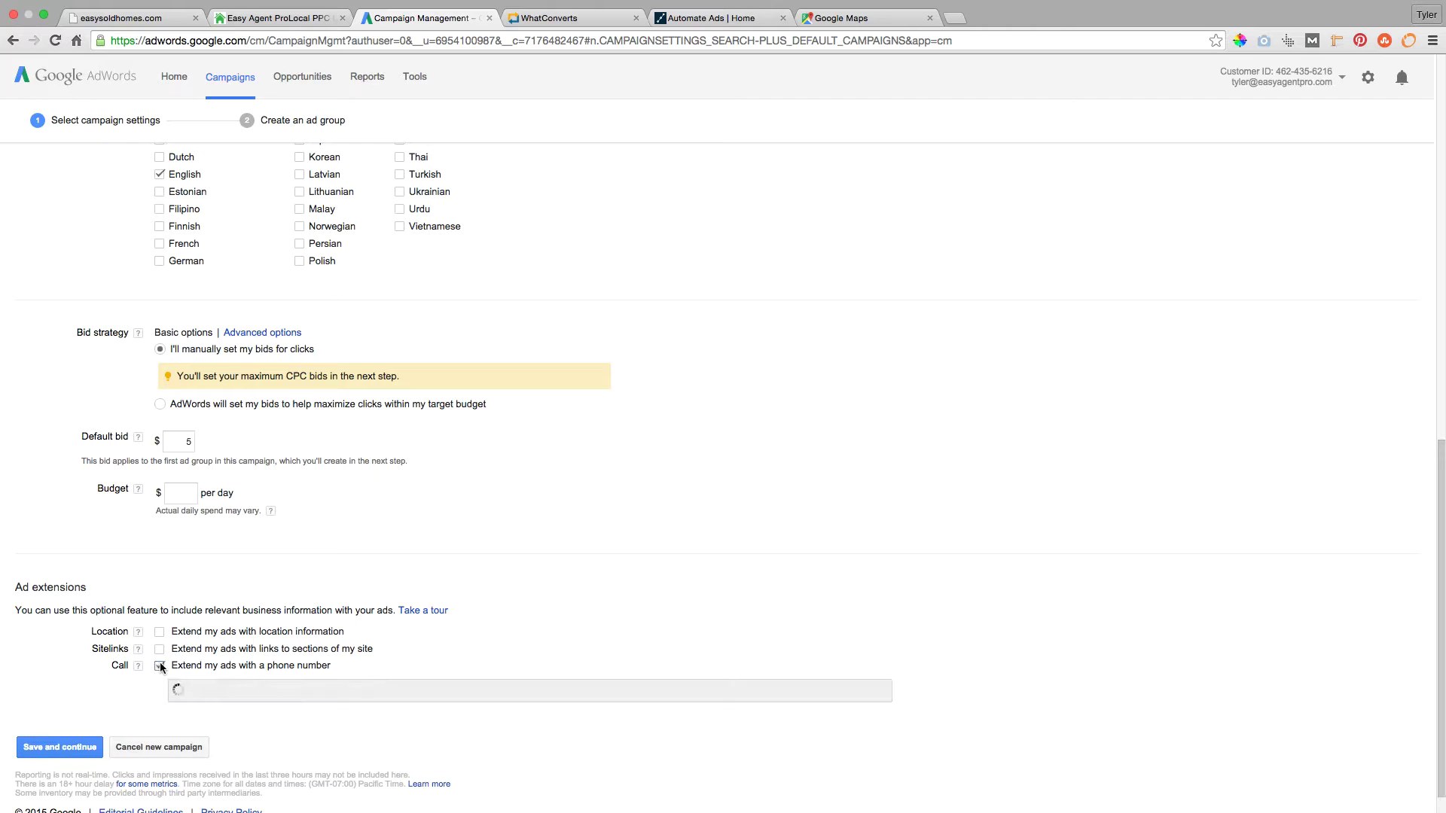
pyautogui.scroll(-2, 309, 640)
pyautogui.scroll(-1, 309, 641)
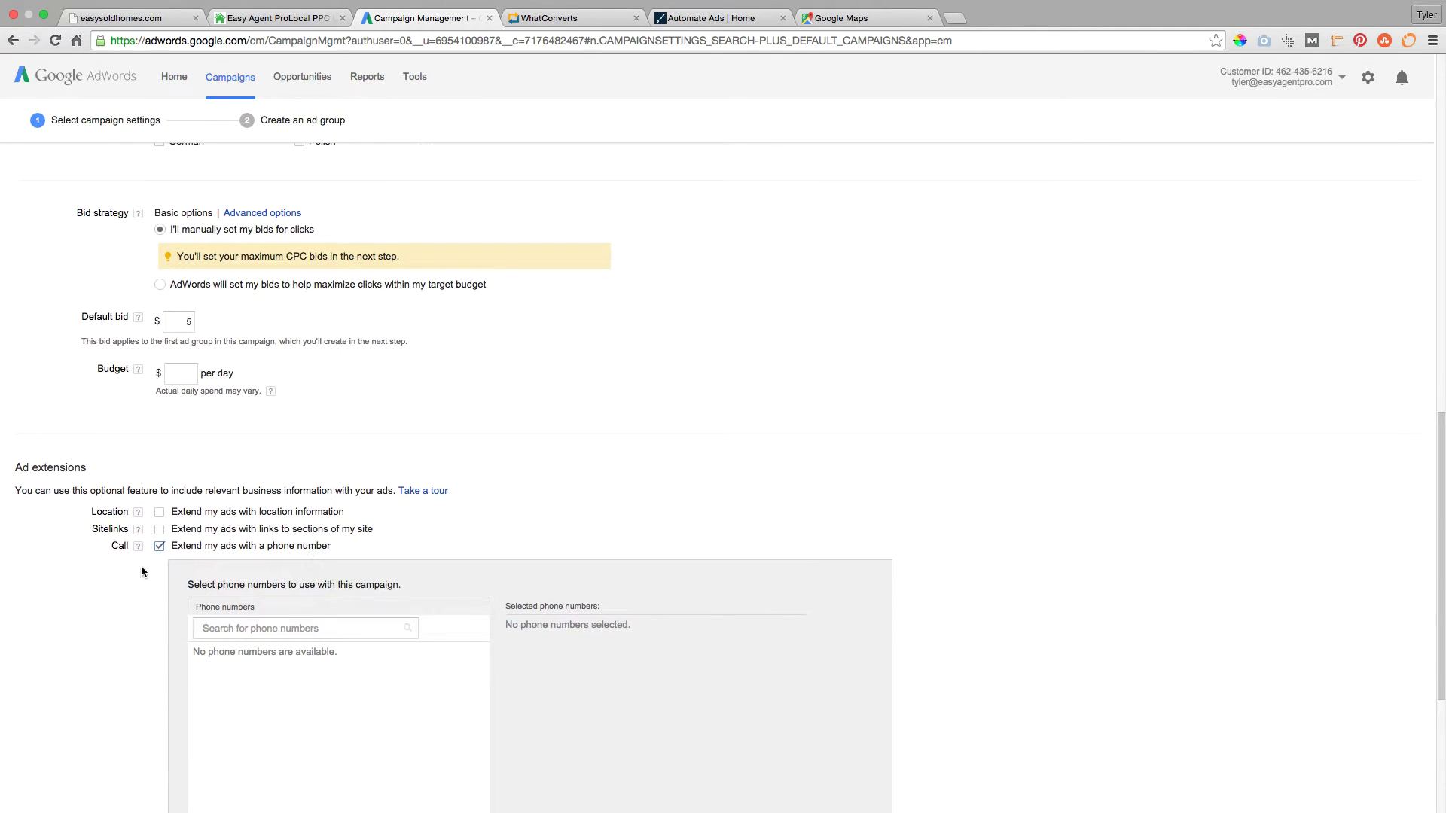
pyautogui.click(161, 548)
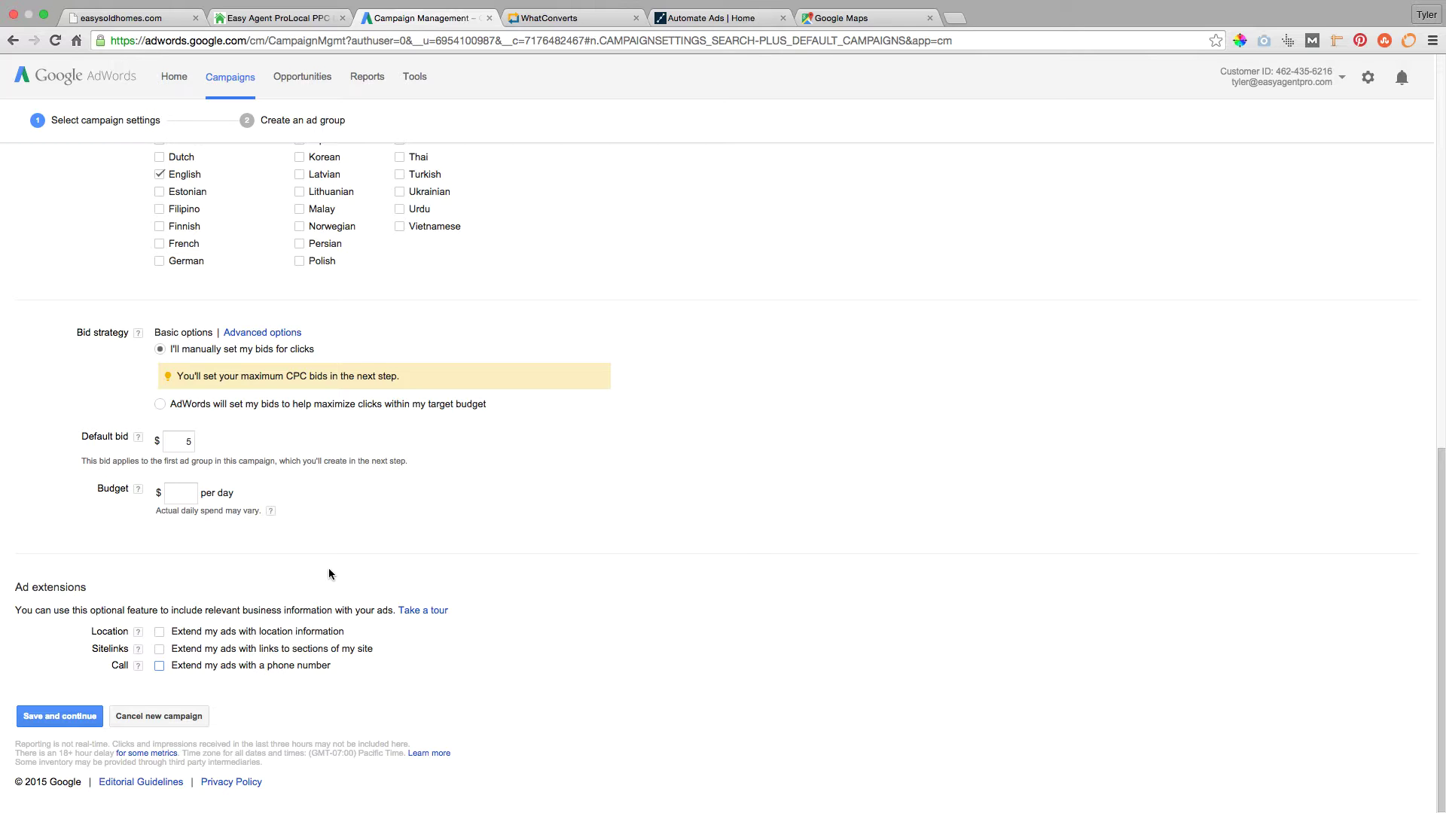
# On Easy Sold Homes, search a suggested address starting '352' with a test e-mail address
pyautogui.click(137, 19)
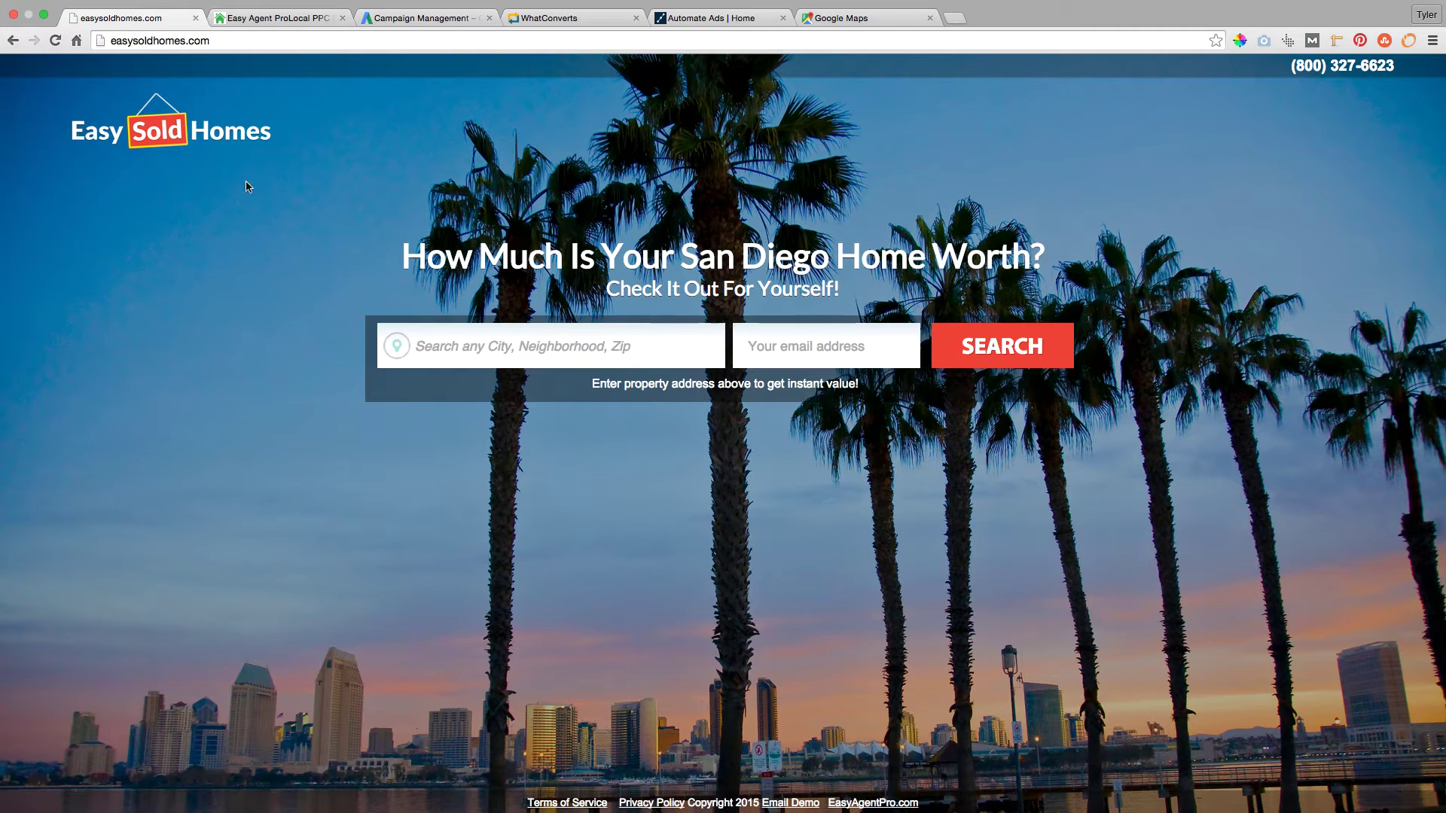
pyautogui.click(487, 363)
pyautogui.write('352')
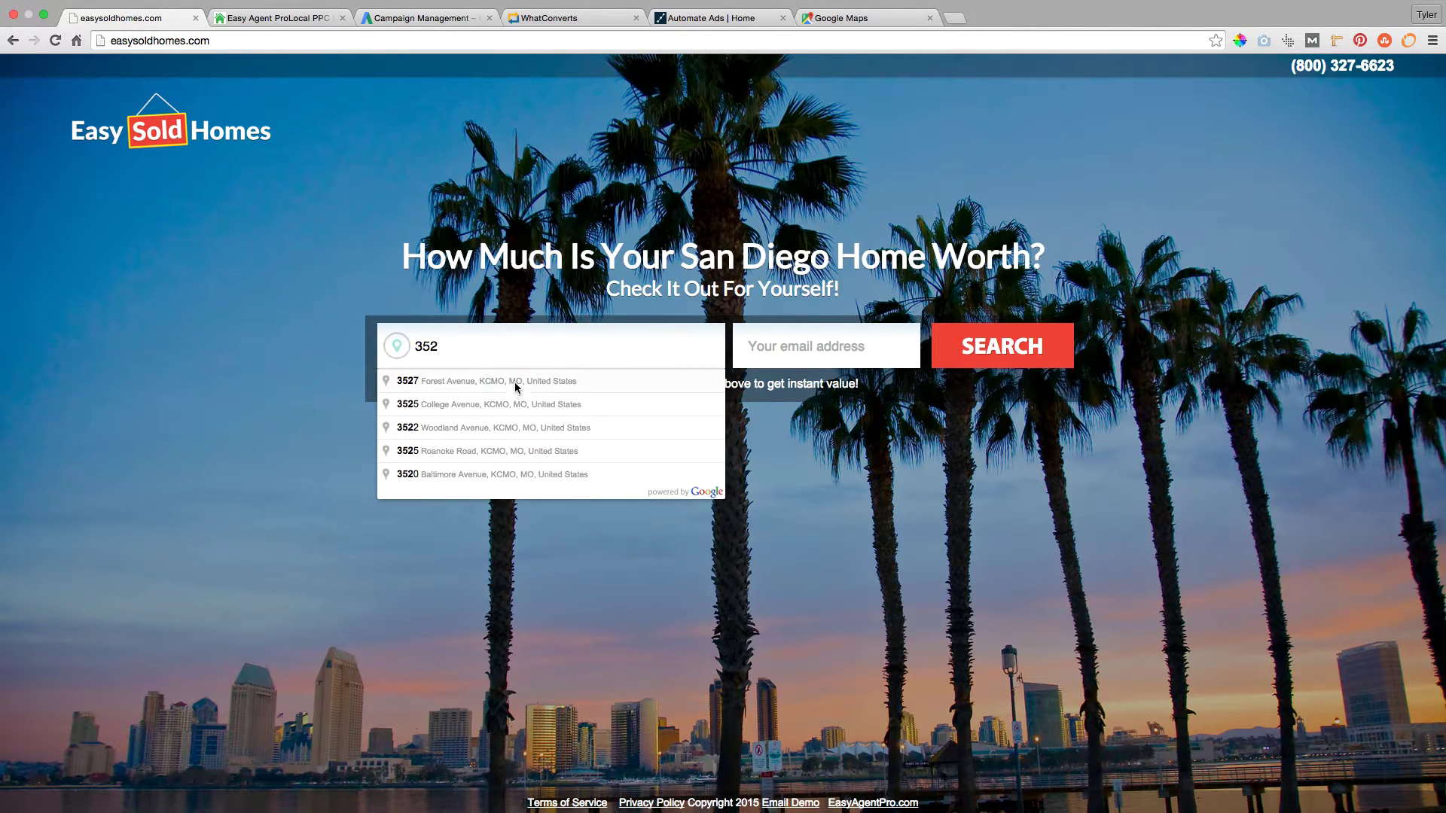
pyautogui.click(571, 309)
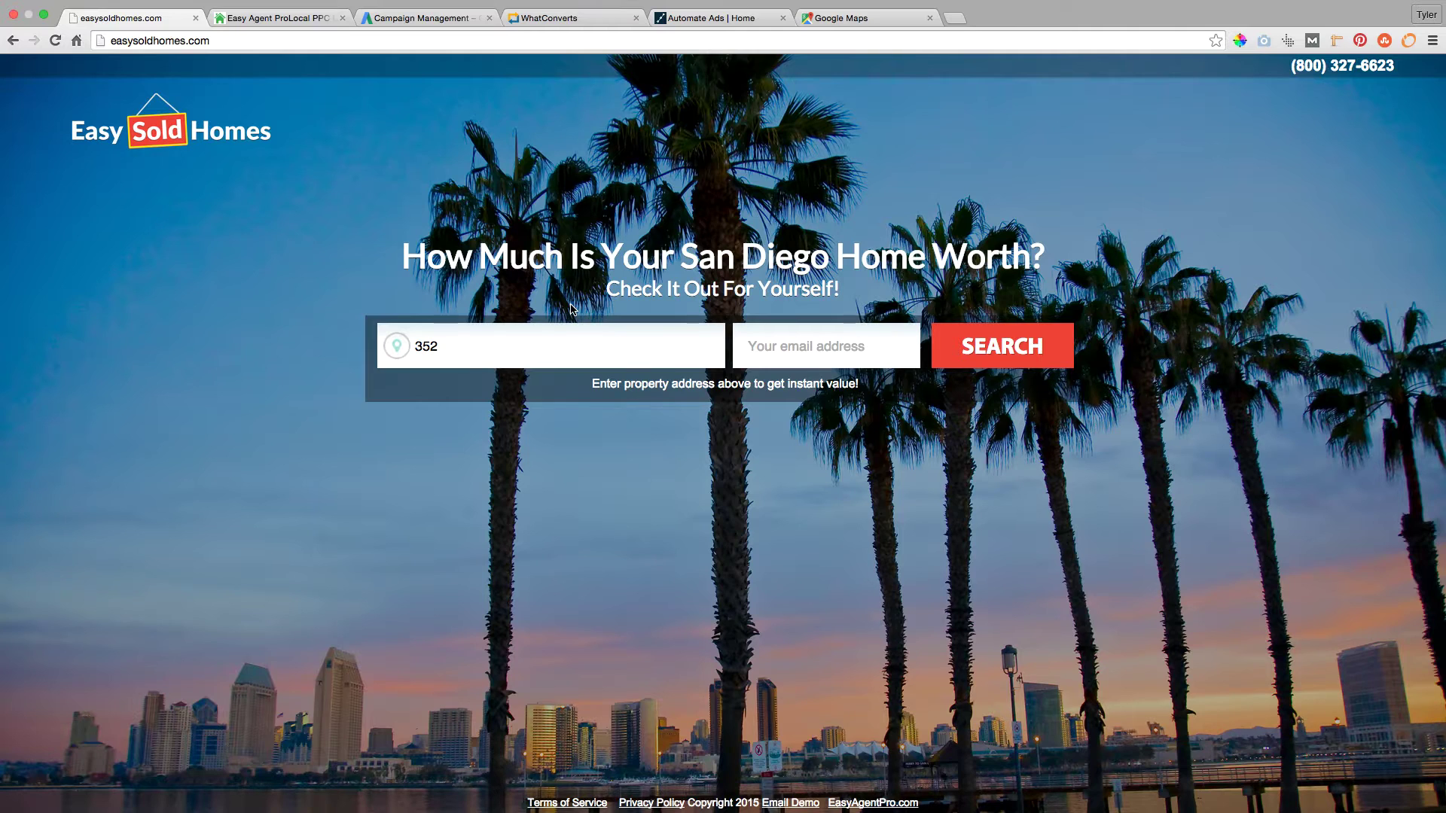
pyautogui.write('5')
pyautogui.click(511, 456)
pyautogui.click(799, 364)
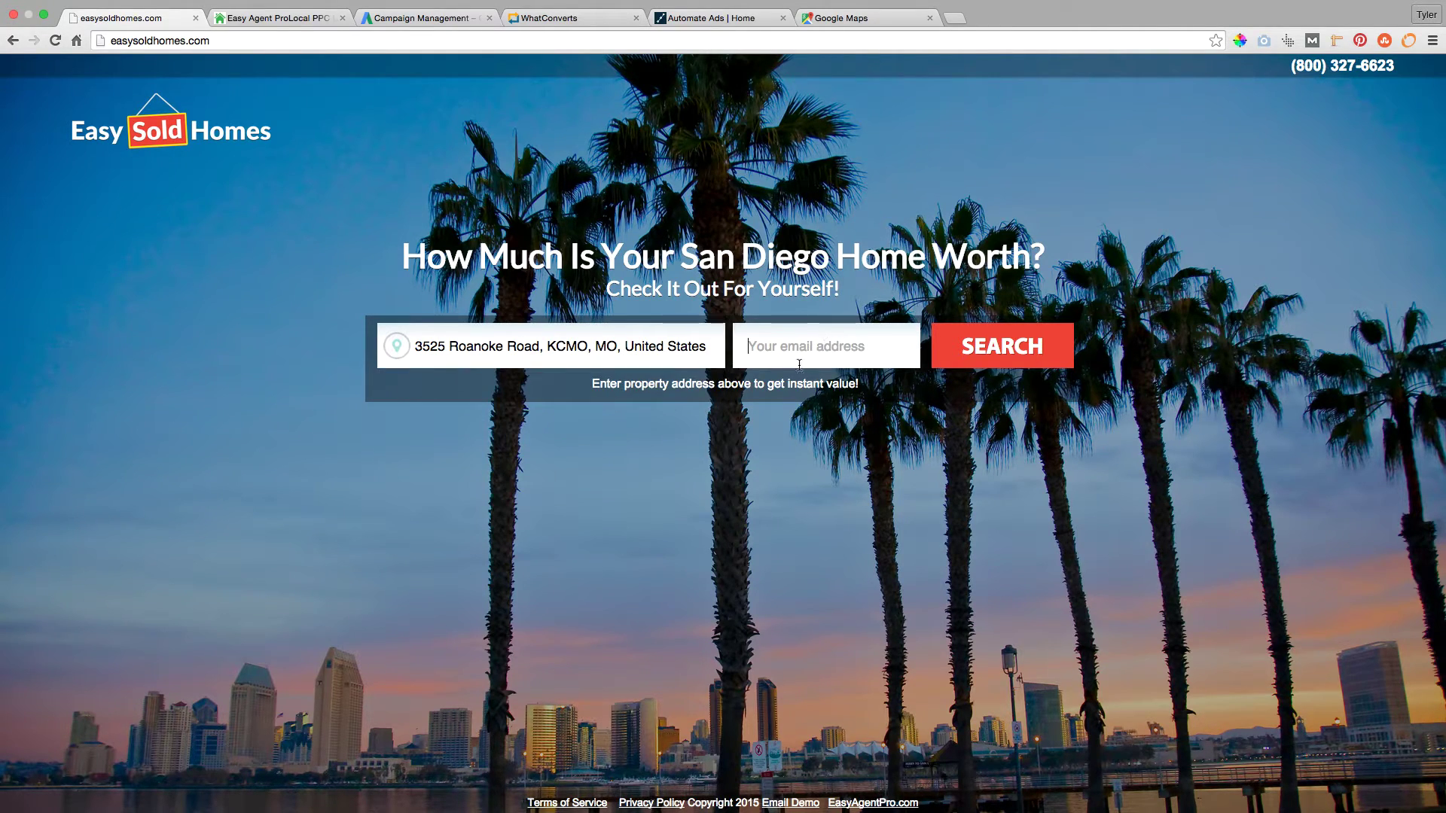
pyautogui.write('adsf@gmail.com')
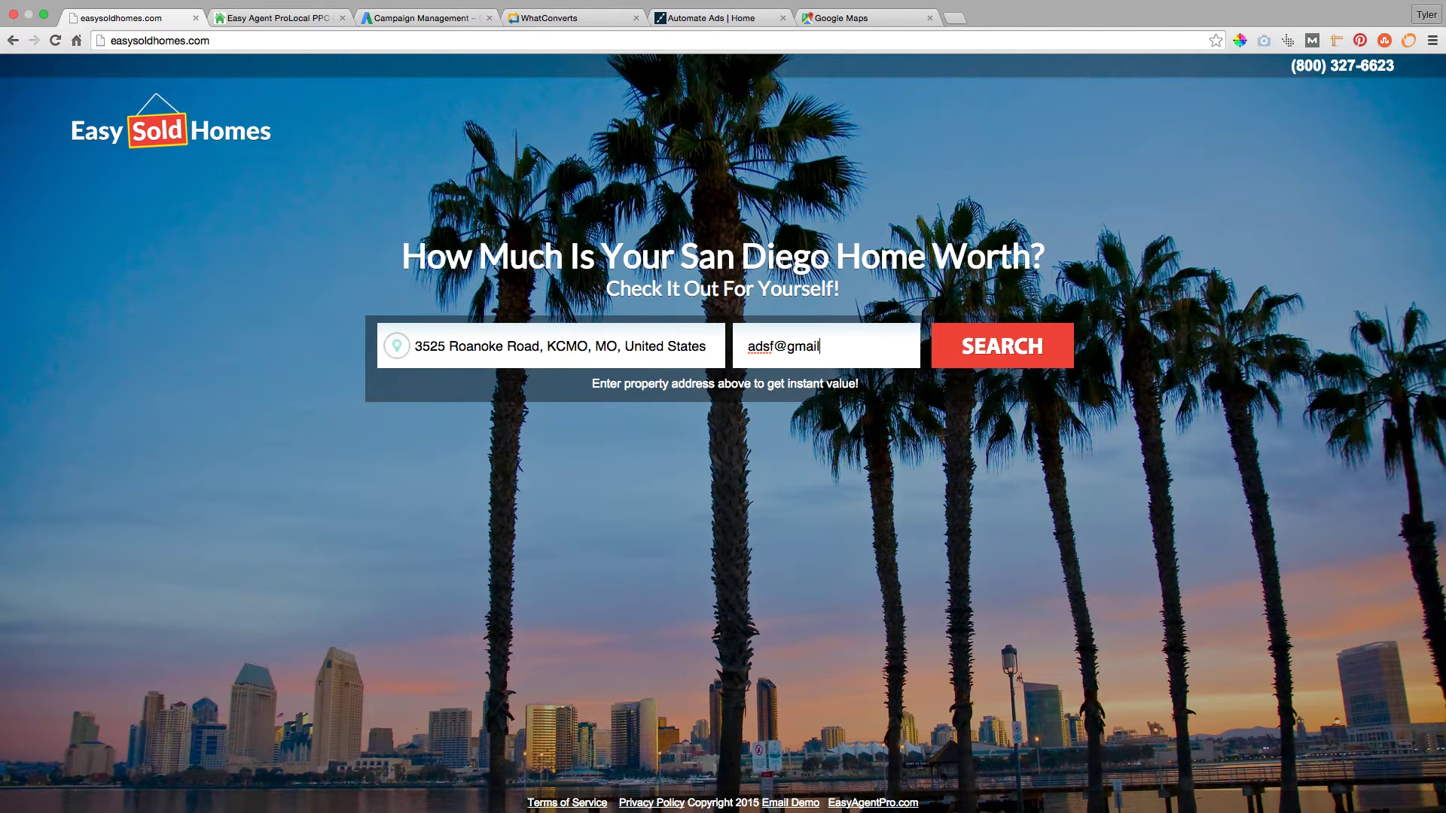
pyautogui.click(978, 381)
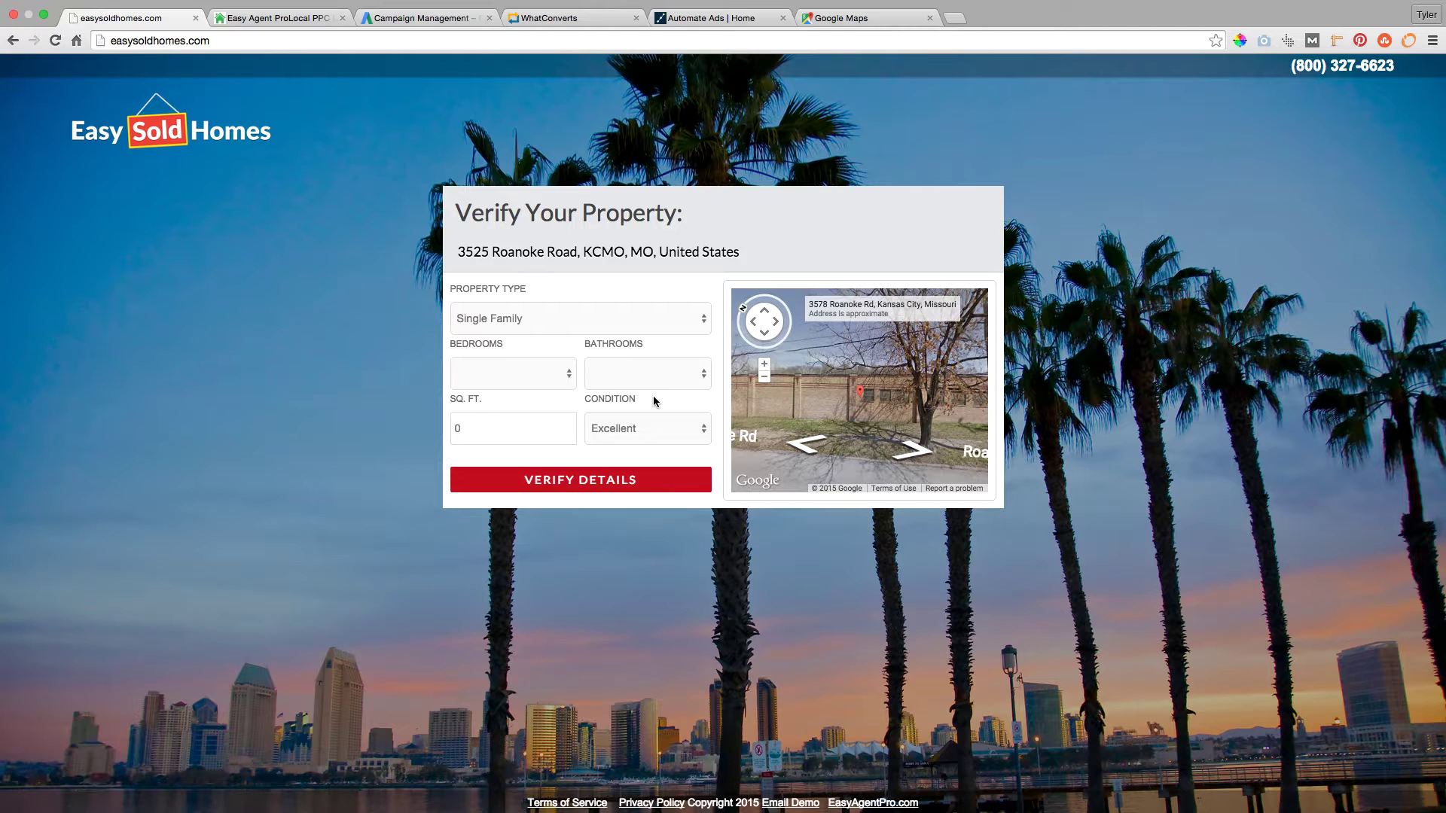
# Enter a $15 daily budget in the campaign settings and save them
pyautogui.click(455, 23)
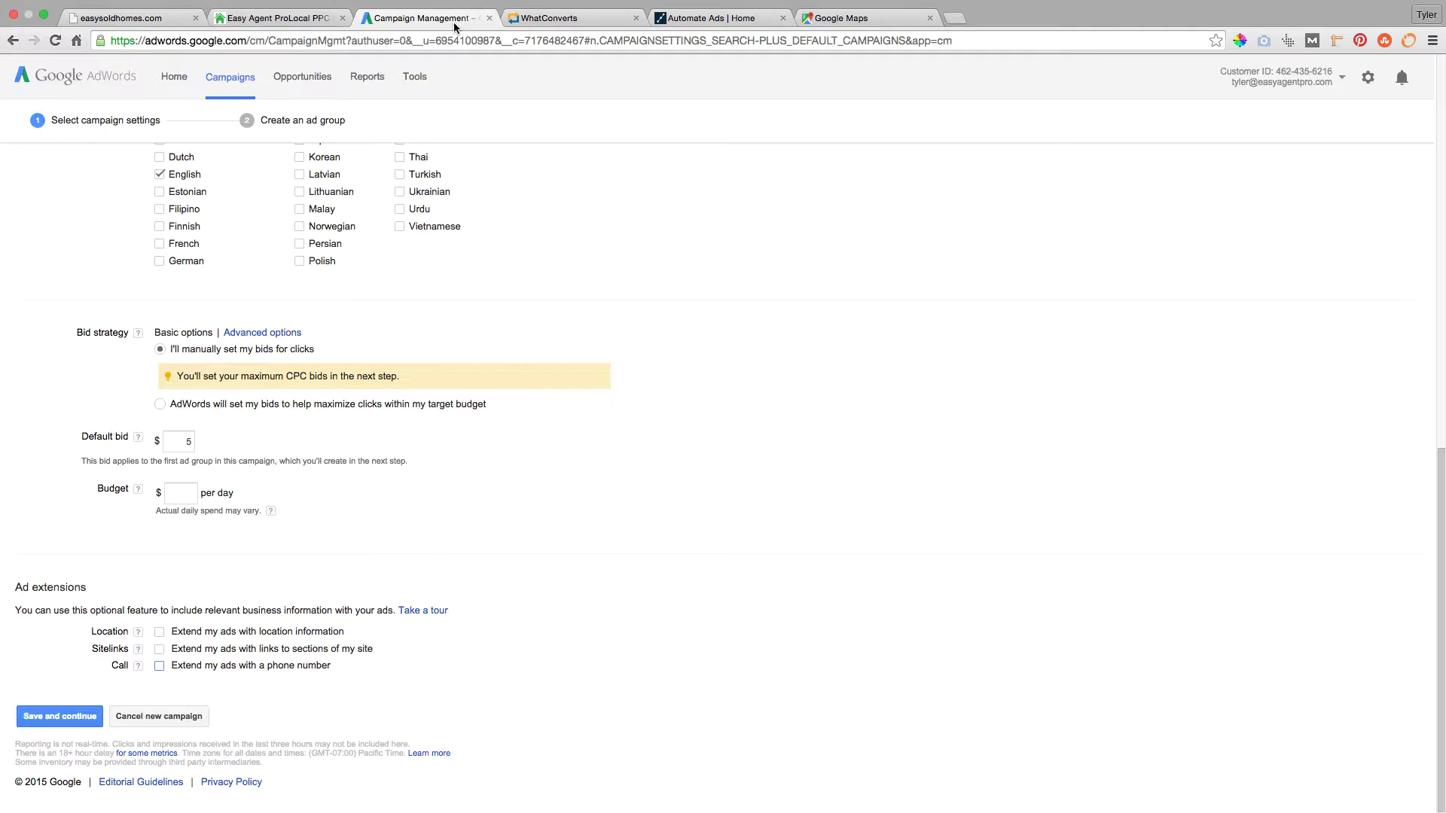
pyautogui.click(80, 717)
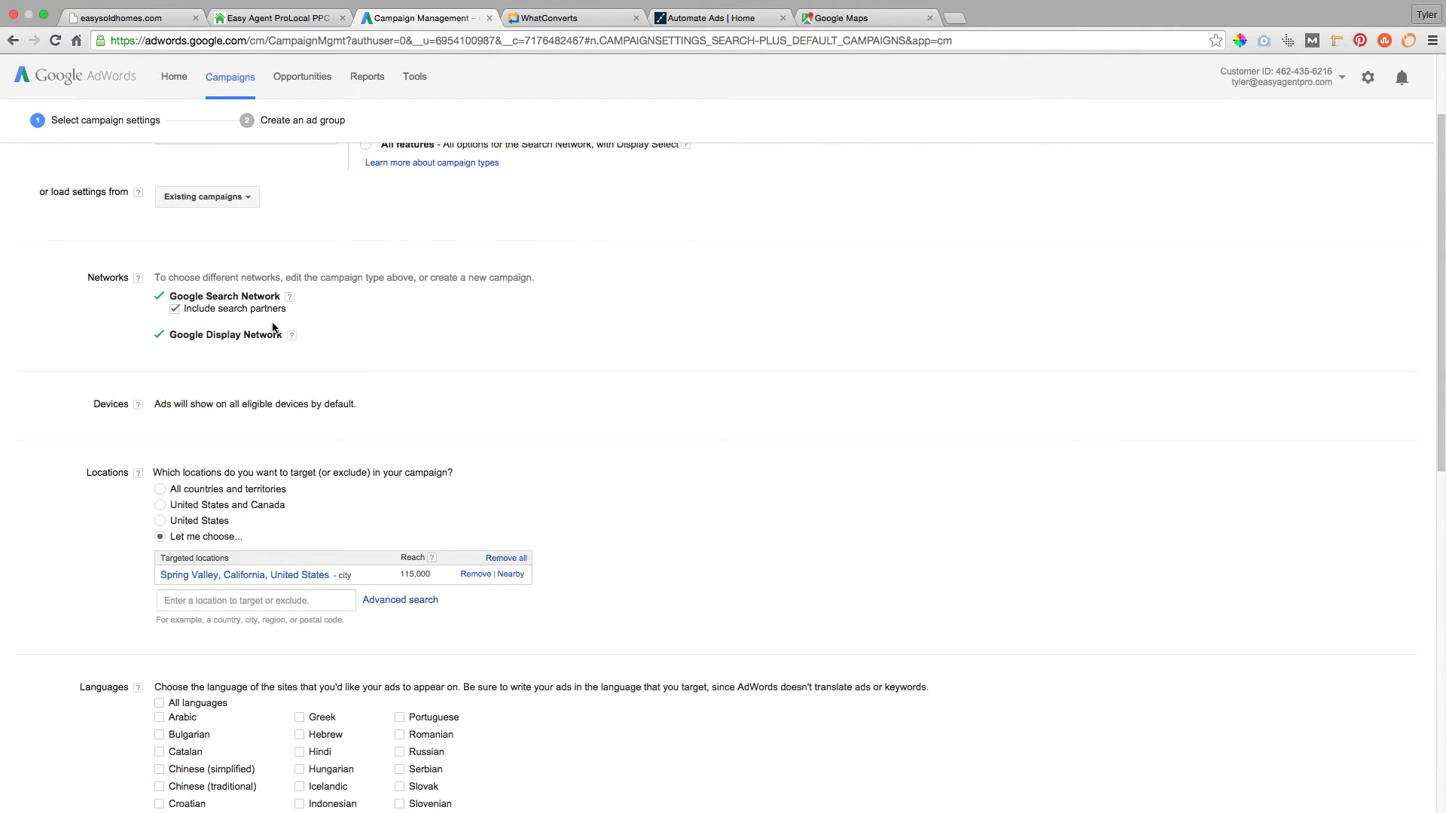
pyautogui.scroll(3, 314, 389)
pyautogui.scroll(-12, 314, 386)
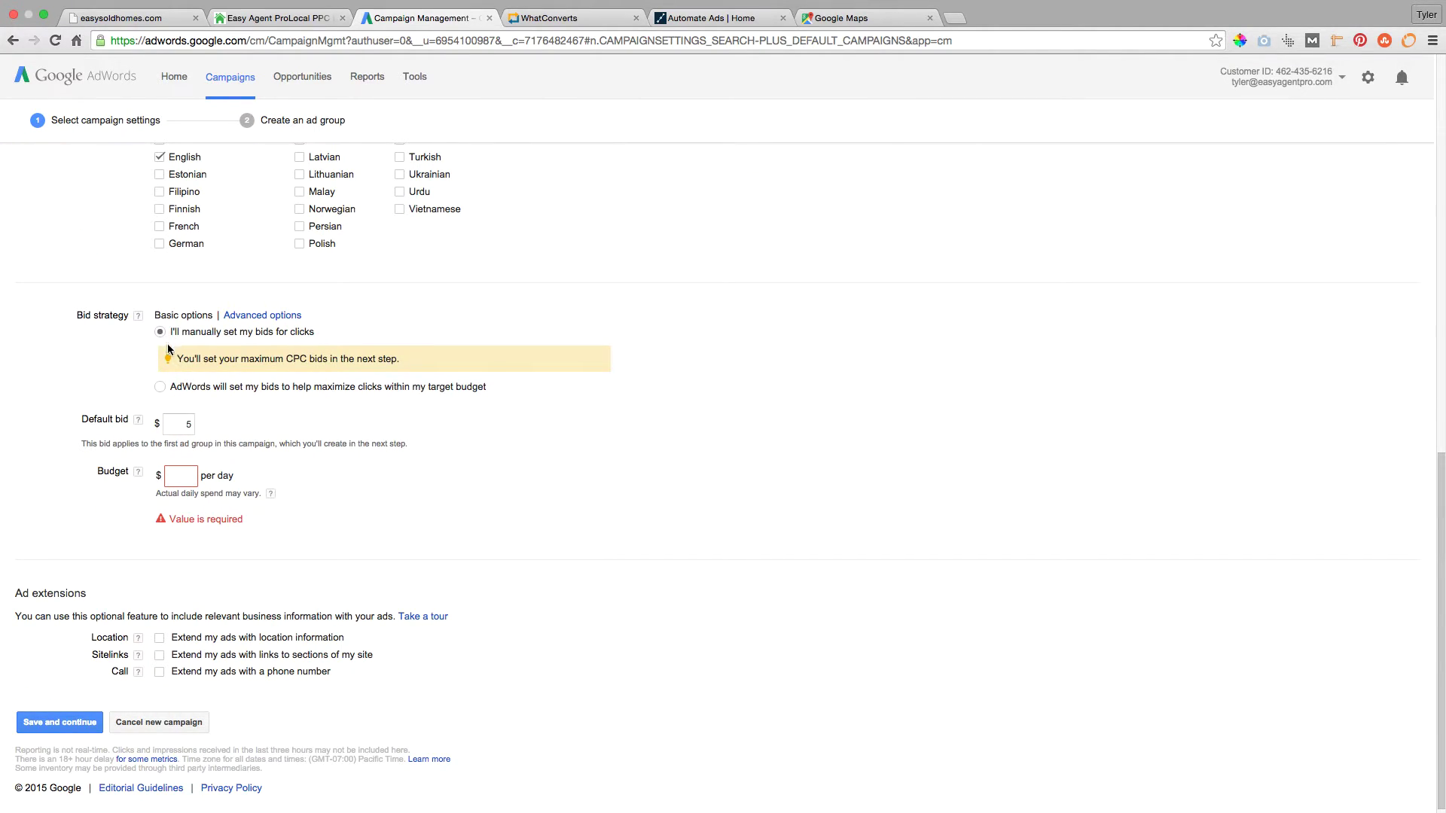
pyautogui.write('5')
pyautogui.click(76, 723)
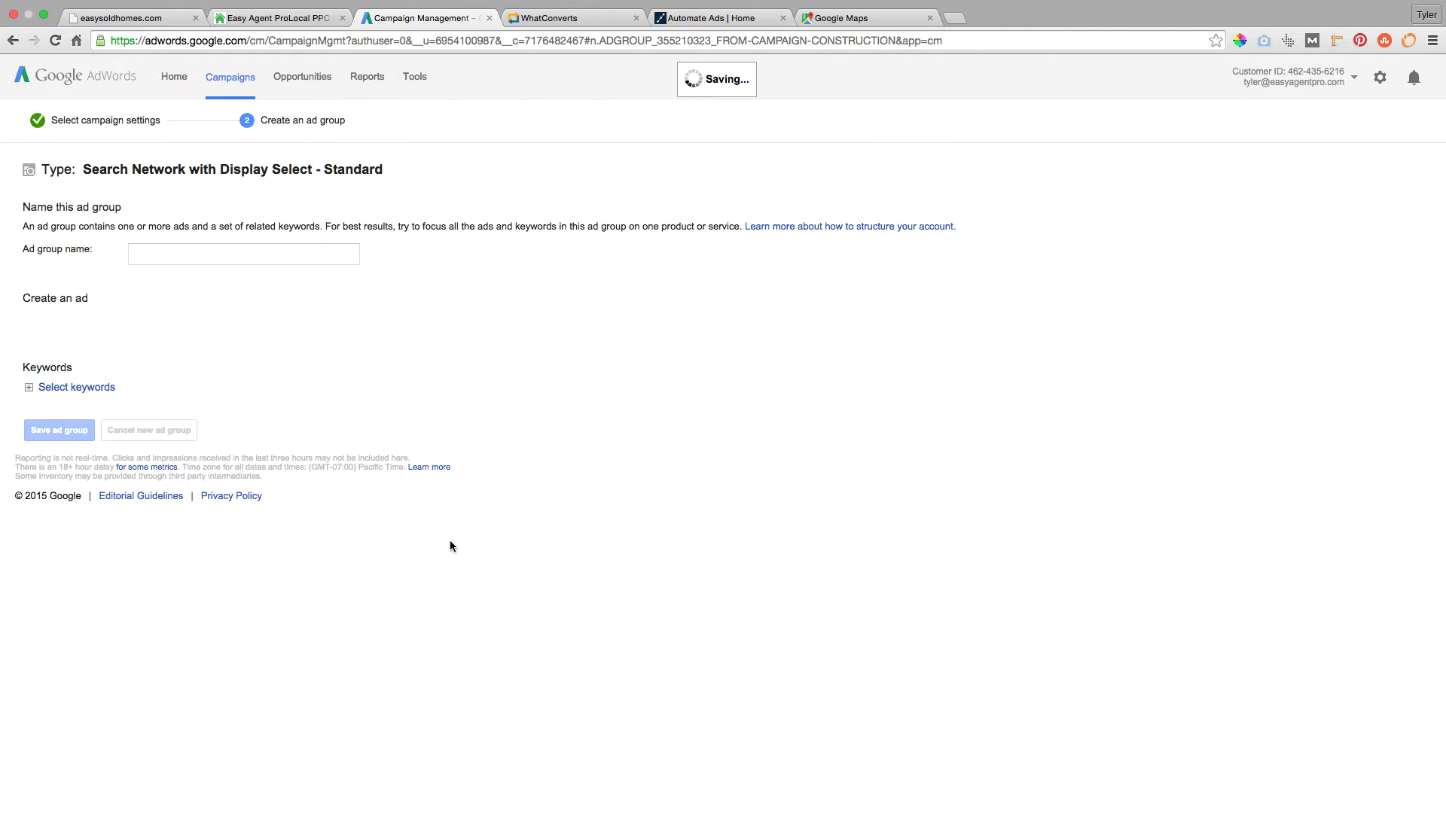
# Name the new ad group SELL KW and move to the ad's headline
pyautogui.click(262, 257)
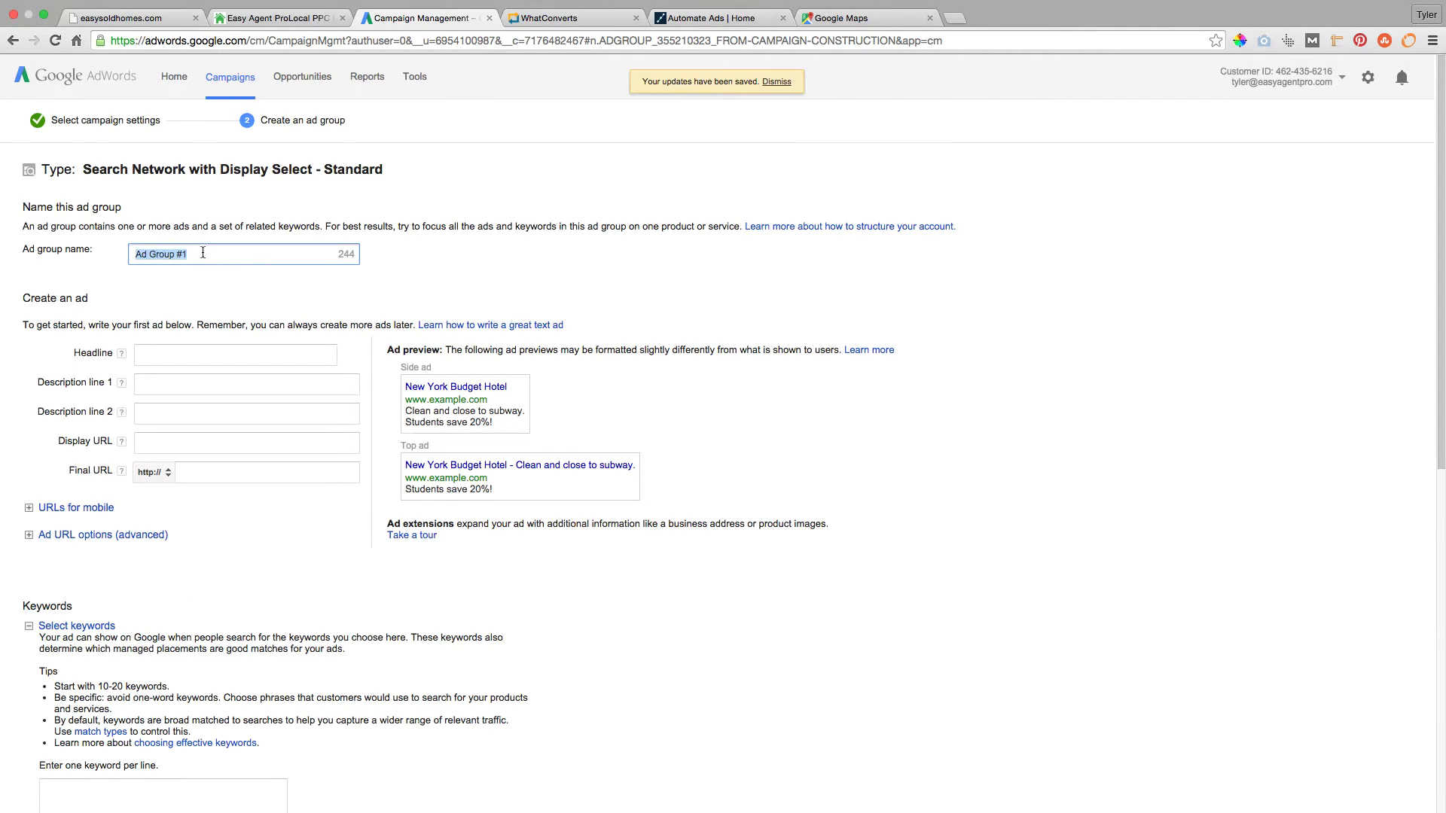
pyautogui.write('SELL KW')
pyautogui.click(451, 325)
pyautogui.hotkey('ctrl', 'shift', 'Tab')
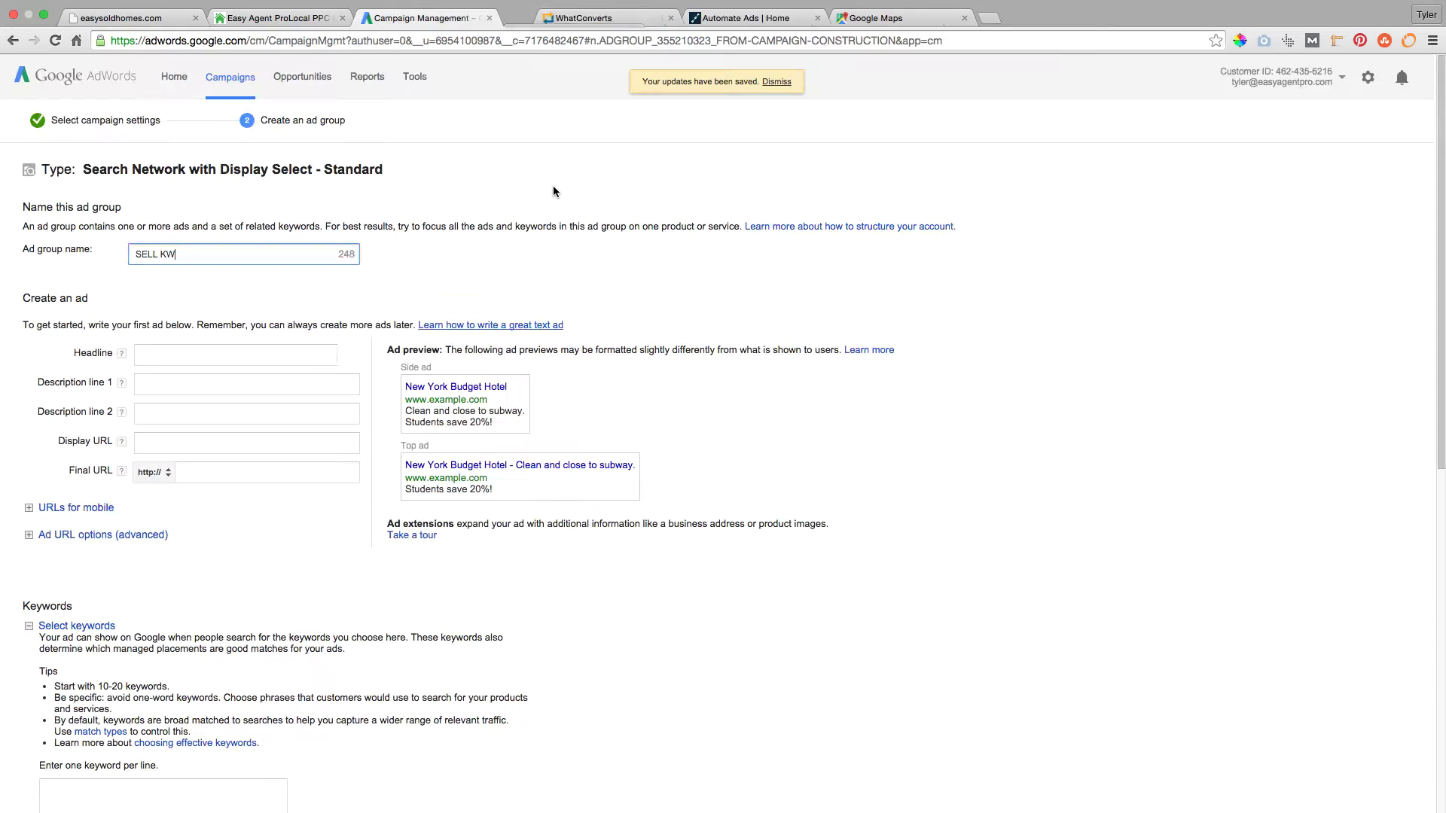
pyautogui.scroll(-2, 226, 332)
pyautogui.click(151, 284)
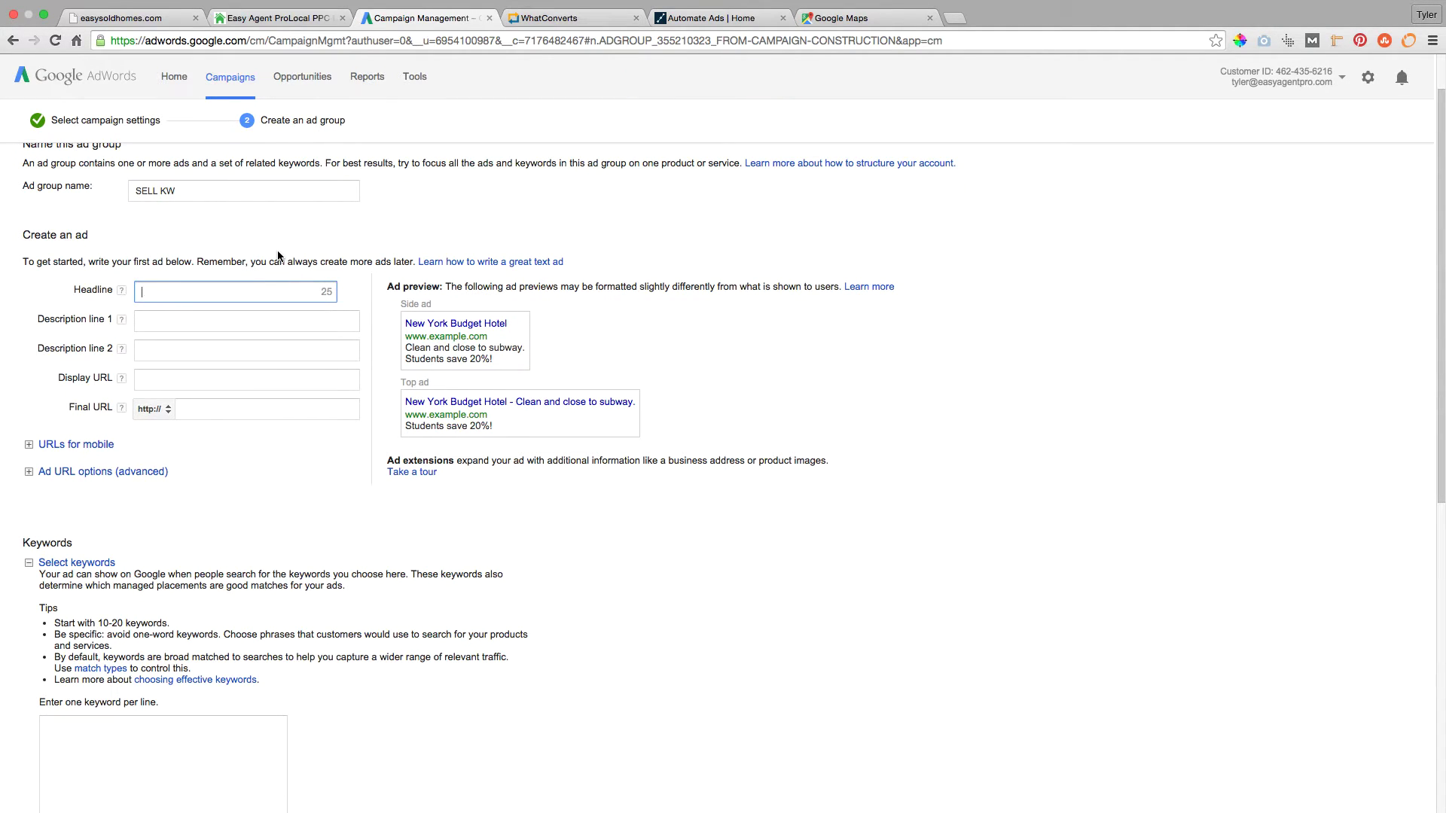
# Load spyfu.com in a new browser tab
pyautogui.hotkey('ctrl', 't')
pyautogui.write('s')
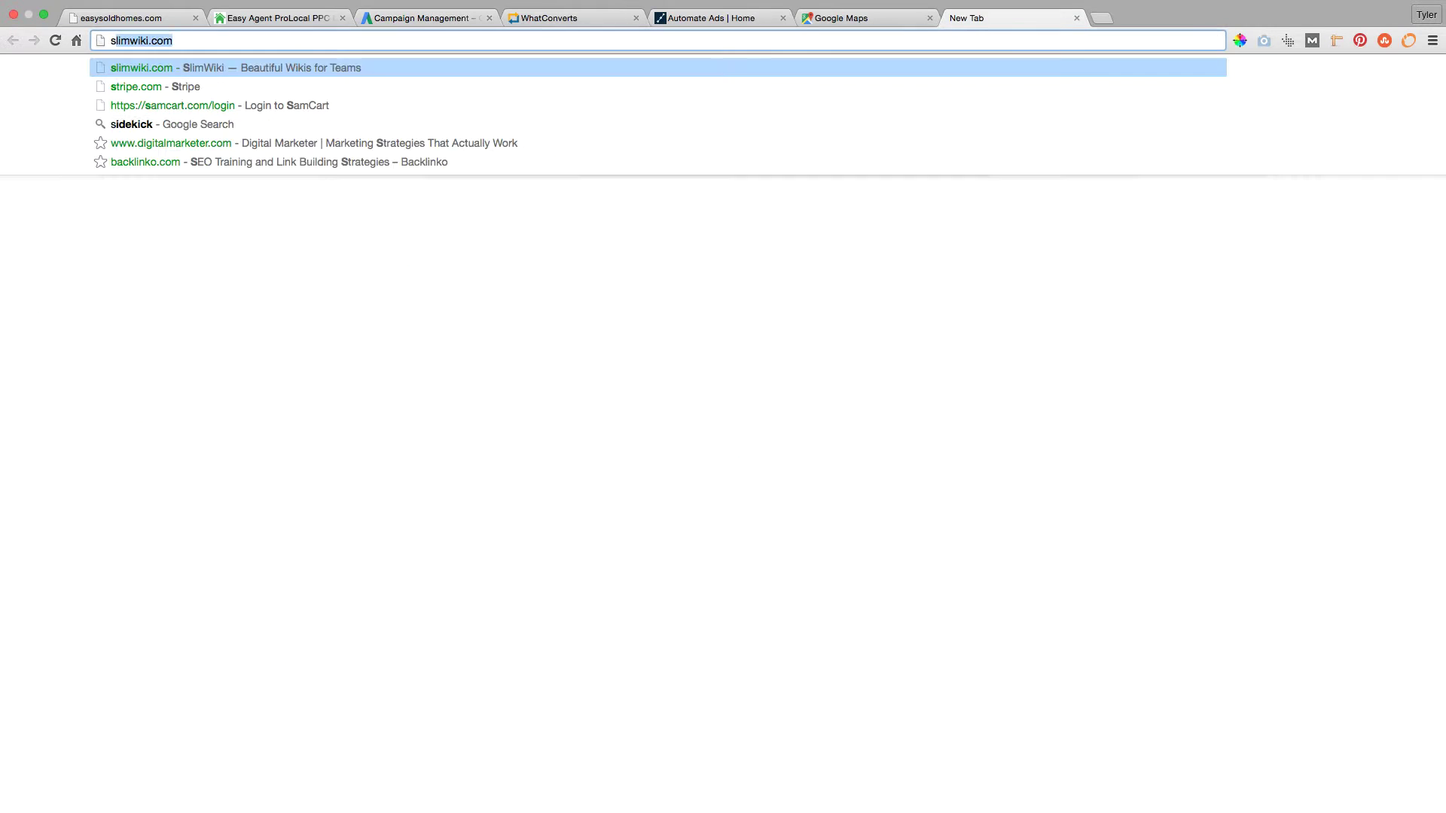
pyautogui.write('pyfu.com')
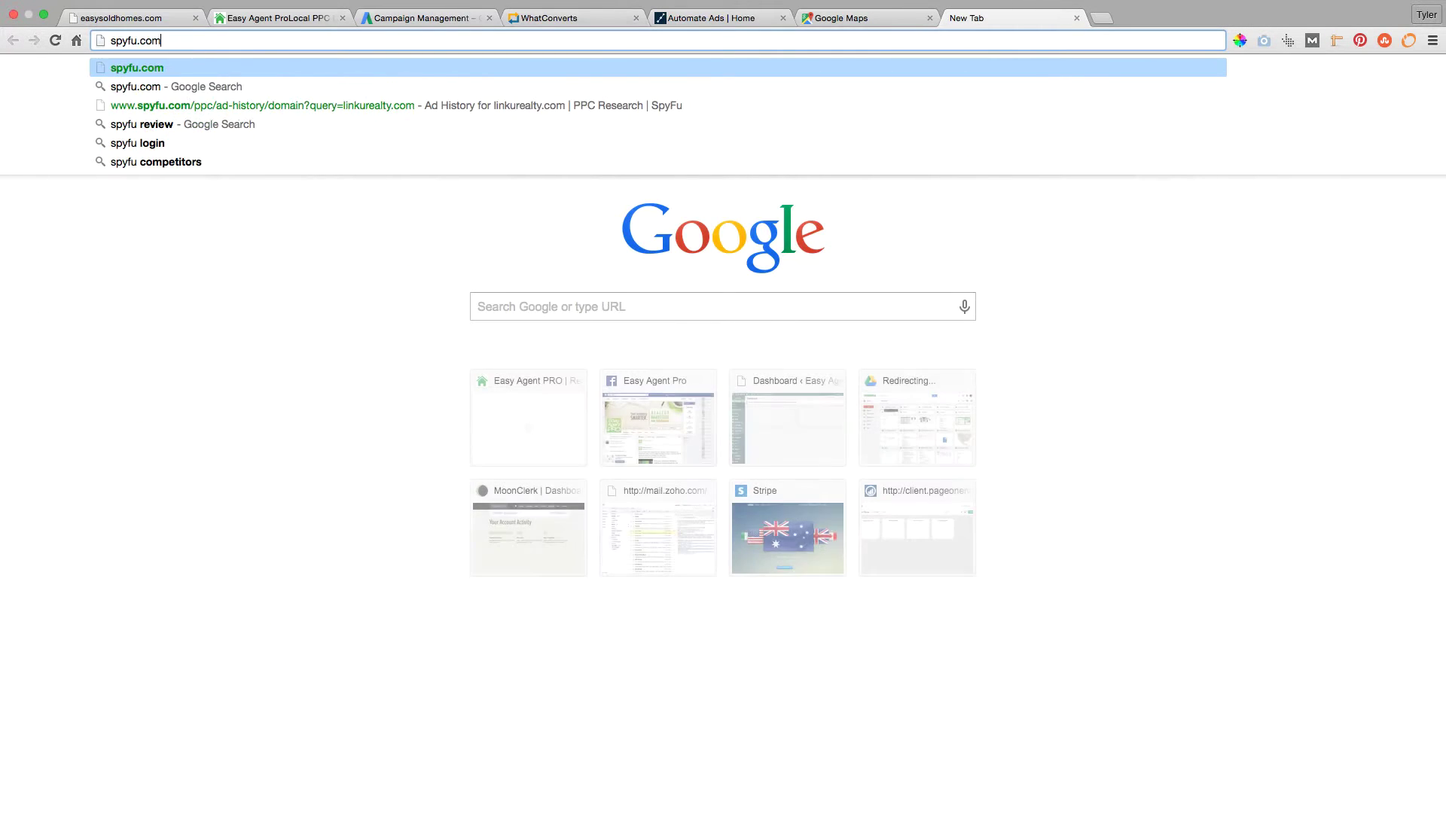
pyautogui.press('Return')
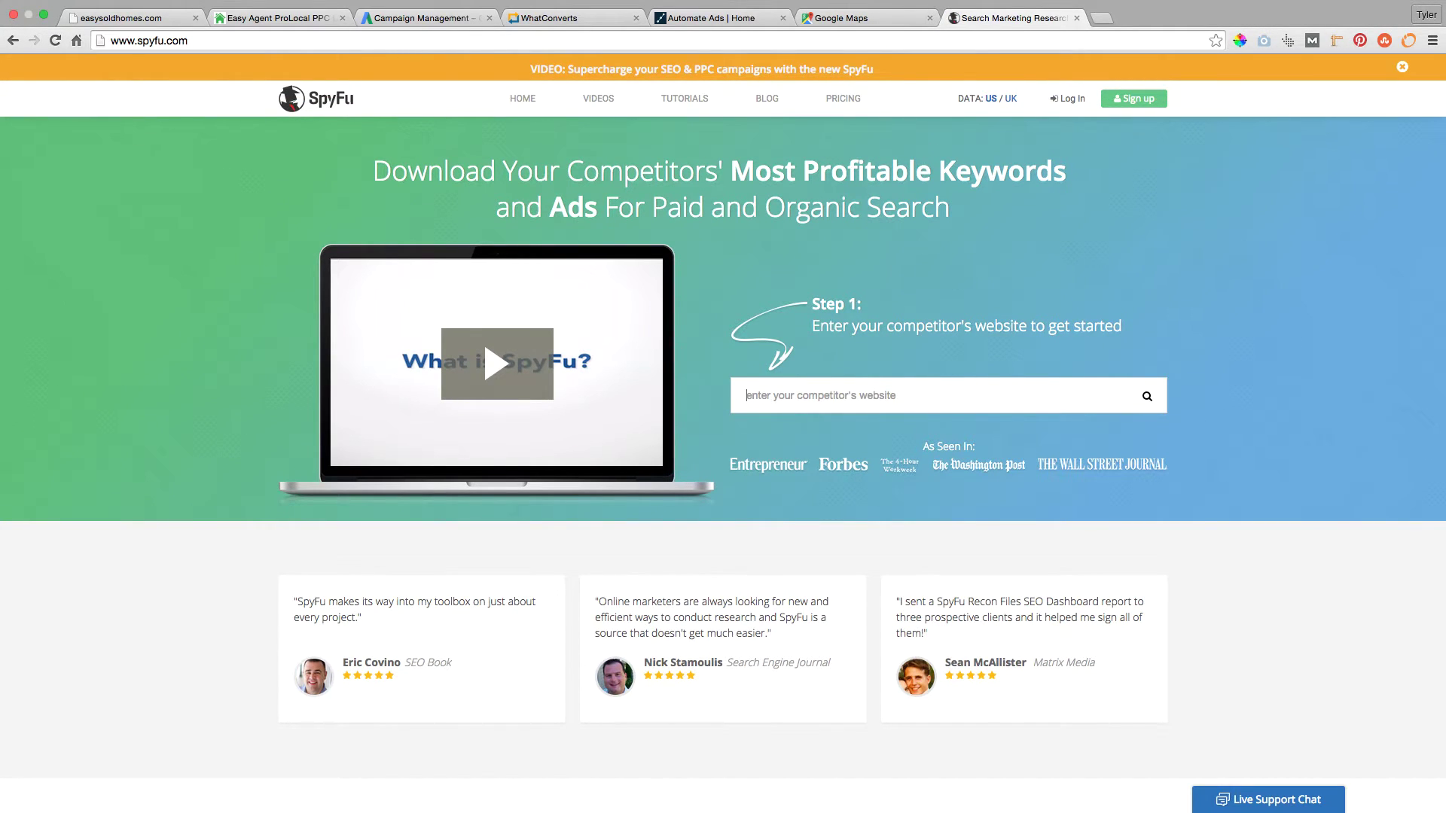
# Load zillow.com in a new tab, then go to trulia.com/sell in that tab
pyautogui.hotkey('ctrl', 't')
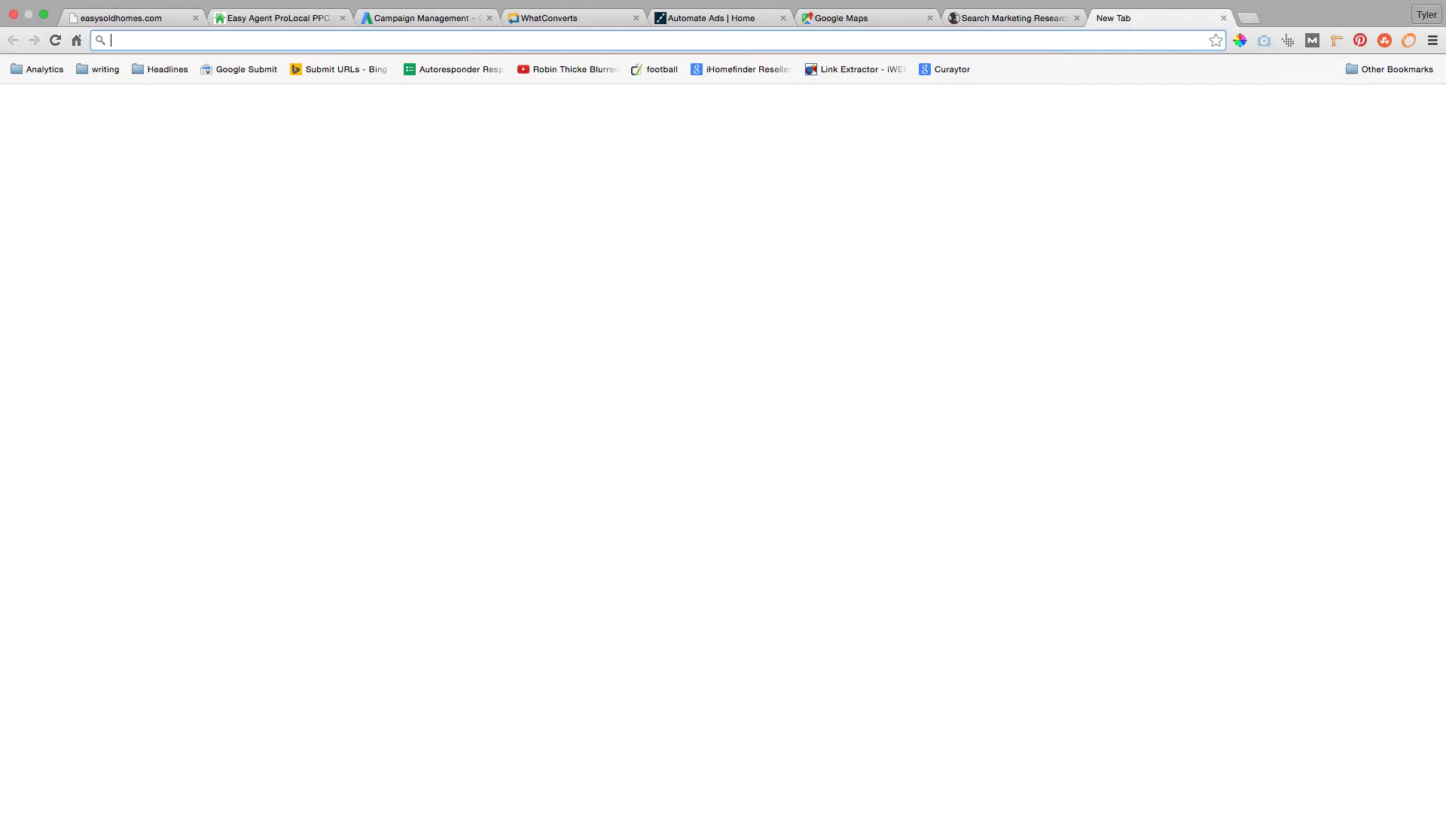
pyautogui.write('zillow.com')
pyautogui.press('Return')
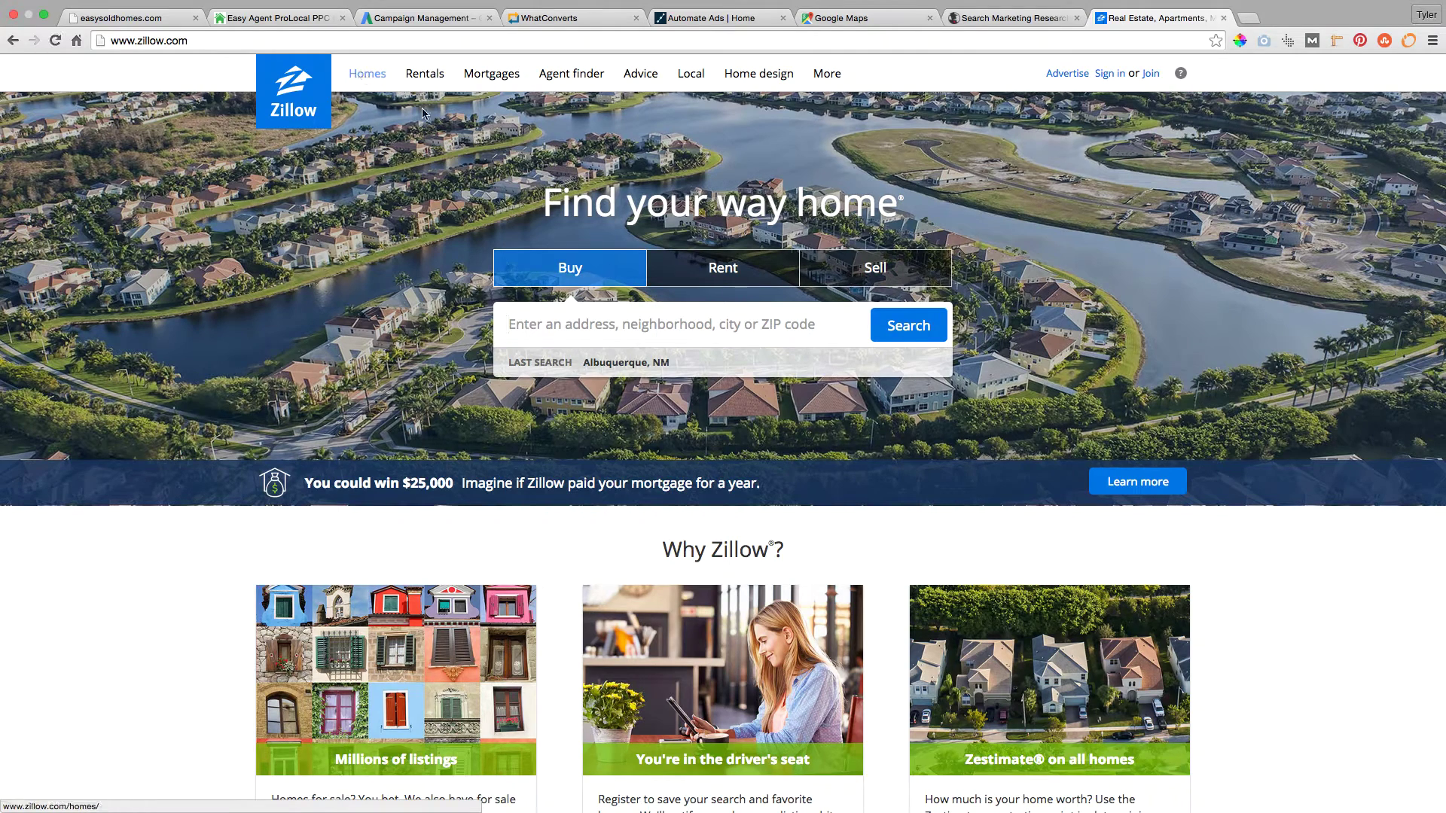
pyautogui.click(727, 45)
pyautogui.write('truli')
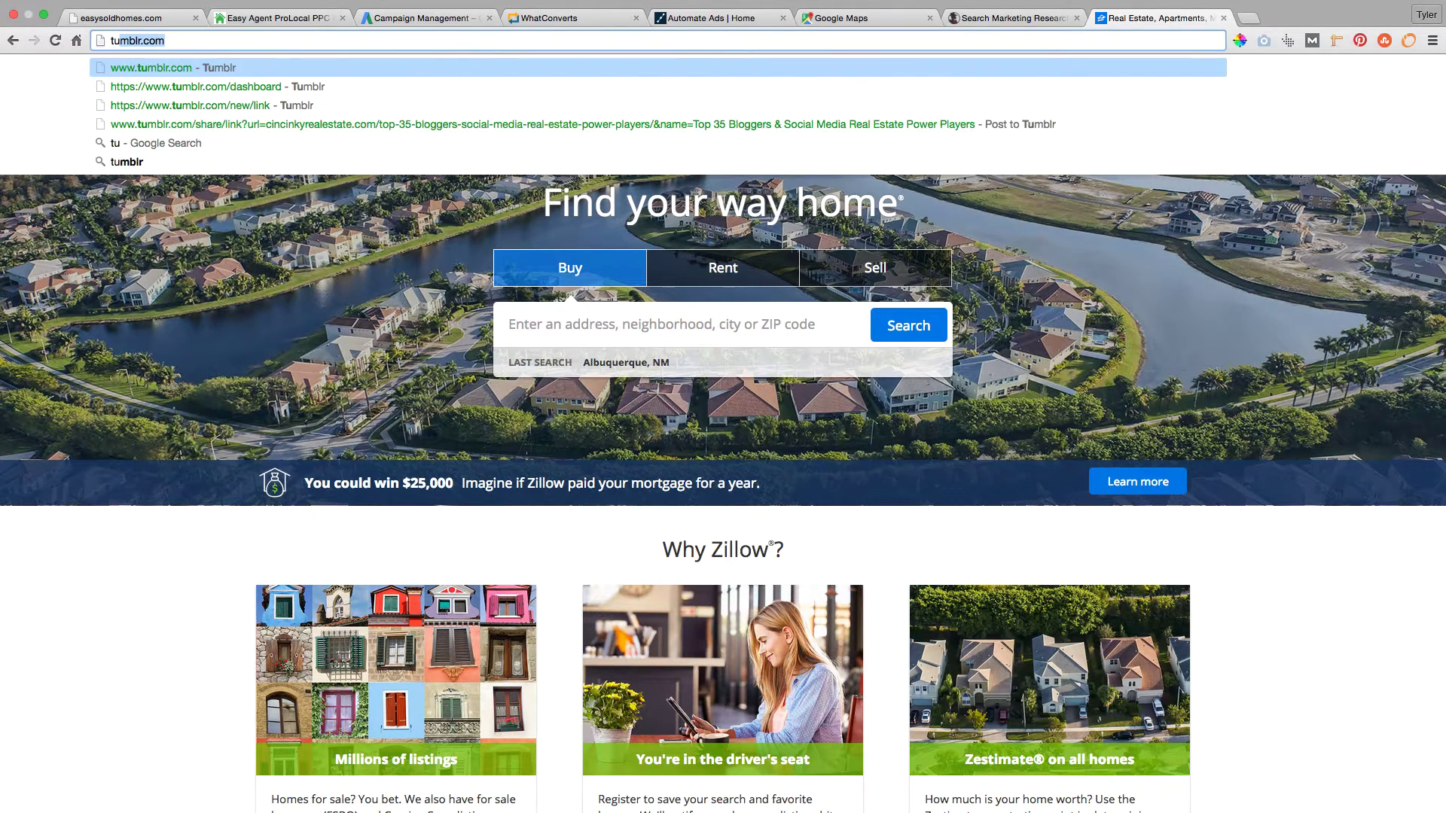
pyautogui.write('a.com/sell')
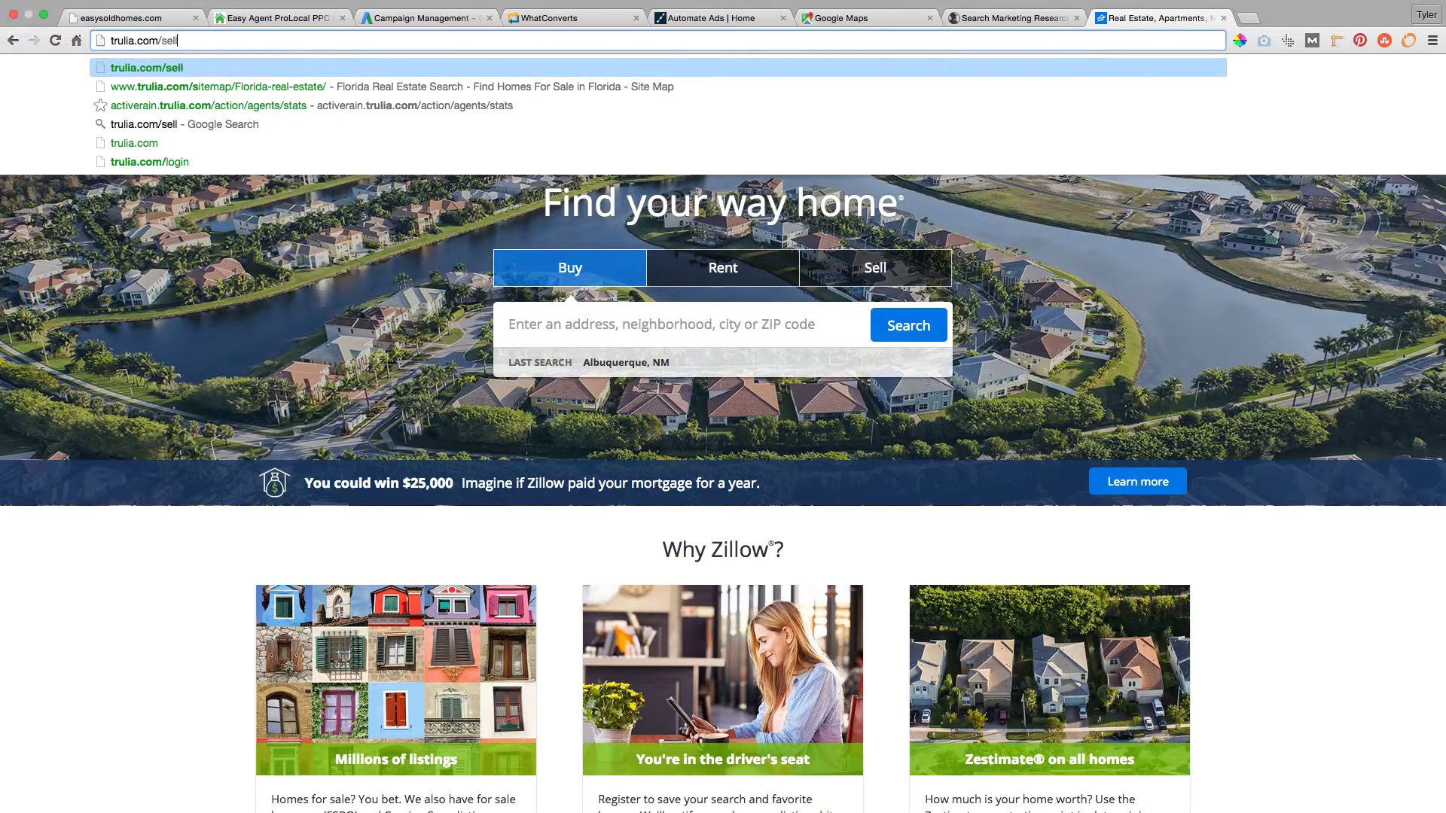
pyautogui.press('Return')
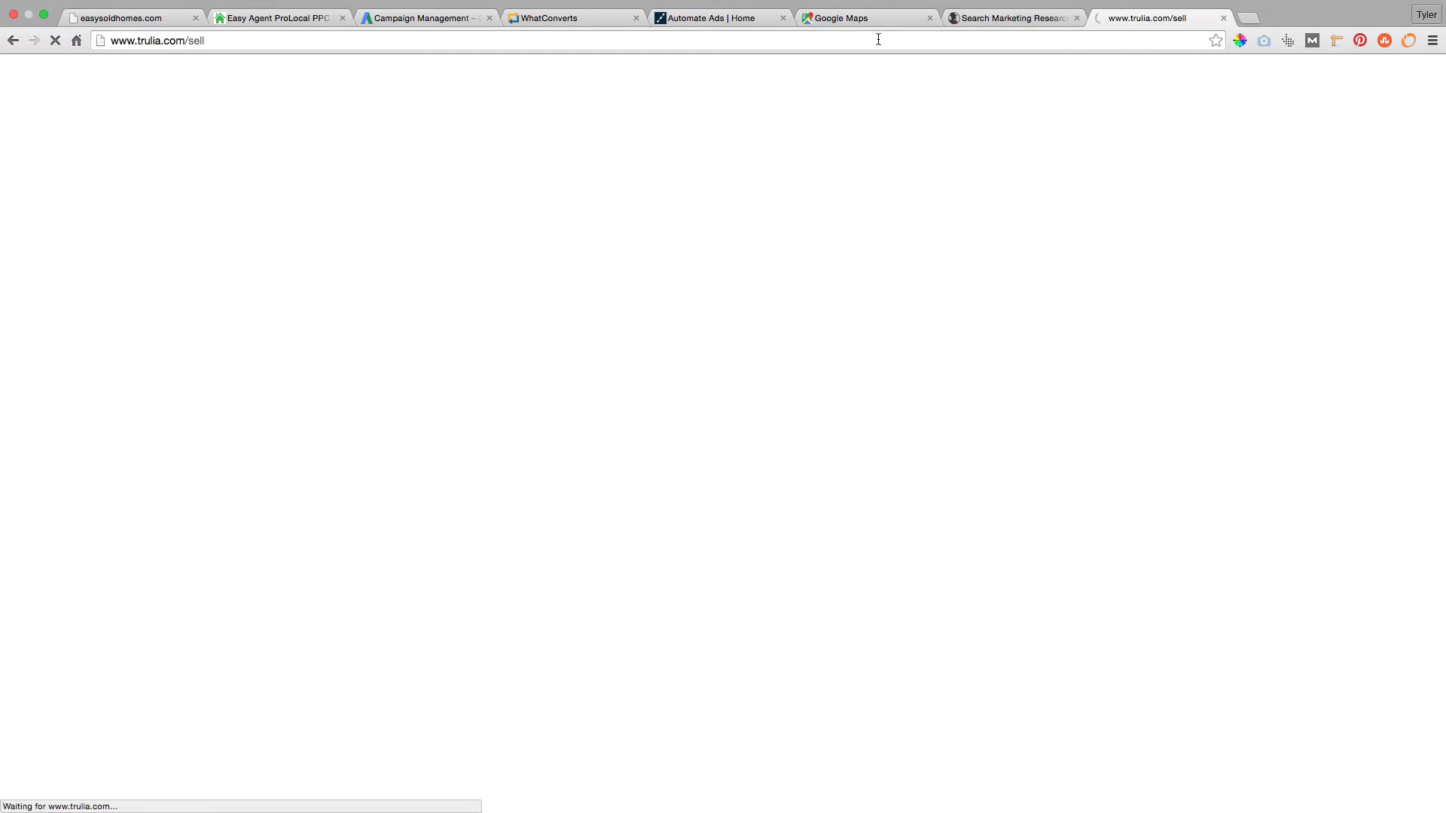
pyautogui.click(875, 40)
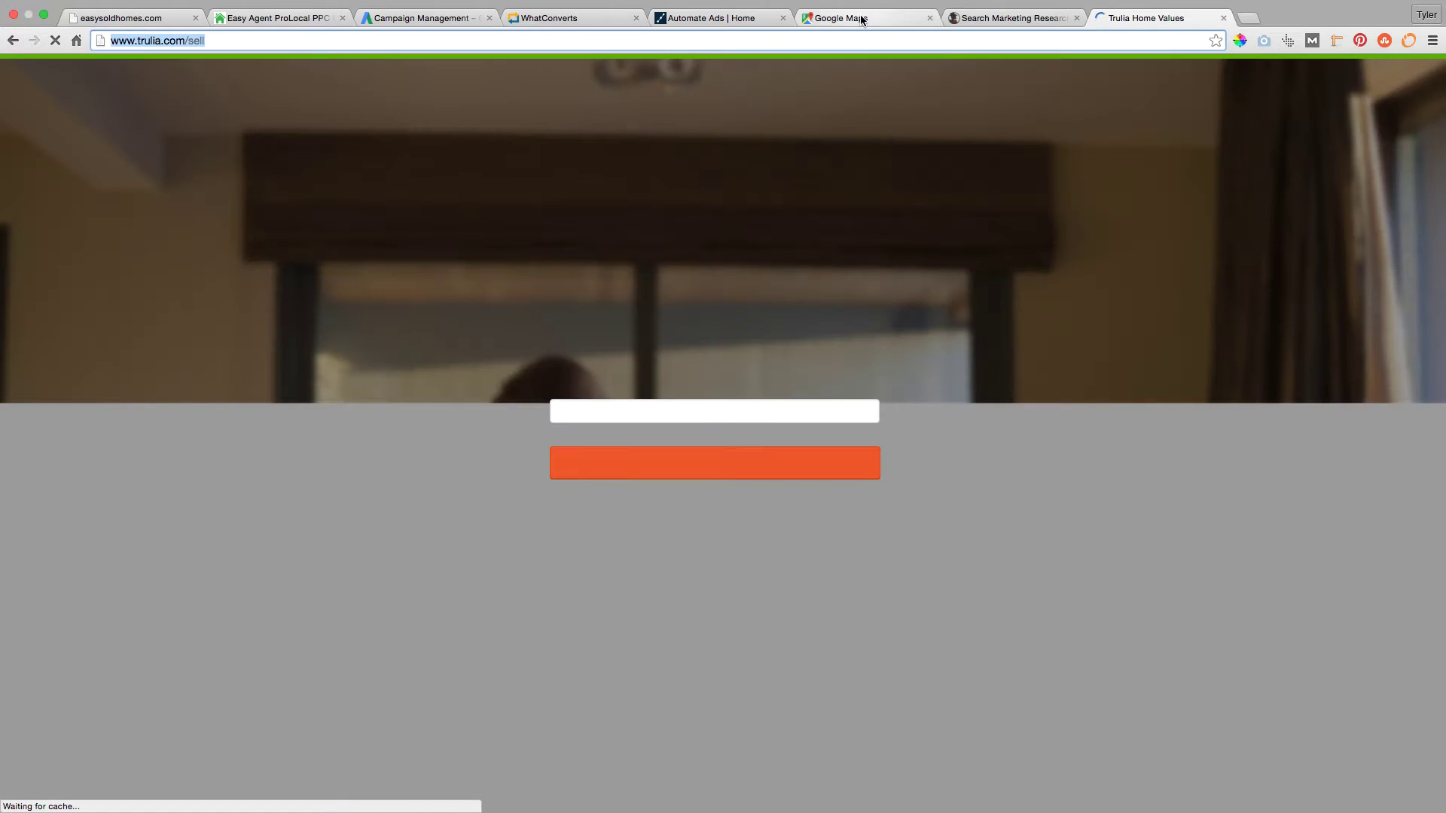
# Analyse the copied trulia.com/sell address in SpyFu: 159 organic and 4k paid keywords
pyautogui.hotkey('ctrl', 'c')
pyautogui.hotkey('ctrl', 'w')
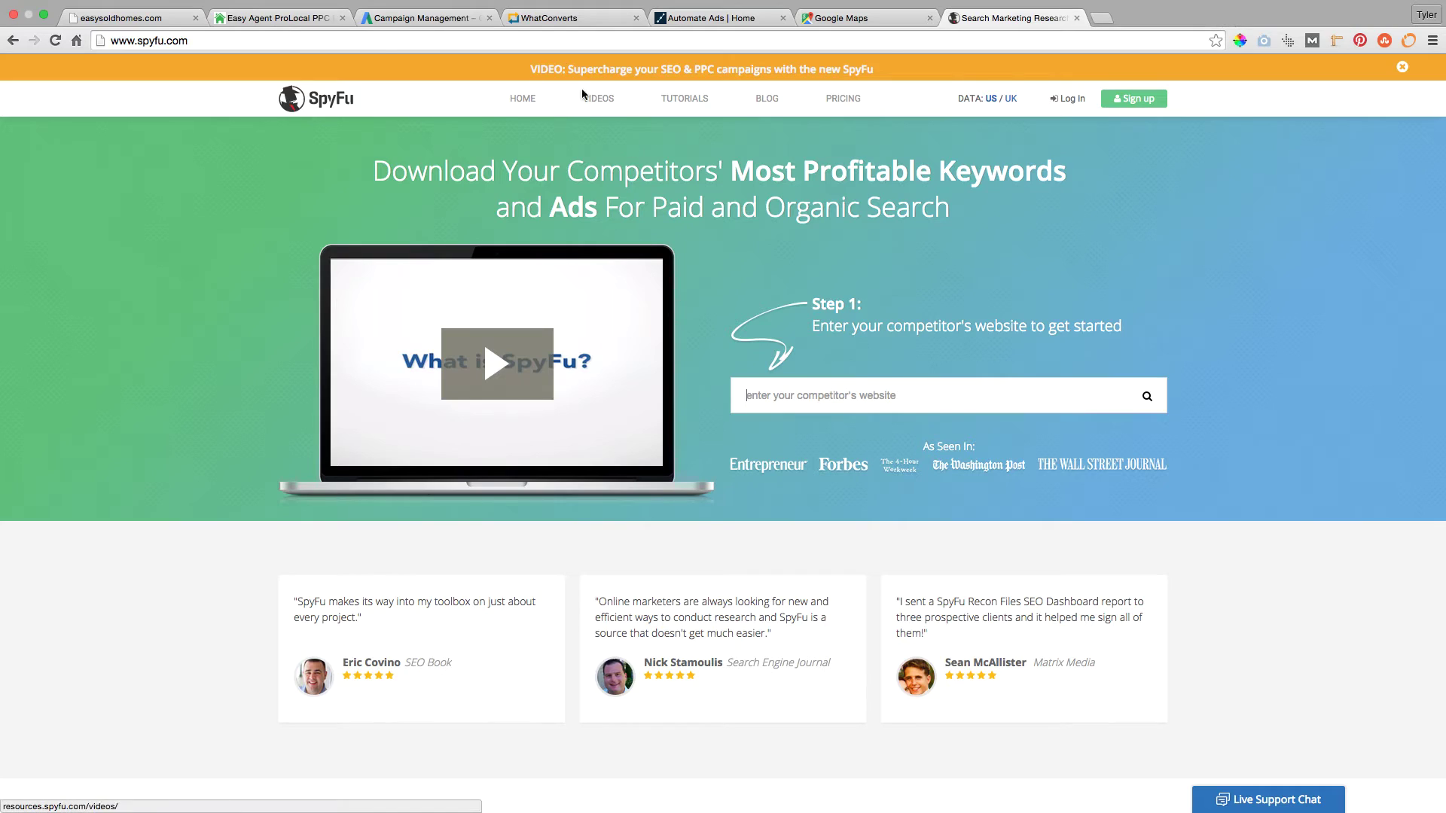
pyautogui.click(846, 392)
pyautogui.hotkey('ctrl', 'v')
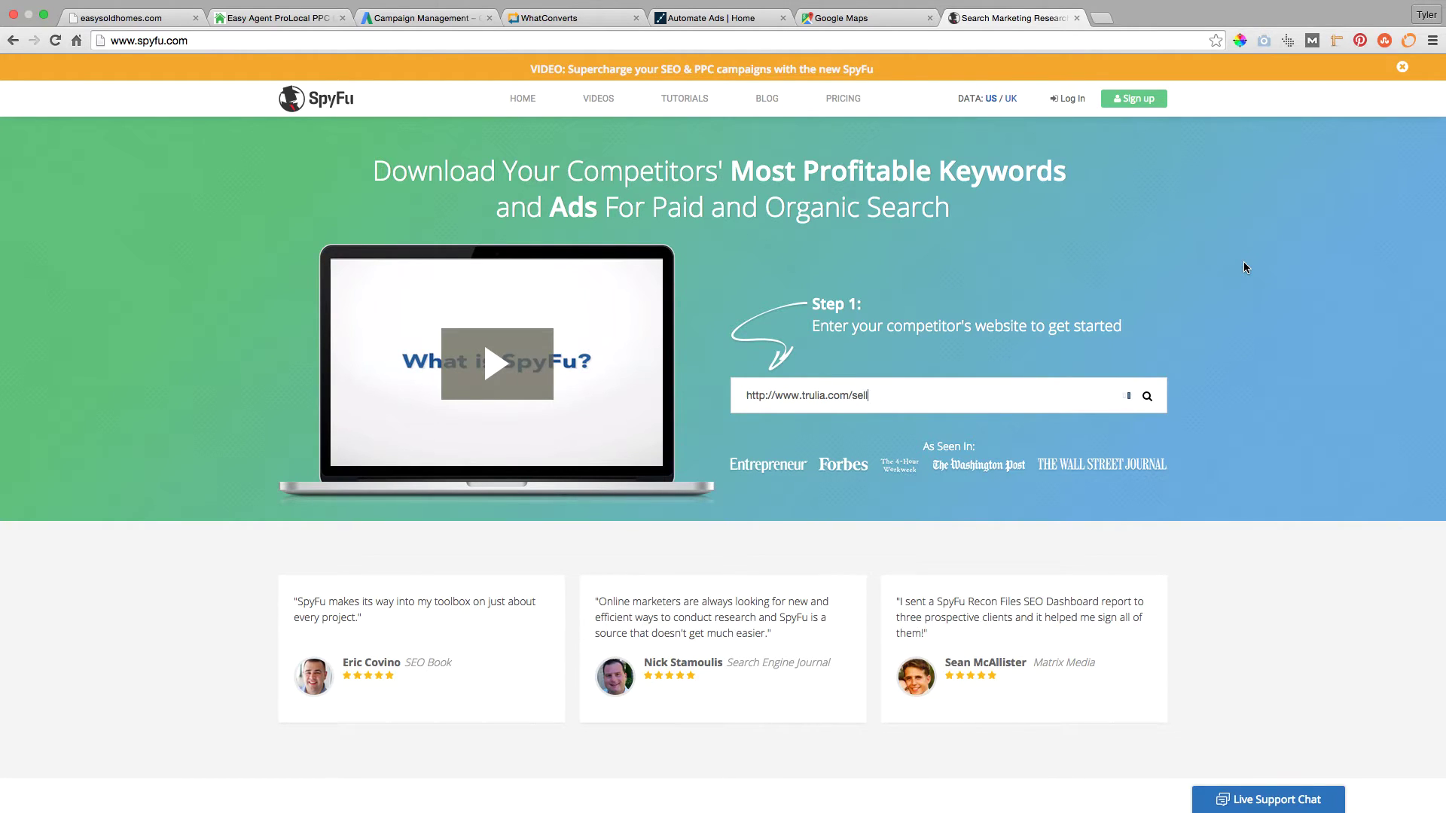
pyautogui.press('Return')
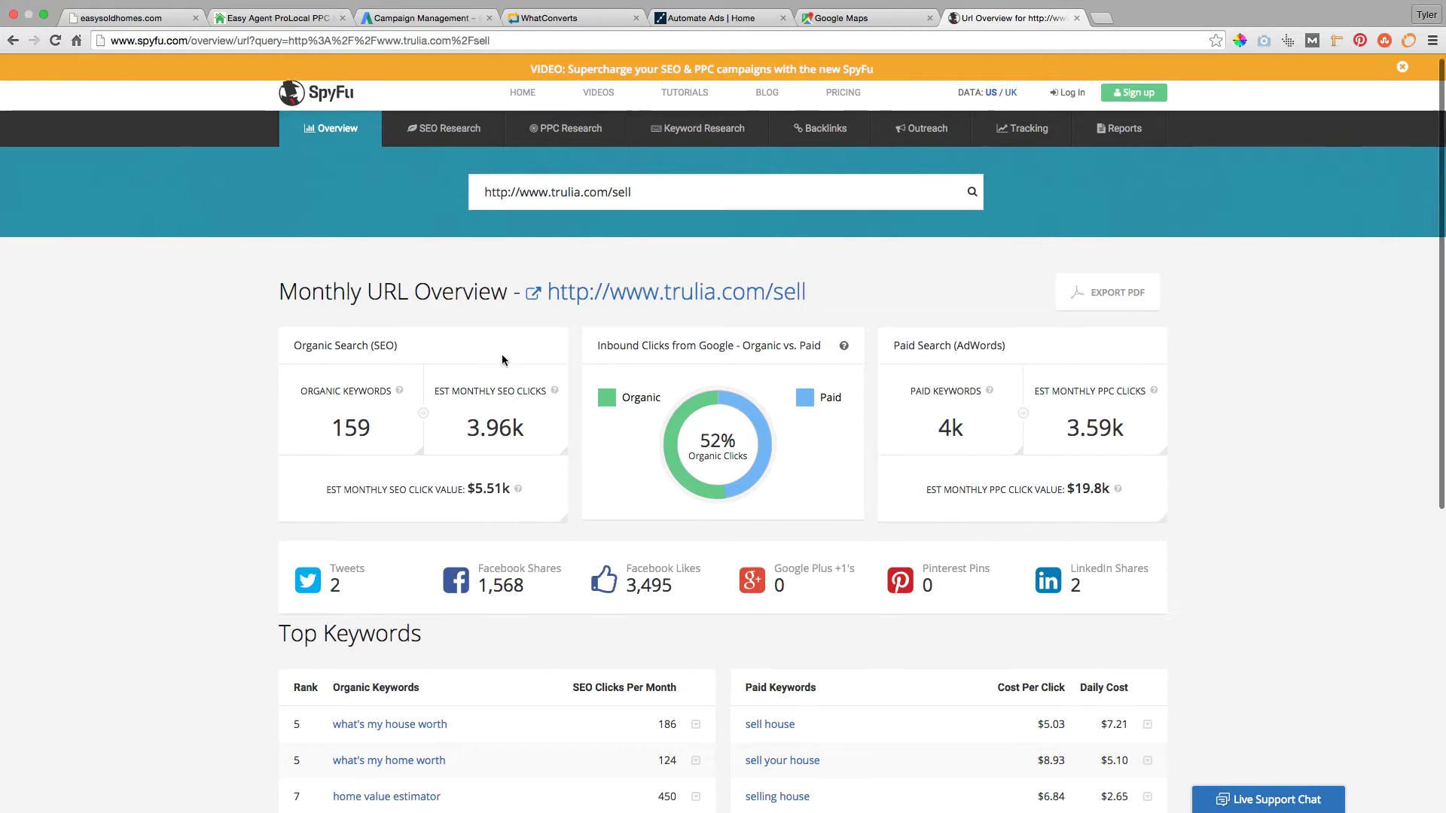
pyautogui.scroll(-3, 767, 240)
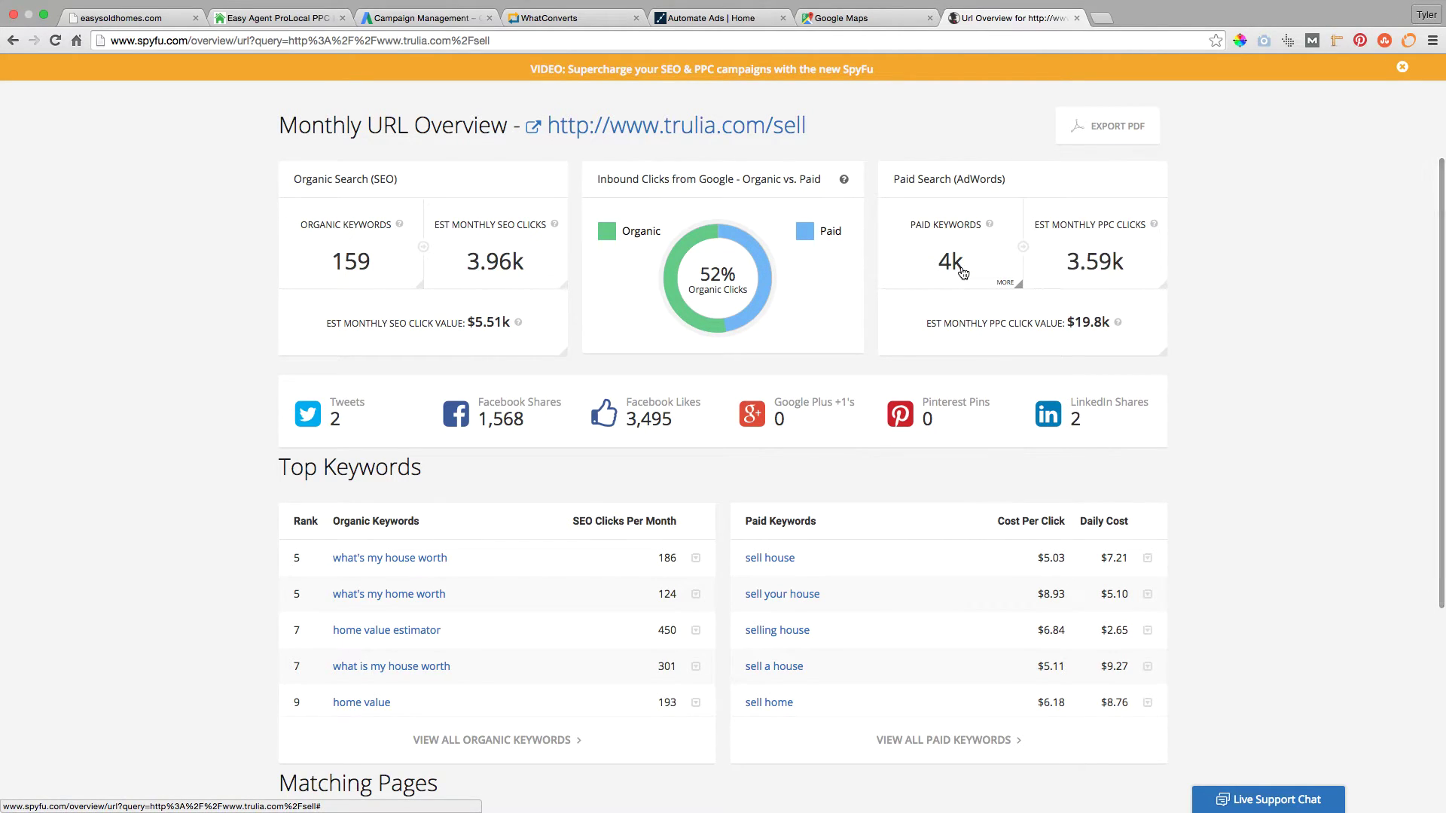
pyautogui.scroll(-2, 932, 381)
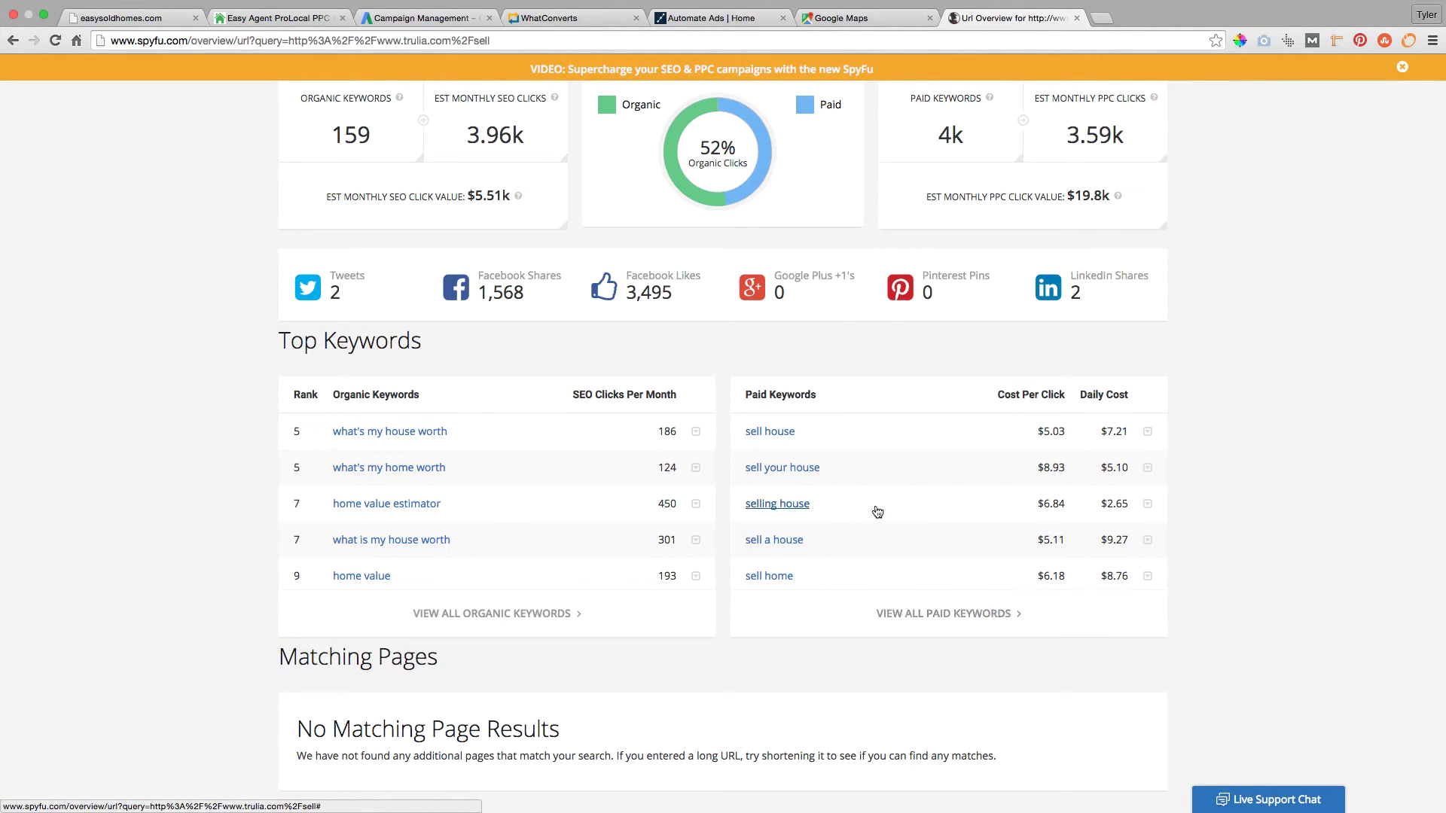
pyautogui.scroll(1, 874, 509)
pyautogui.scroll(5, 581, 462)
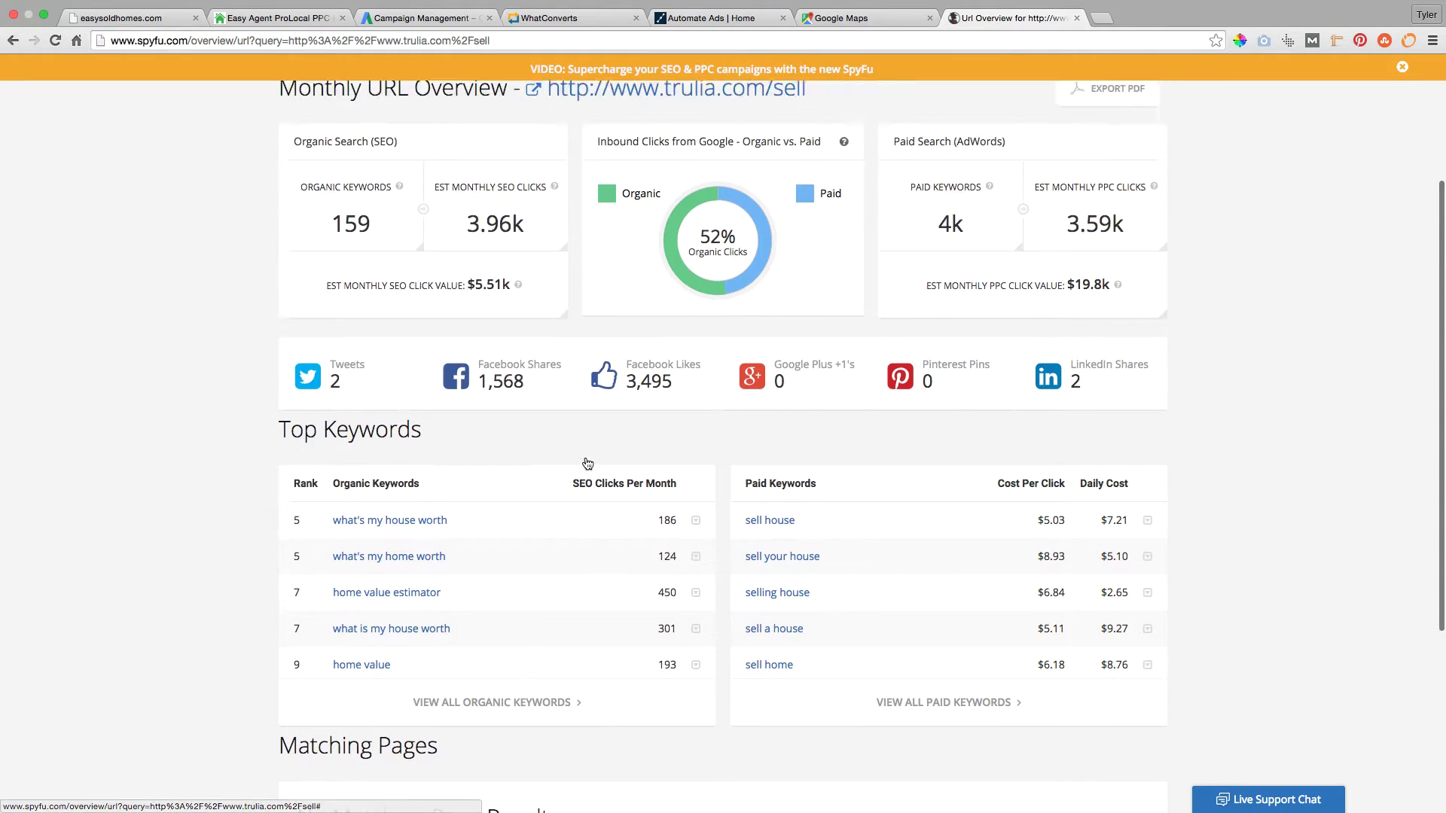
pyautogui.moveTo(565, 134)
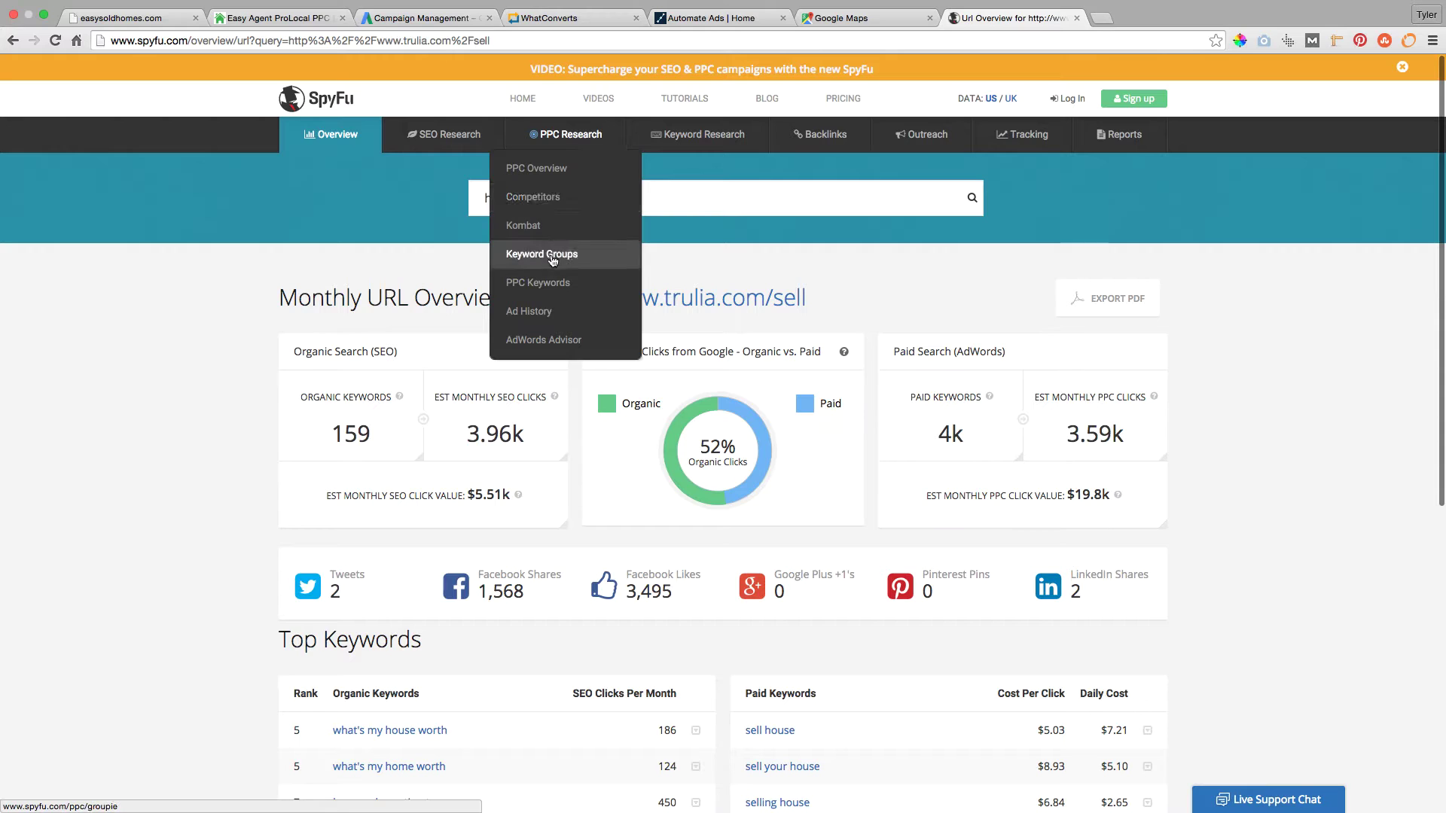
# View trulia.com/sell's Ad History, showing no ads in 9 years, then empty the search box
pyautogui.click(556, 316)
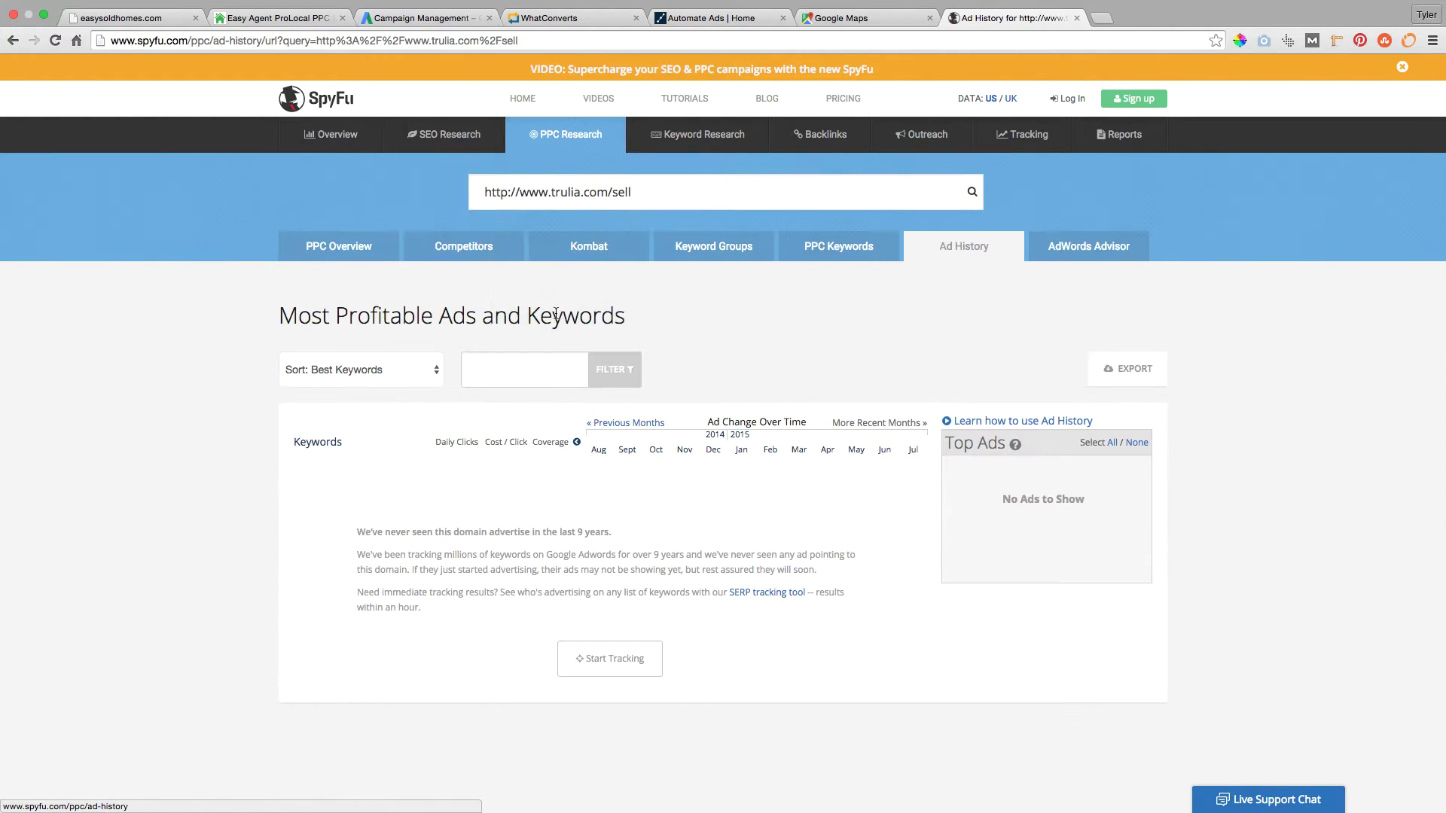
pyautogui.scroll(-2, 746, 366)
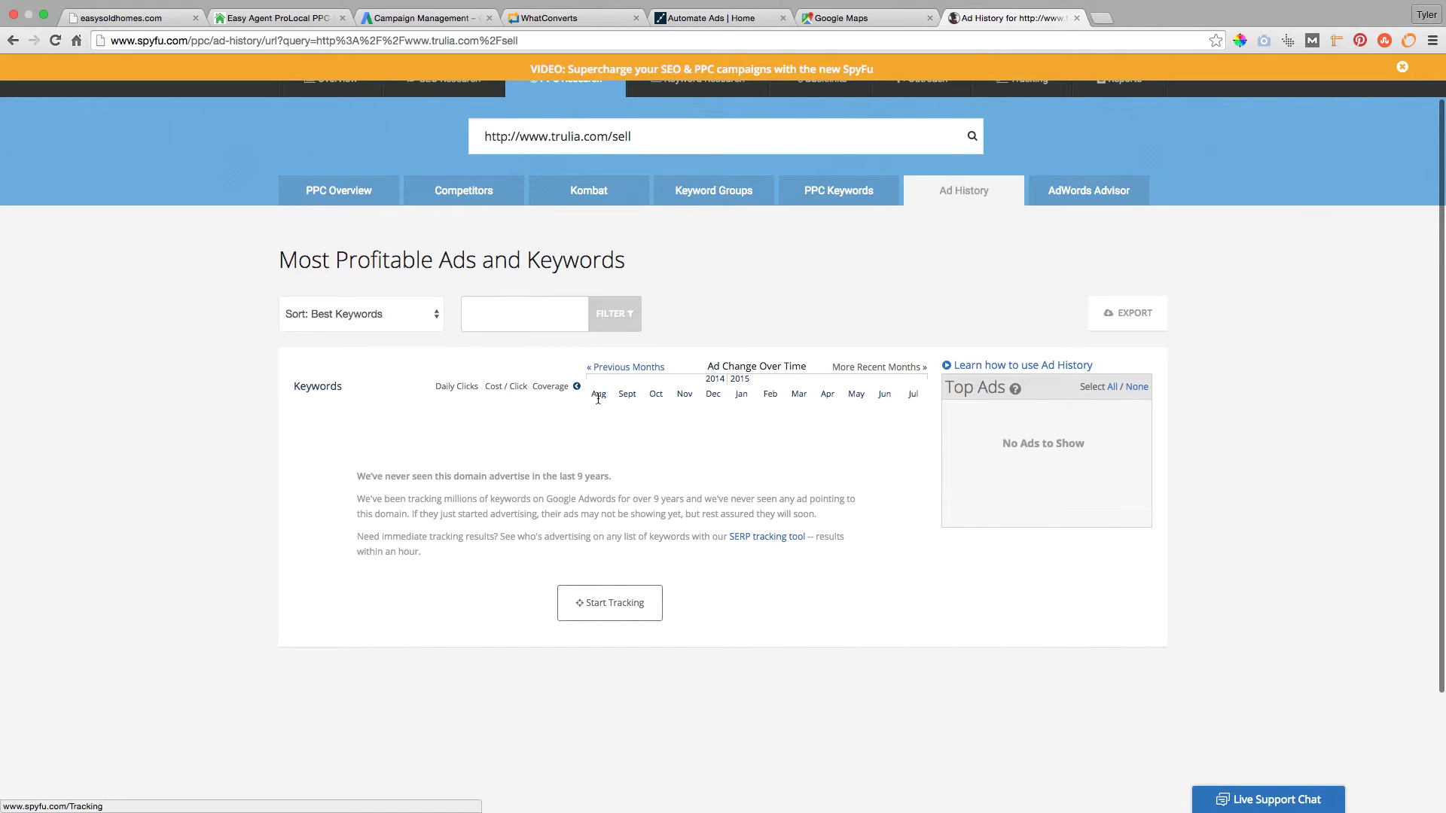
pyautogui.click(616, 130)
pyautogui.tripleClick(619, 131)
pyautogui.press('BackSpace')
pyautogui.scroll(2, 619, 136)
pyautogui.moveTo(565, 134)
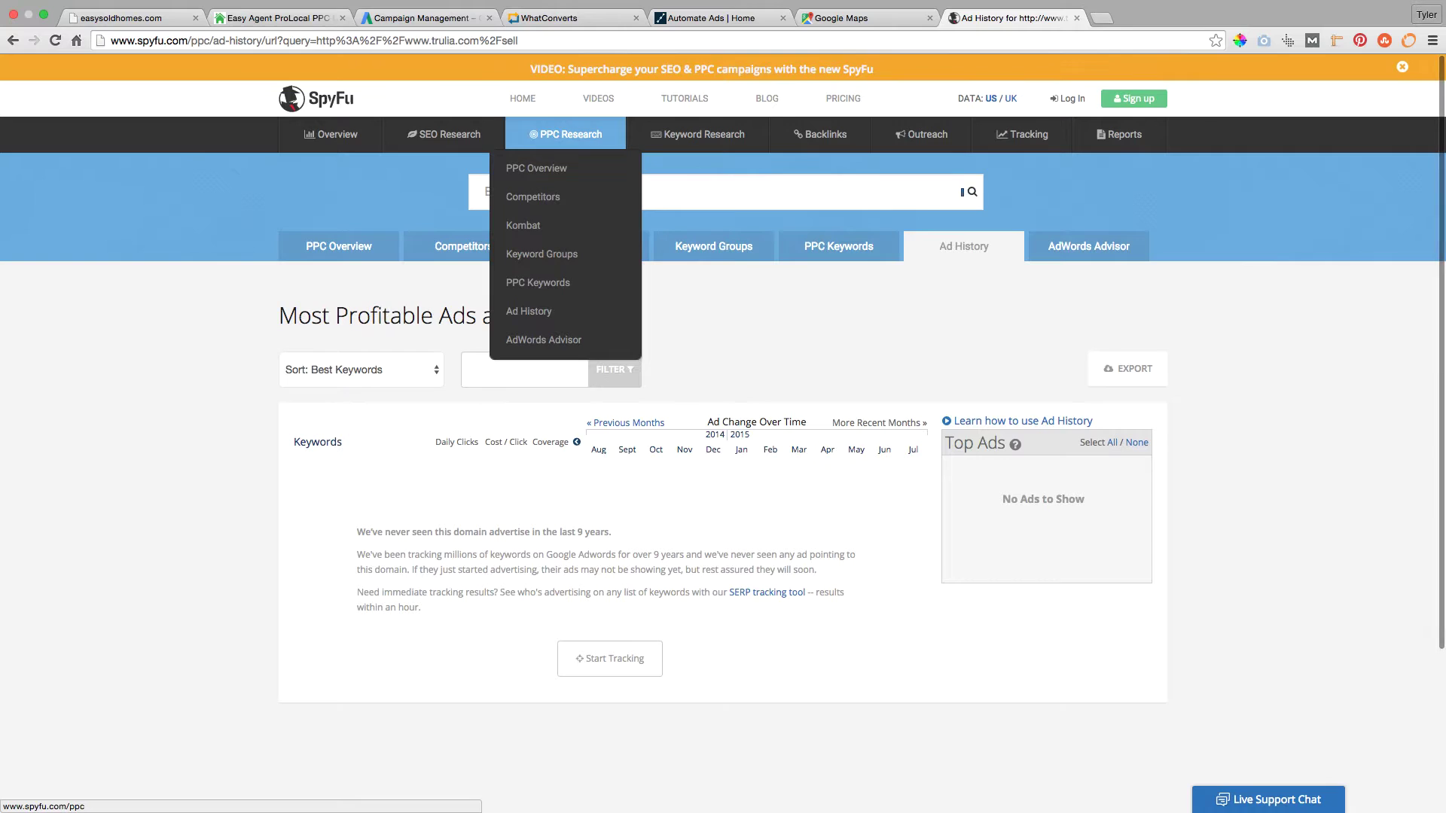
pyautogui.scroll(-3, 565, 302)
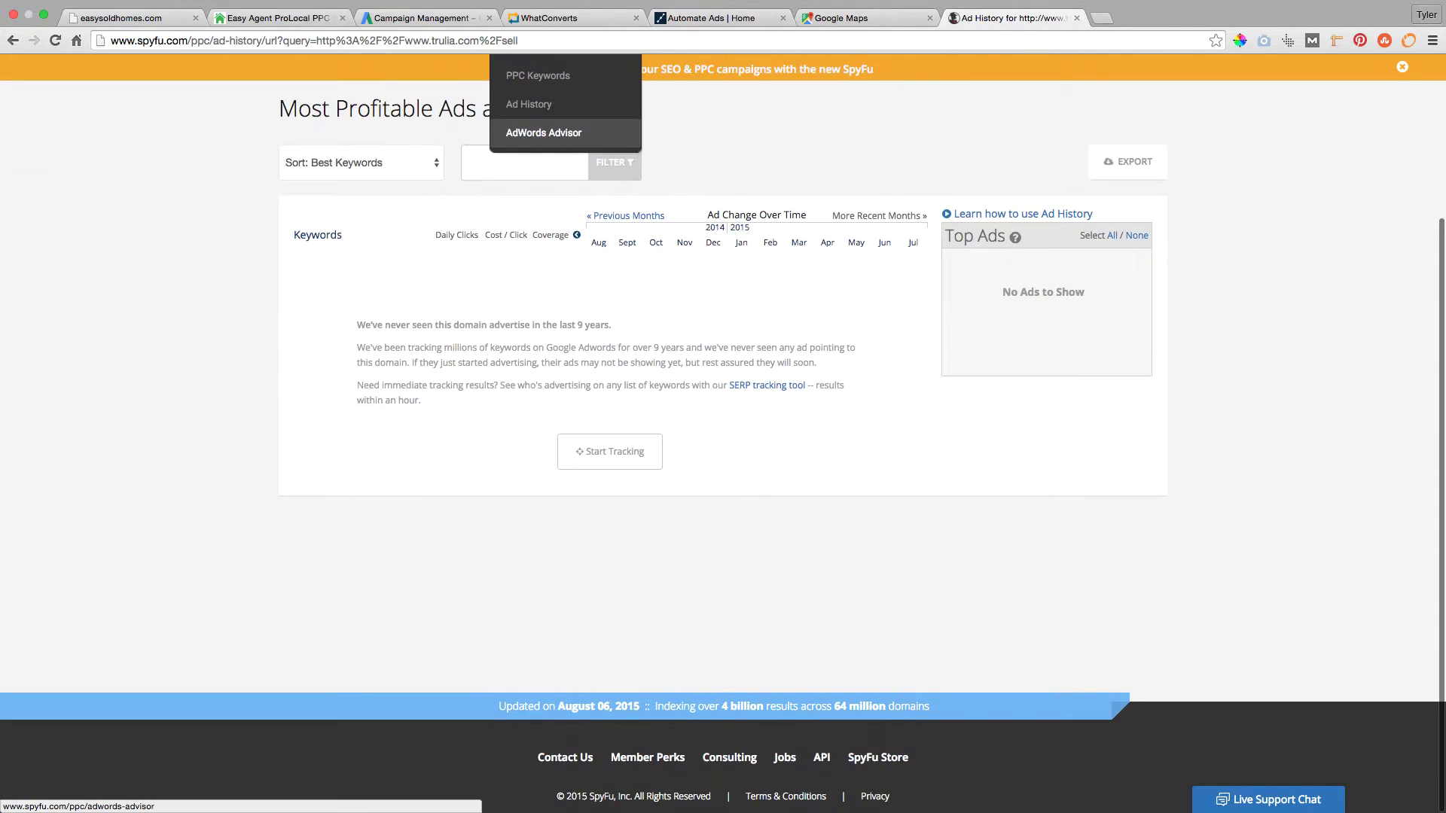
pyautogui.scroll(3, 739, 205)
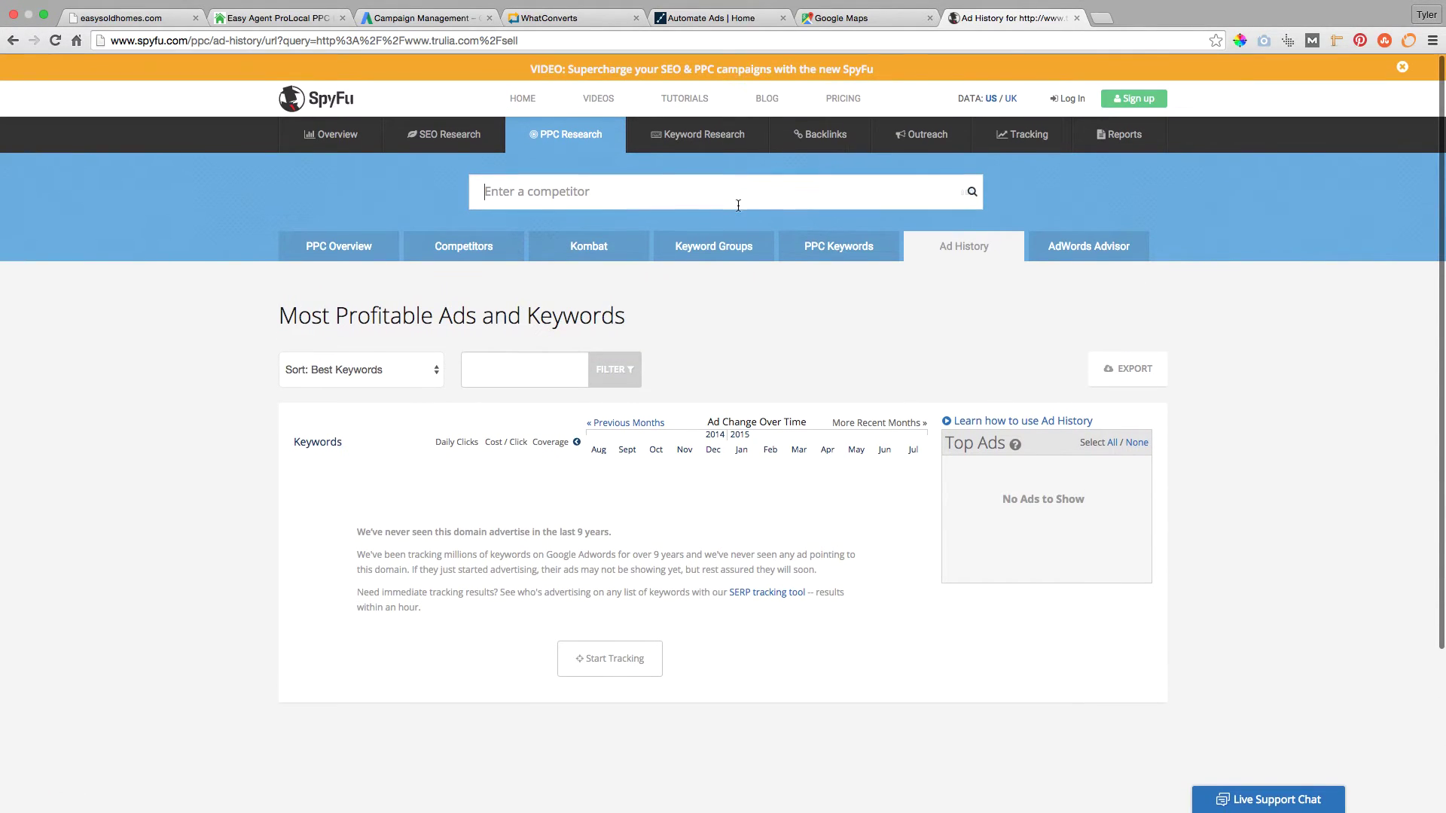
# Search 'sell my house' and view its top advertisers, led by housebuyernetwork.com at $20,400.07
pyautogui.write('sell my house')
pyautogui.press('Return')
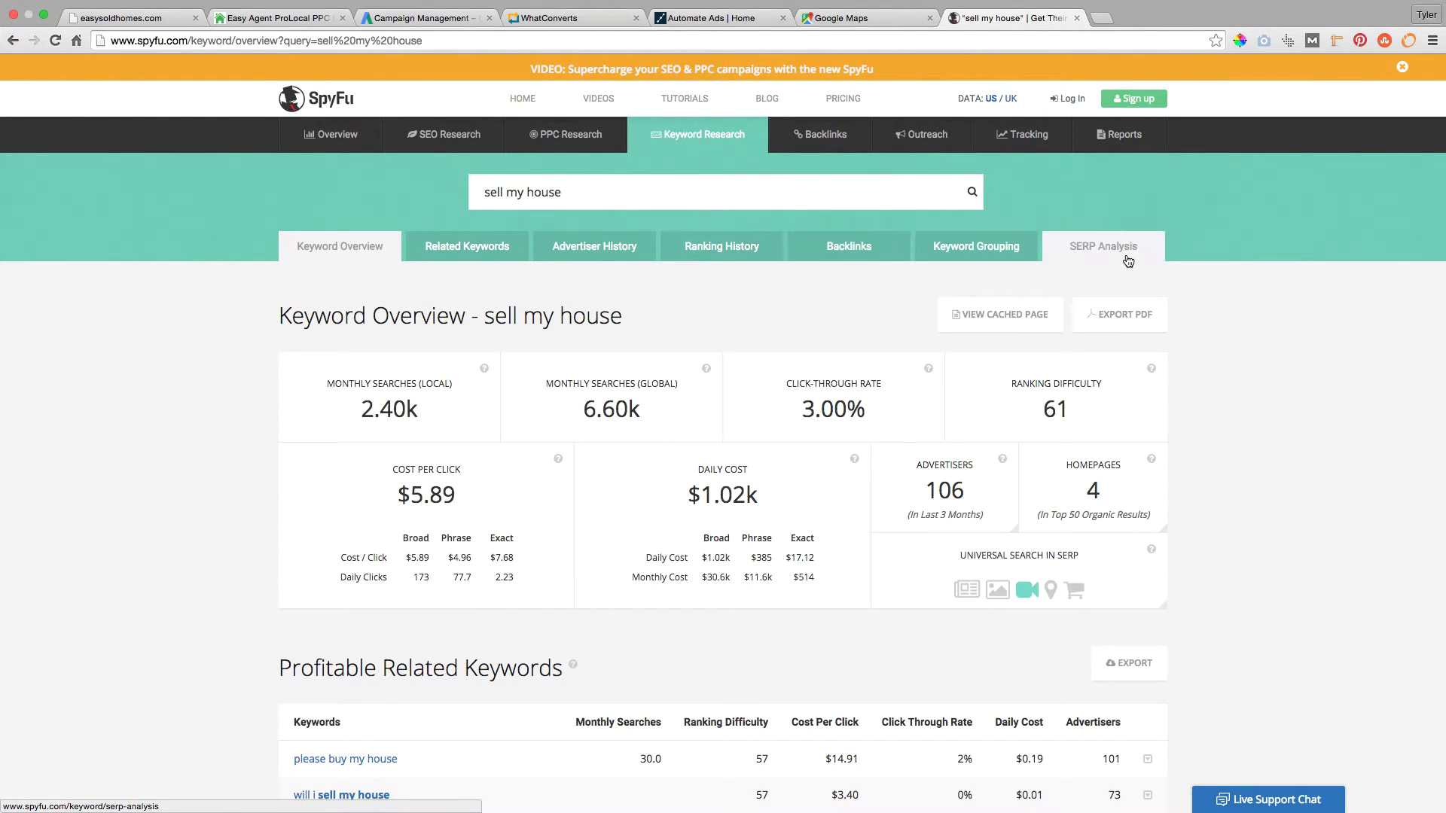
pyautogui.click(621, 249)
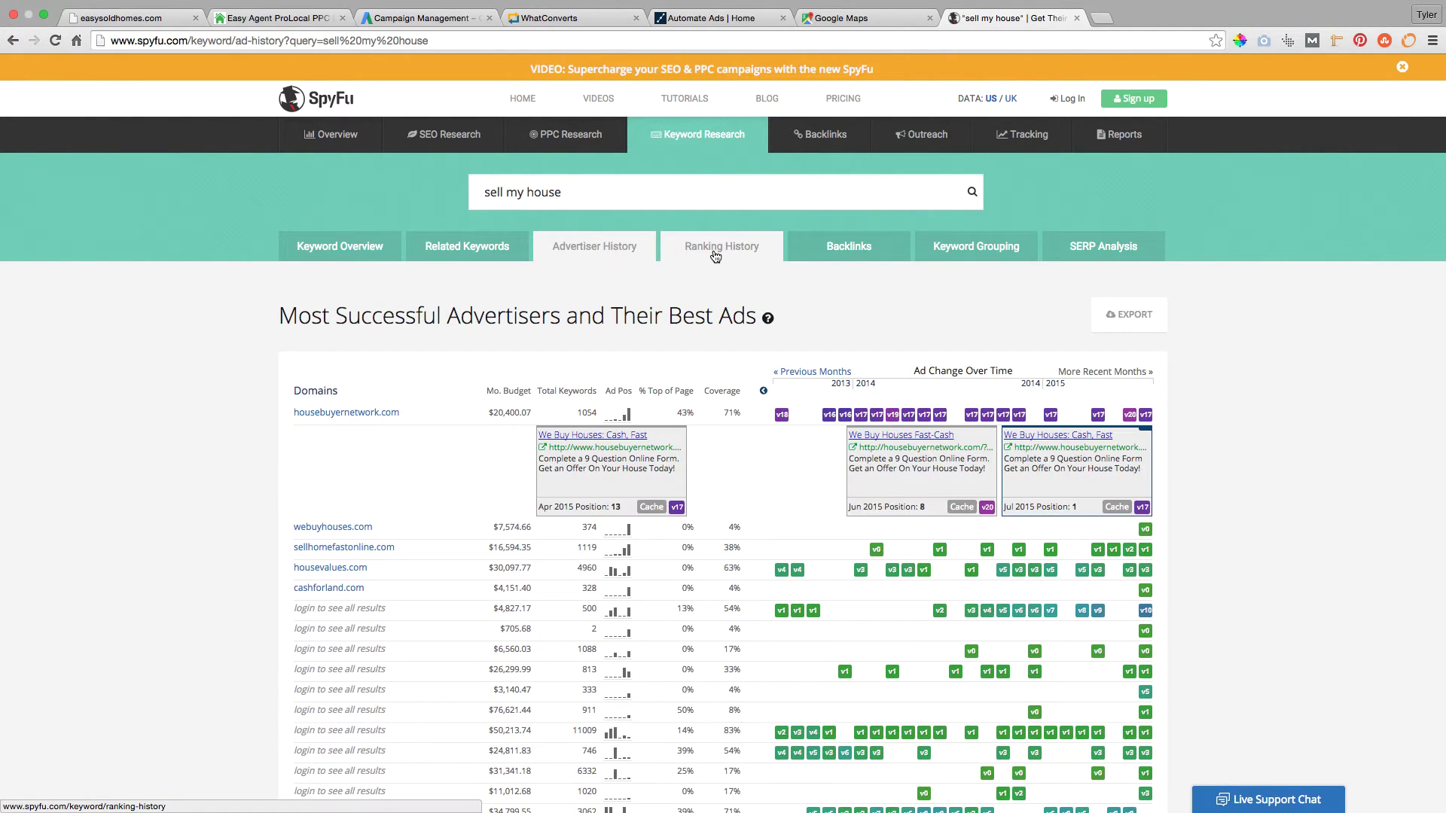
pyautogui.scroll(-3, 815, 242)
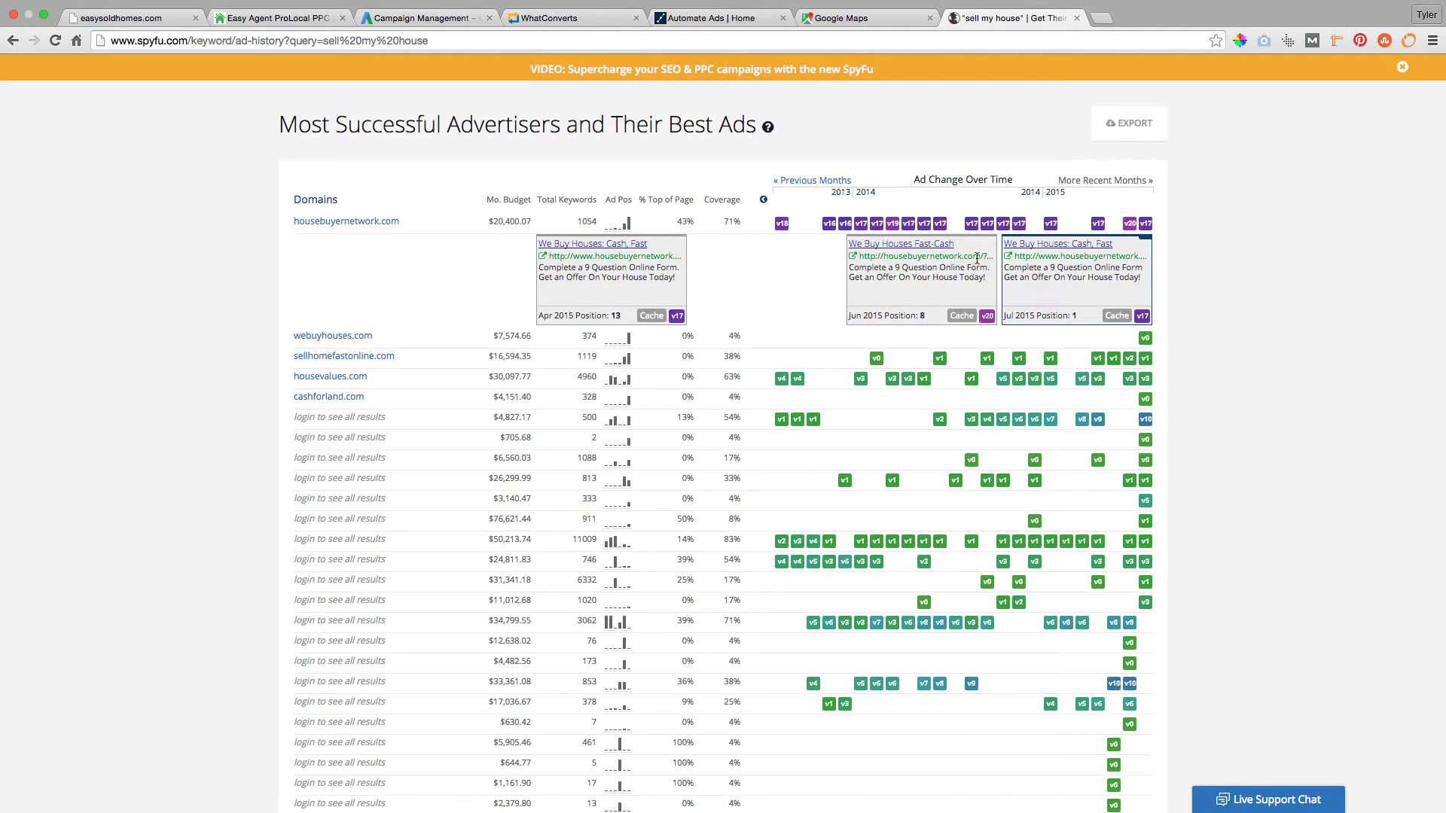
pyautogui.scroll(3, 996, 238)
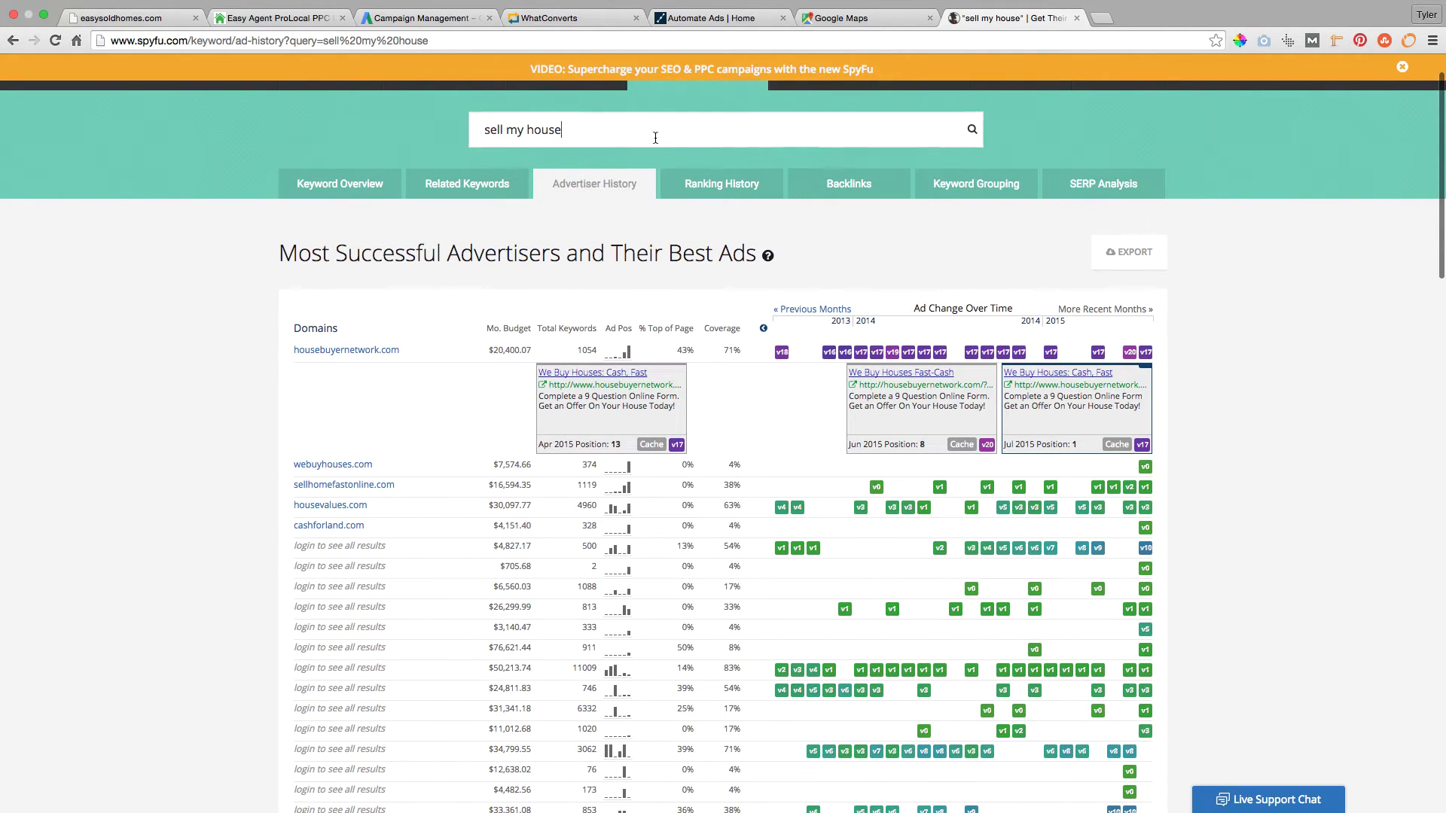
# Search SpyFu for 'what's my home worth' and view its advertisers, led by housevalues.com
pyautogui.click(656, 137)
pyautogui.write('what ')
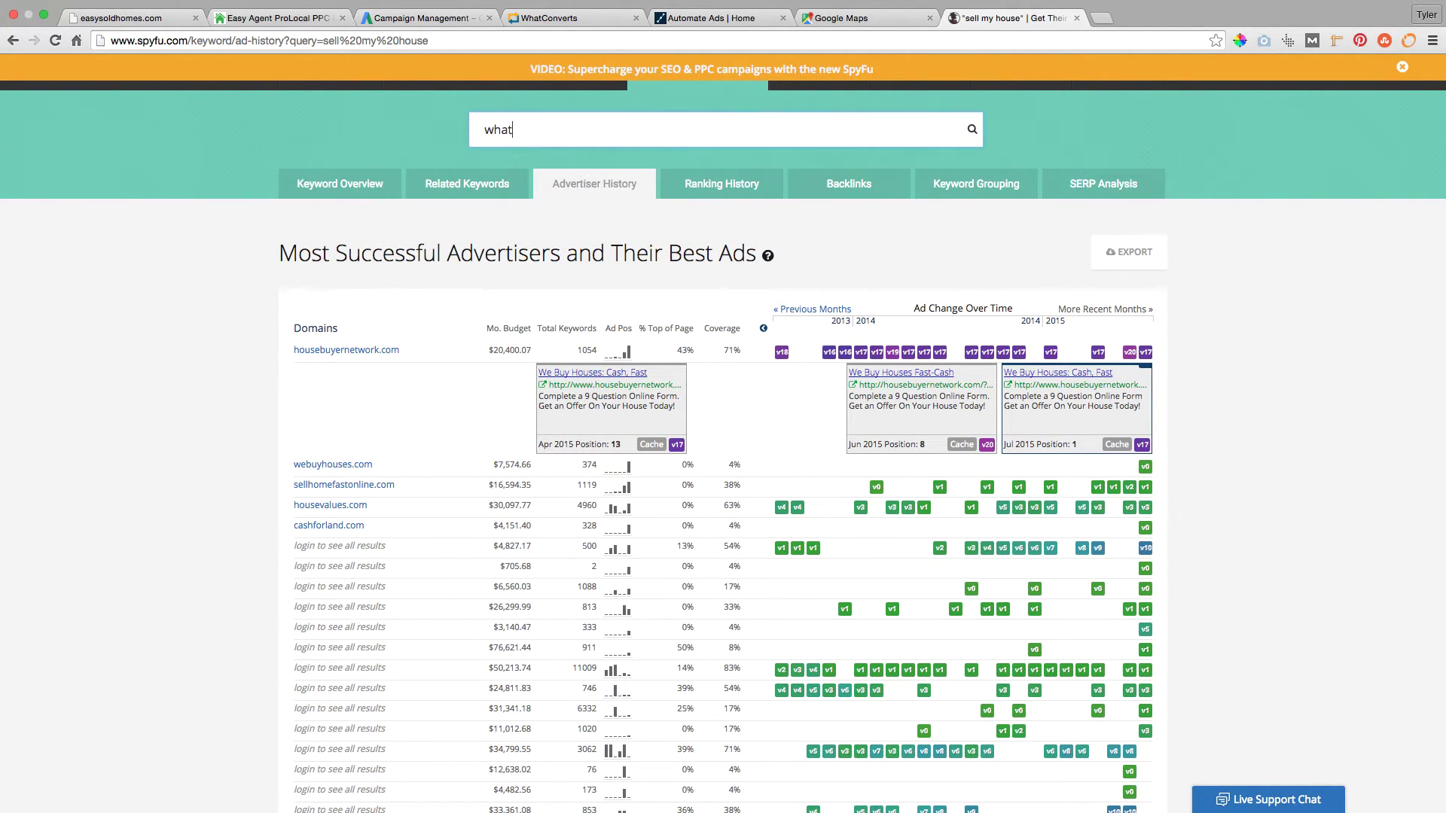
pyautogui.write('s my home worth')
pyautogui.press('Return')
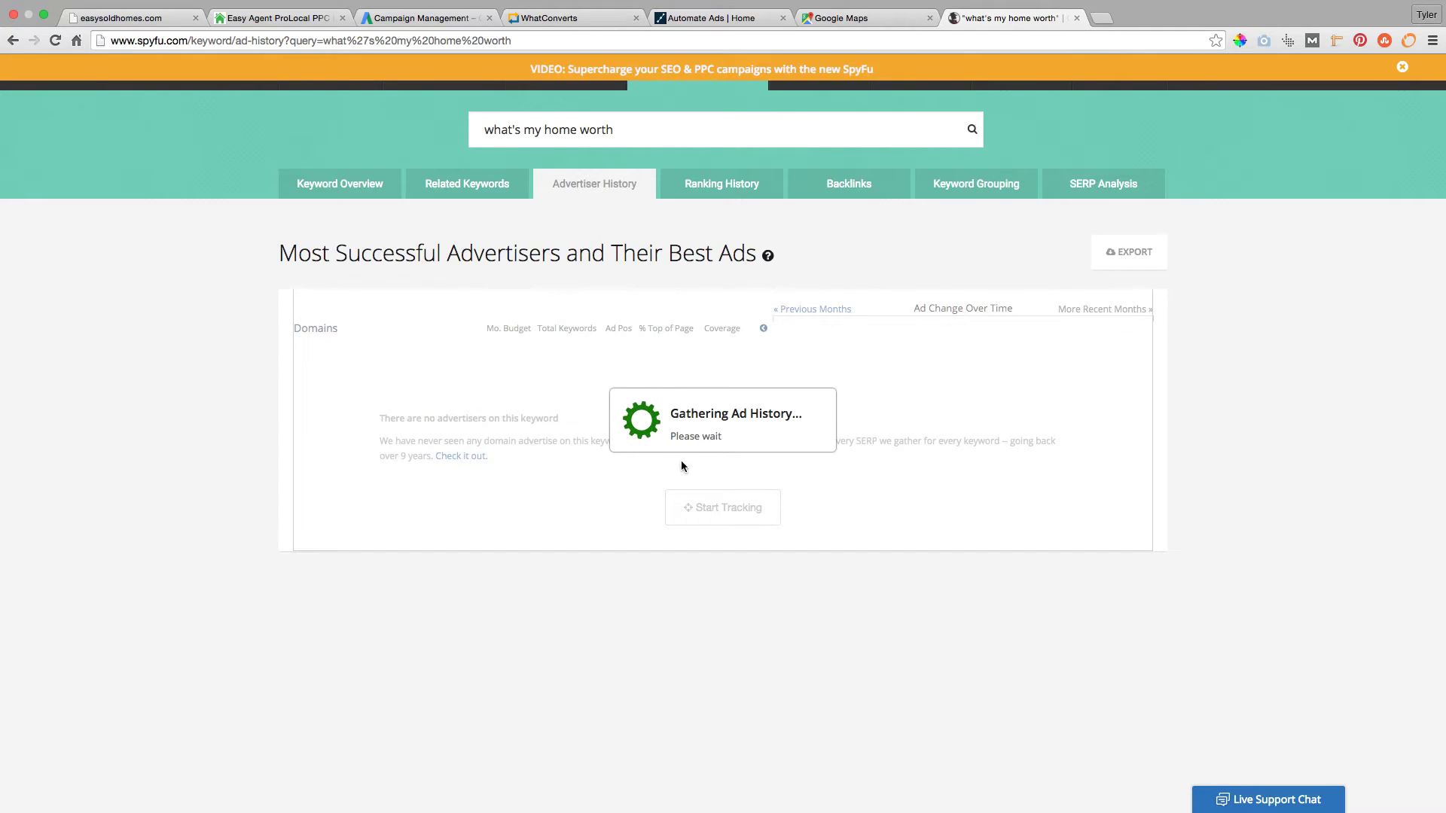
pyautogui.scroll(-1, 695, 332)
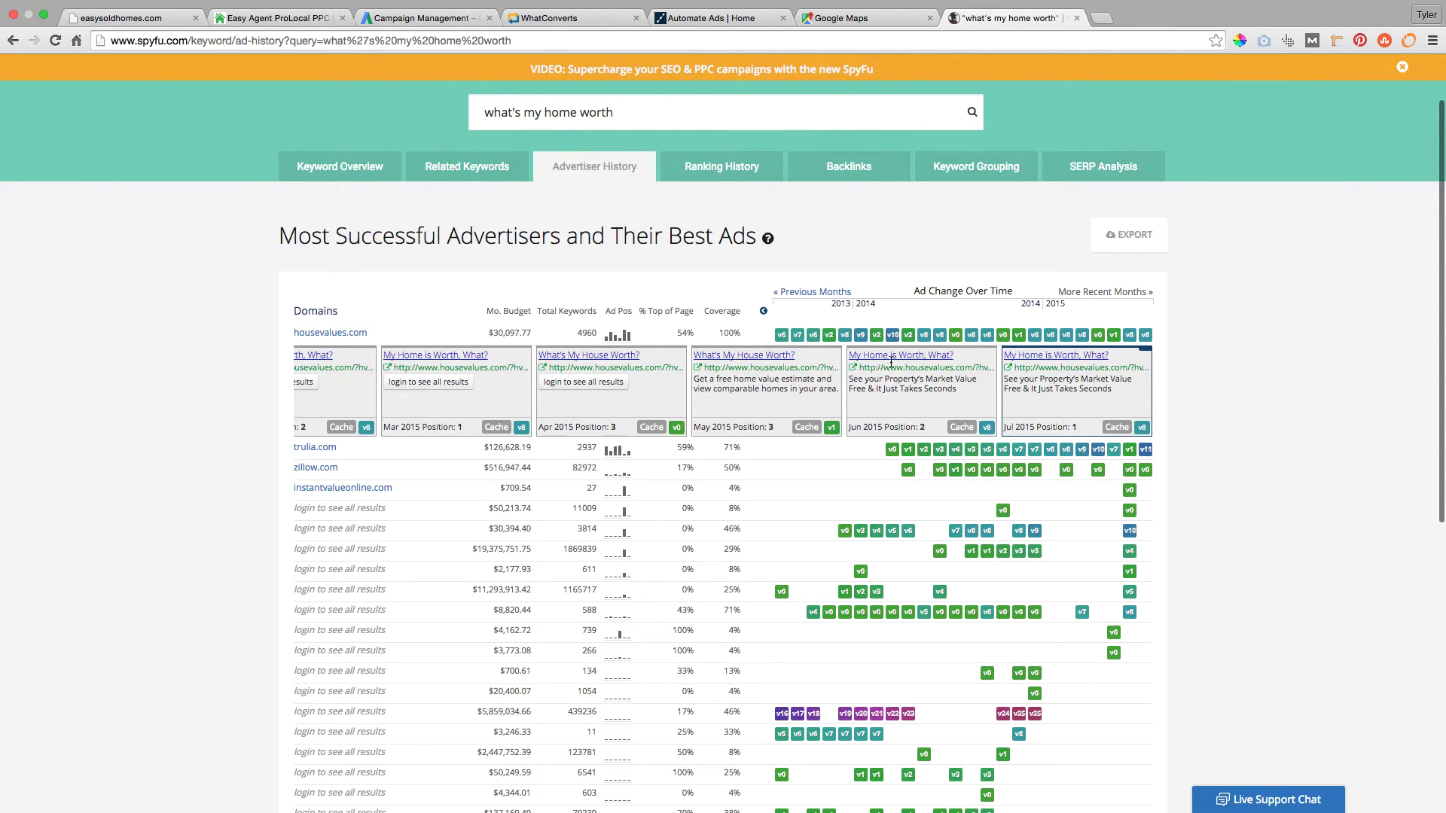
pyautogui.moveTo(1024, 27); pyautogui.dragTo(517, 21)
pyautogui.click(517, 21)
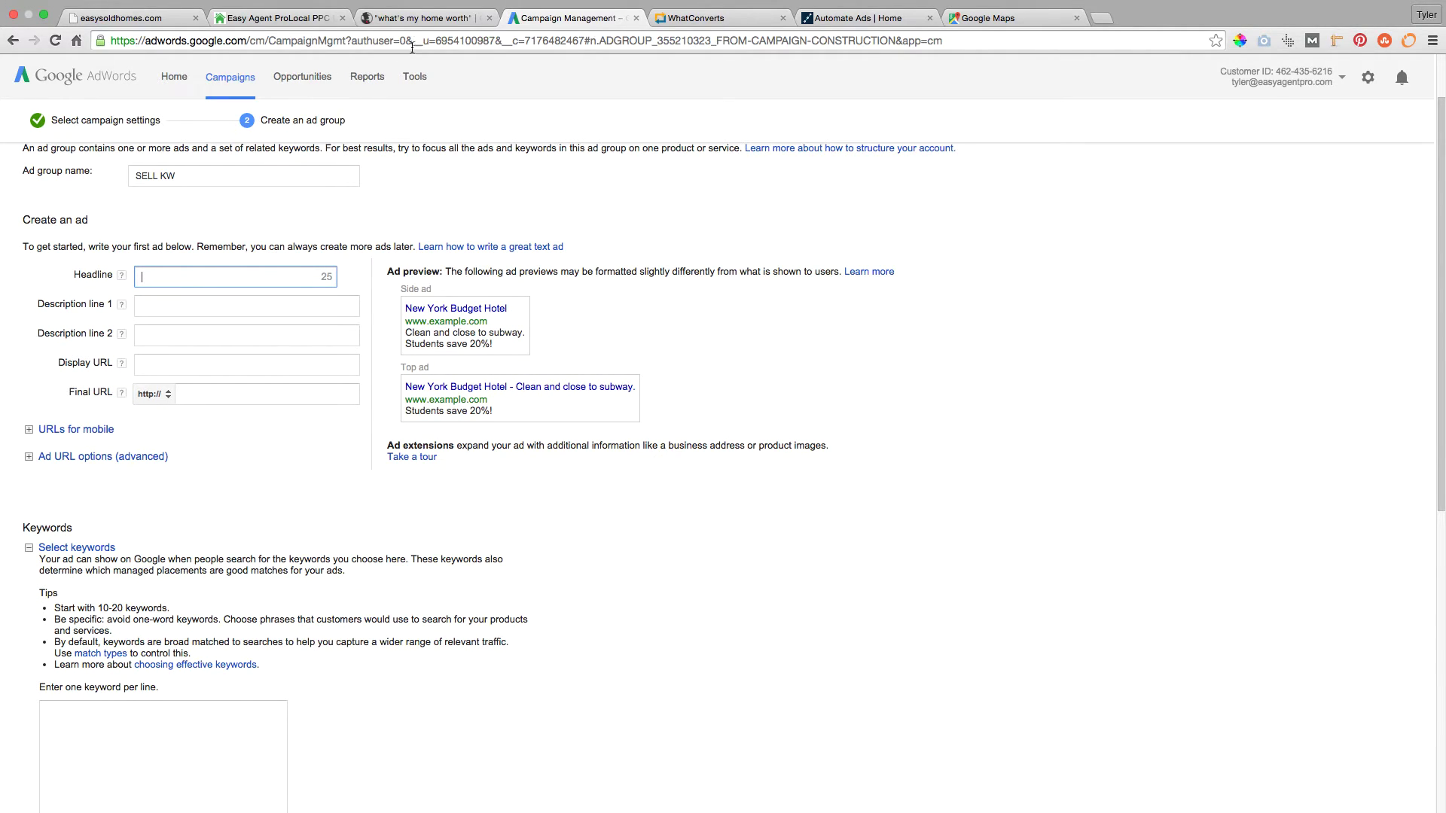
pyautogui.click(456, 22)
pyautogui.scroll(-1, 634, 367)
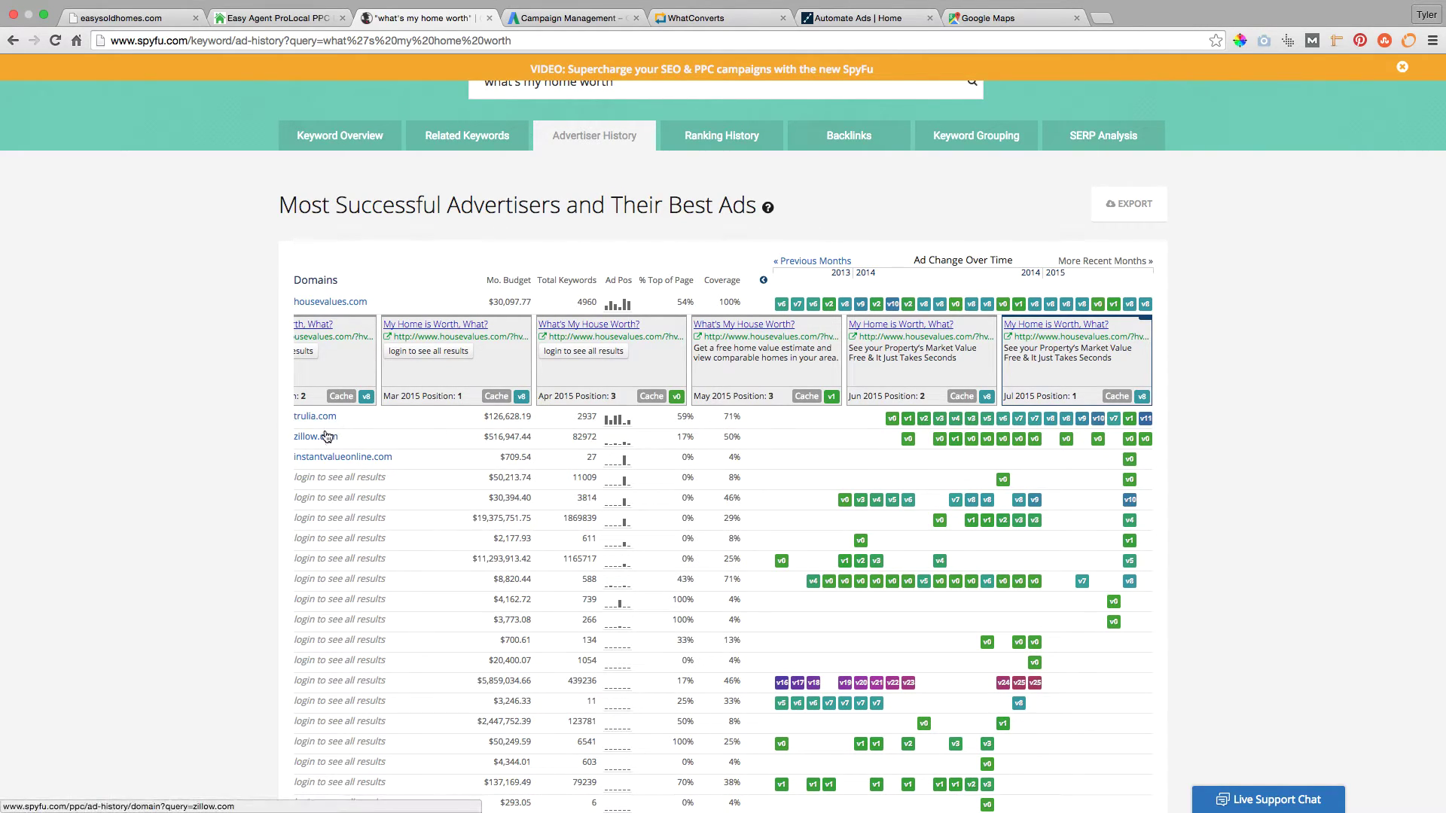
# Expand the zillow.com, housevalues.com and trulia.com past-ad cards to compare their ads
pyautogui.click(941, 441)
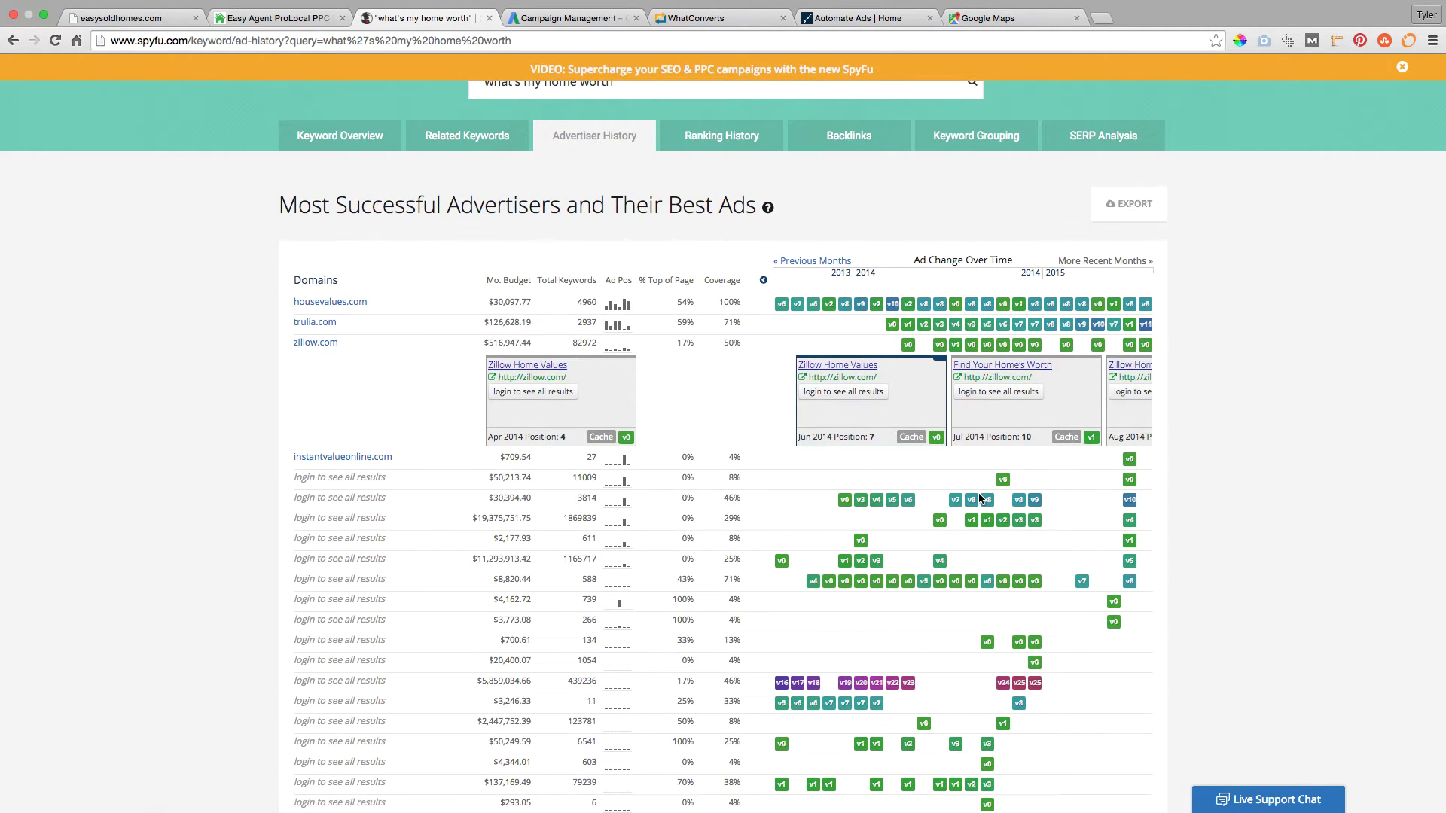
pyautogui.scroll(-2, 979, 493)
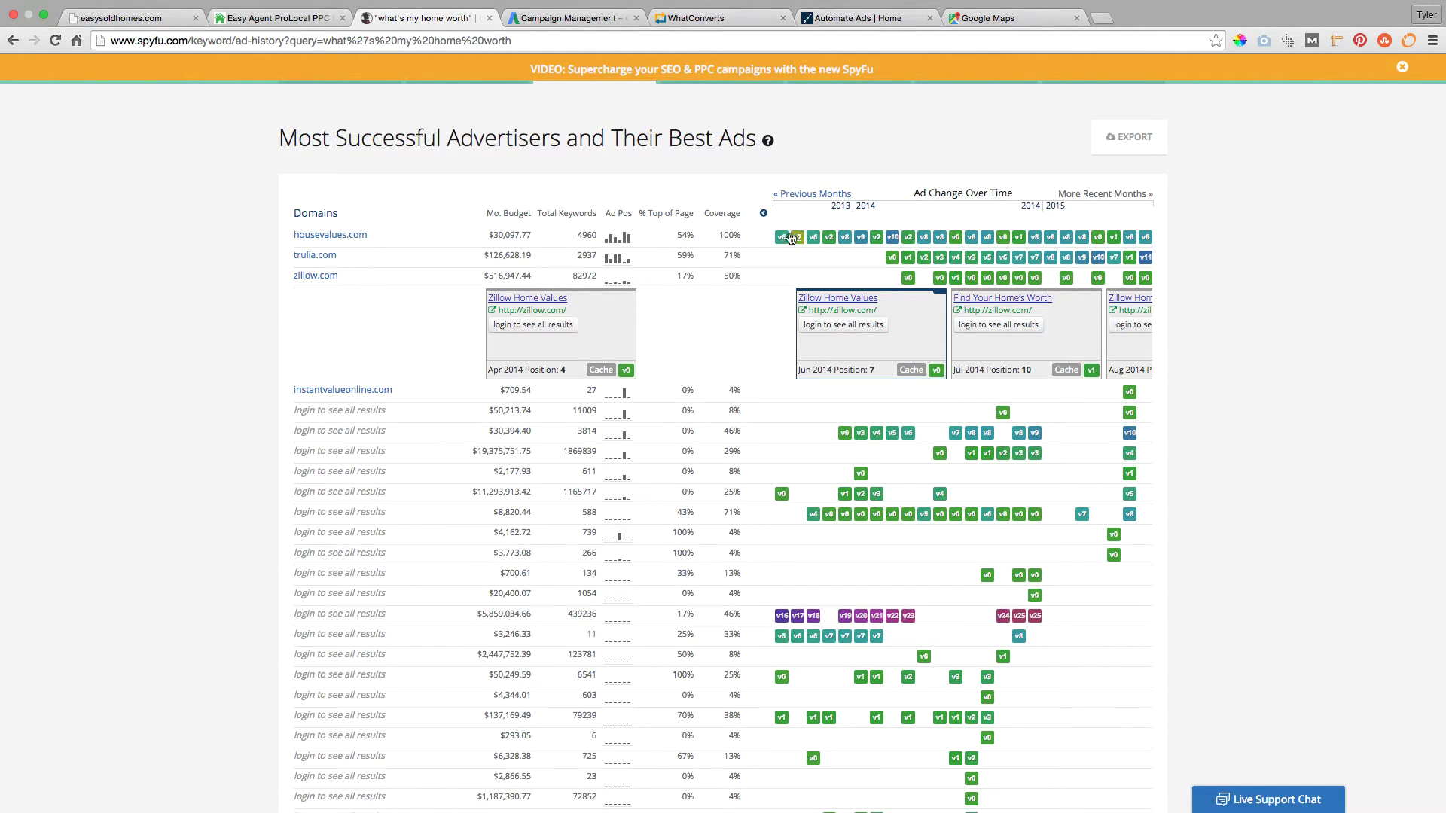
pyautogui.click(826, 240)
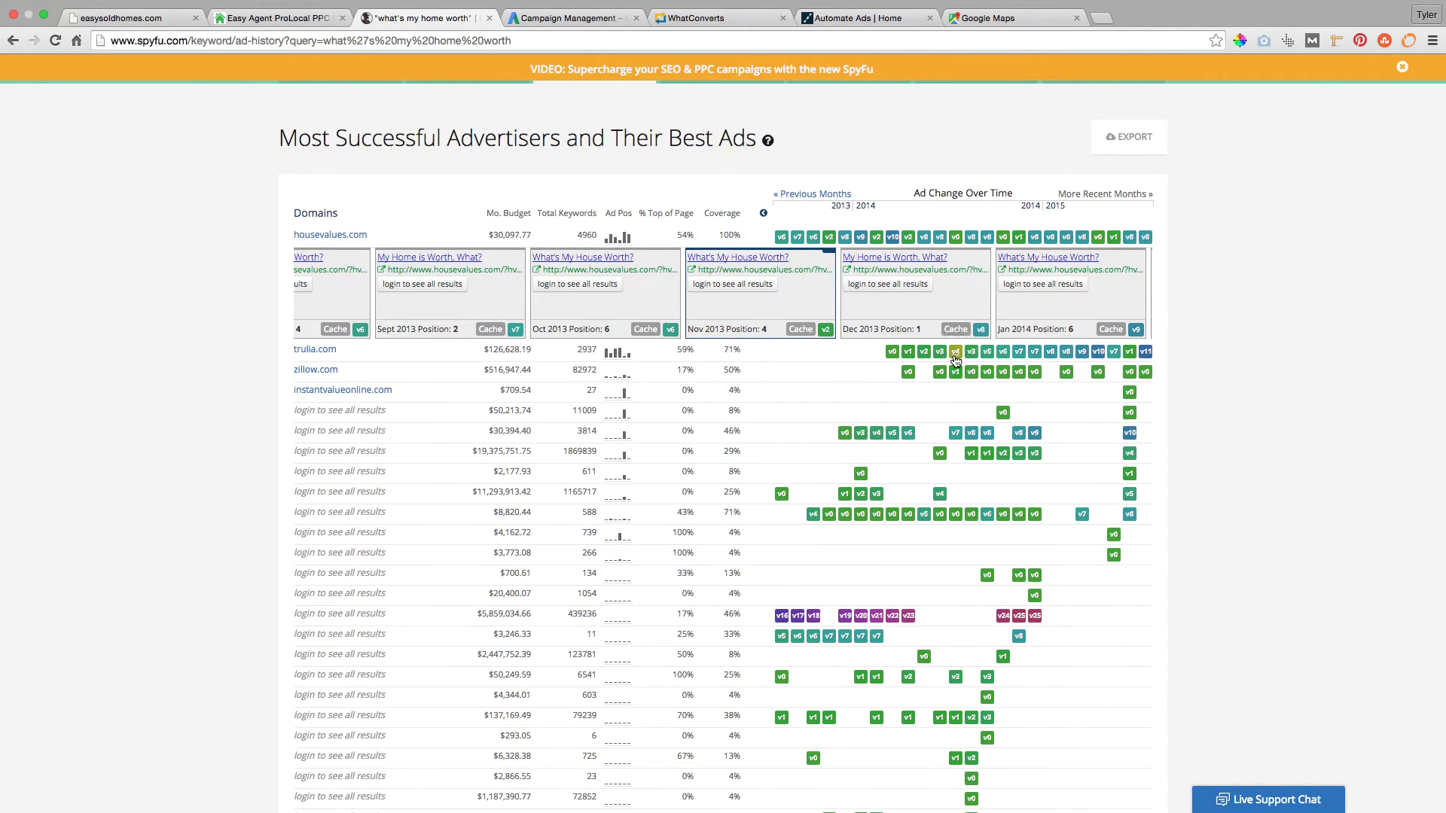
pyautogui.click(955, 354)
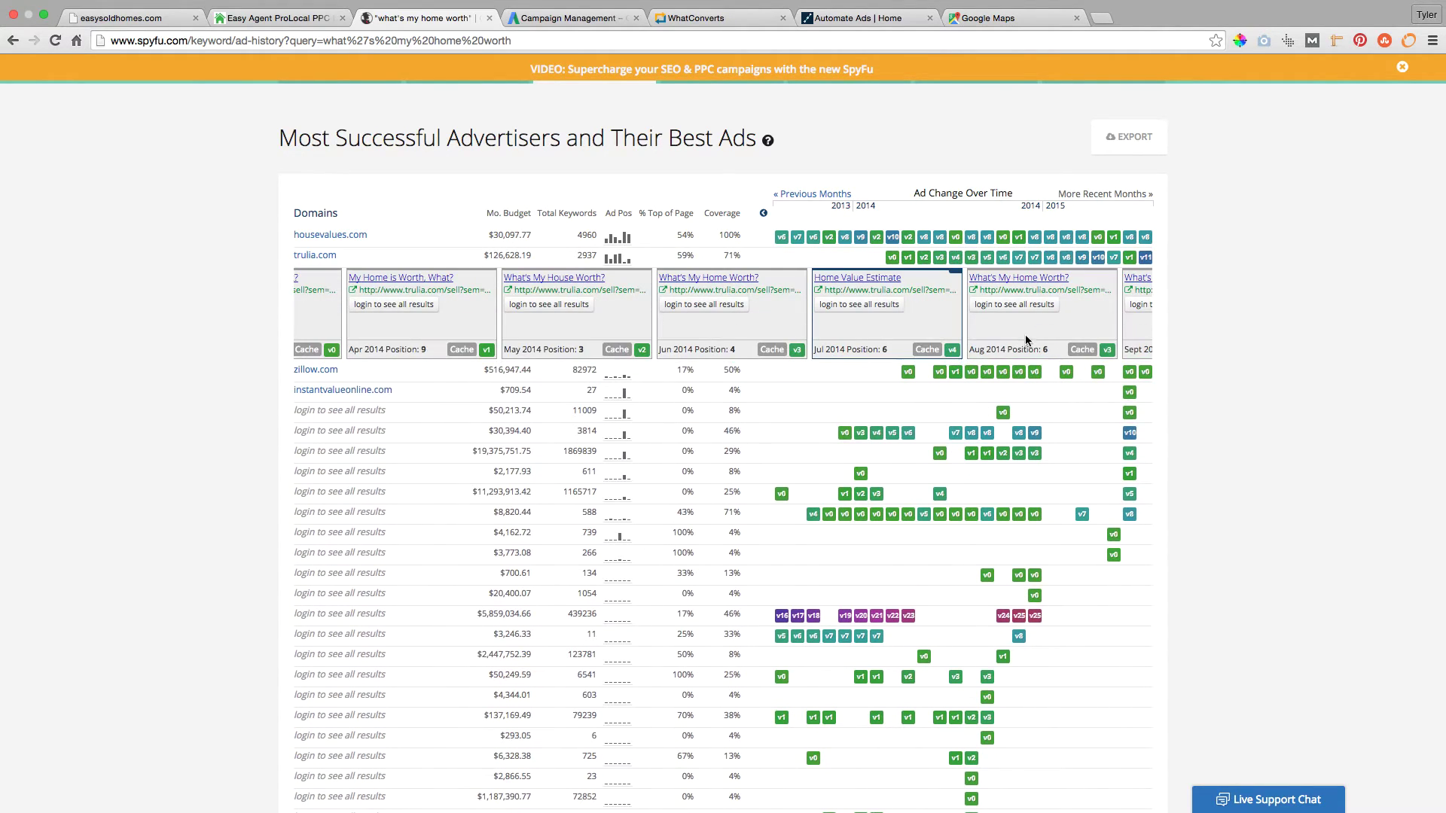
pyautogui.click(987, 237)
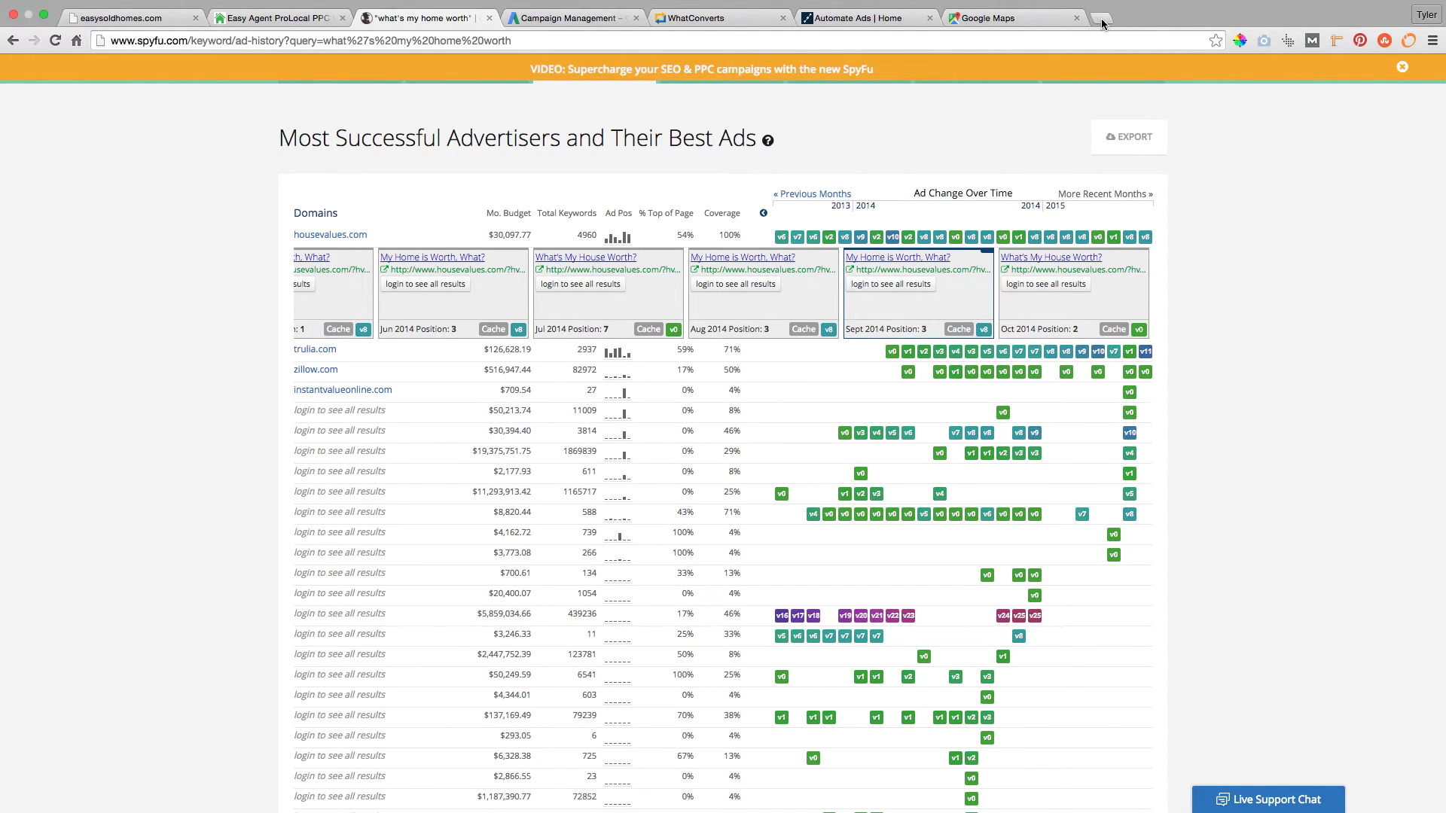
pyautogui.scroll(1, 1054, 140)
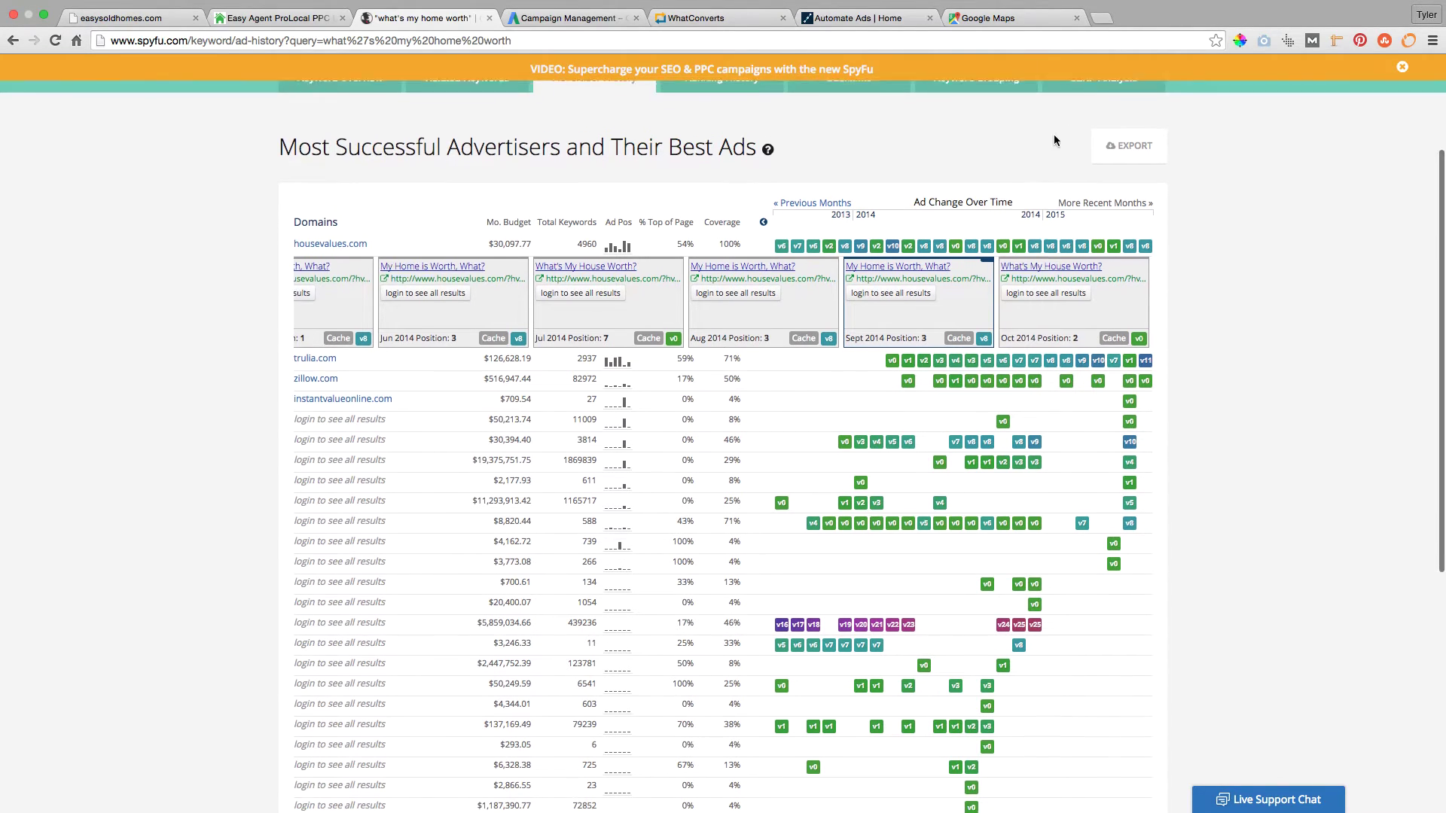
# Google 'what's my home worth' in a new tab and copy the Trulia ad headline
pyautogui.click(1107, 20)
pyautogui.write('what ')
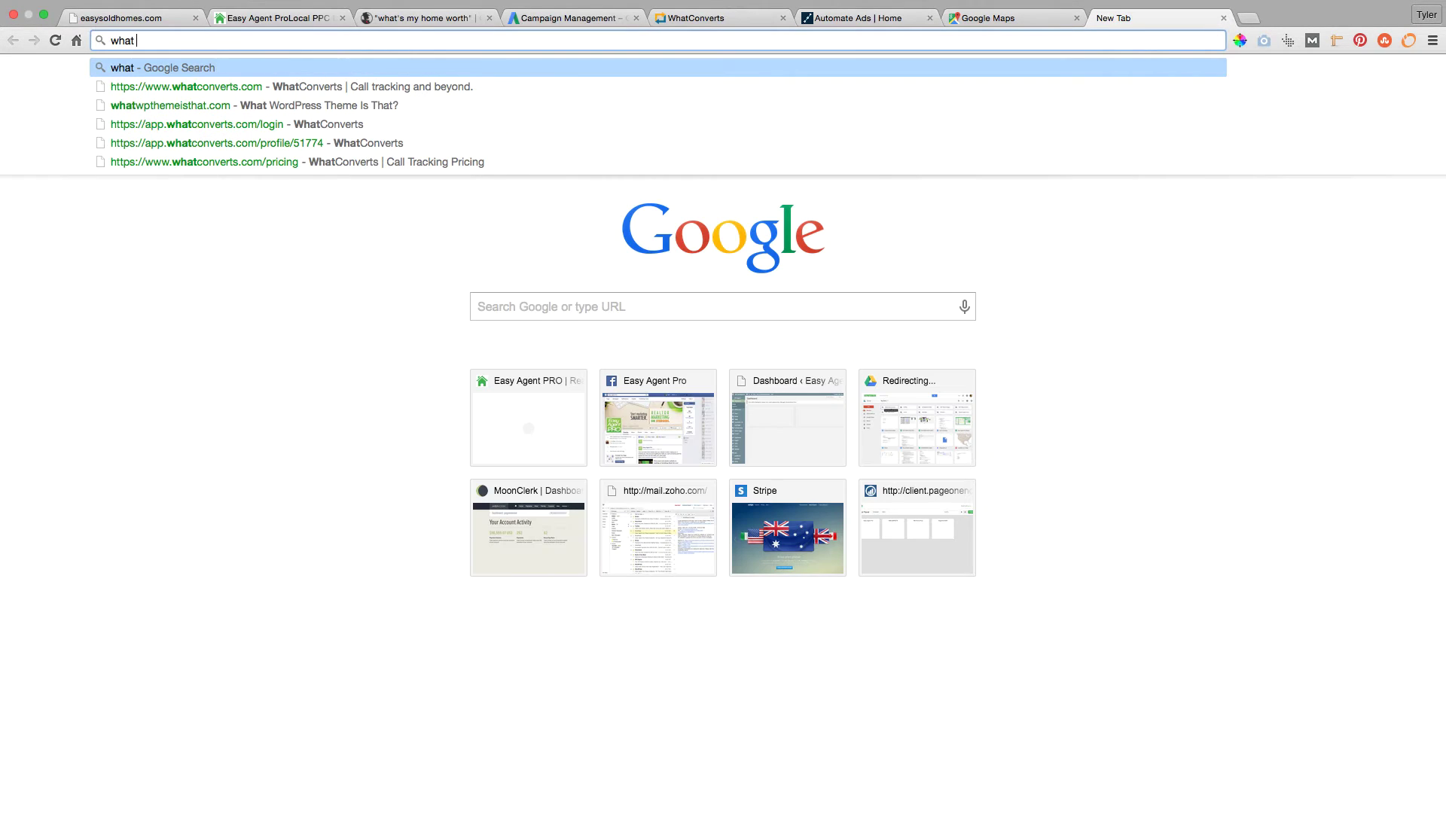
pyautogui.write("'s my home wort")
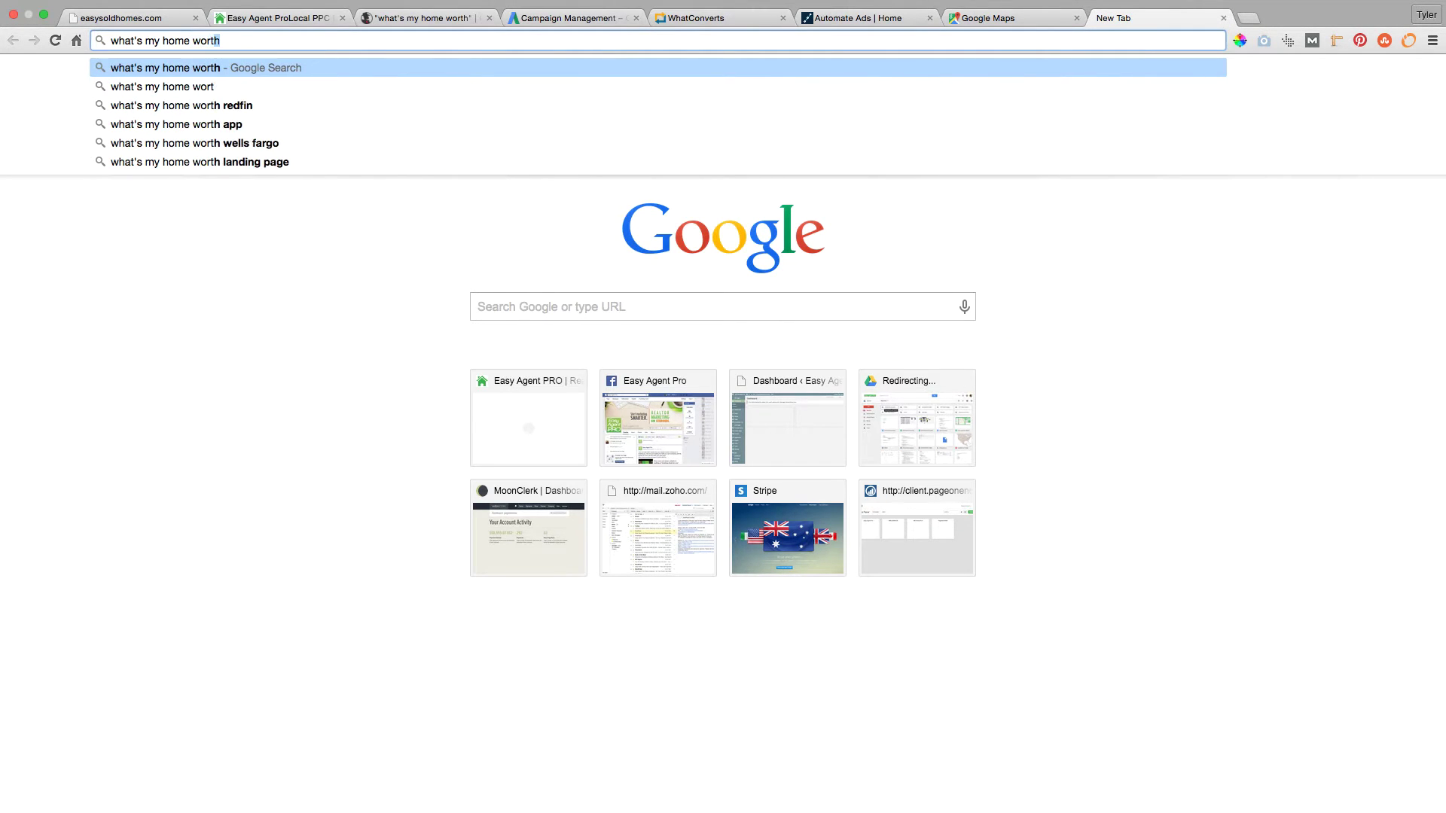
pyautogui.press('Return')
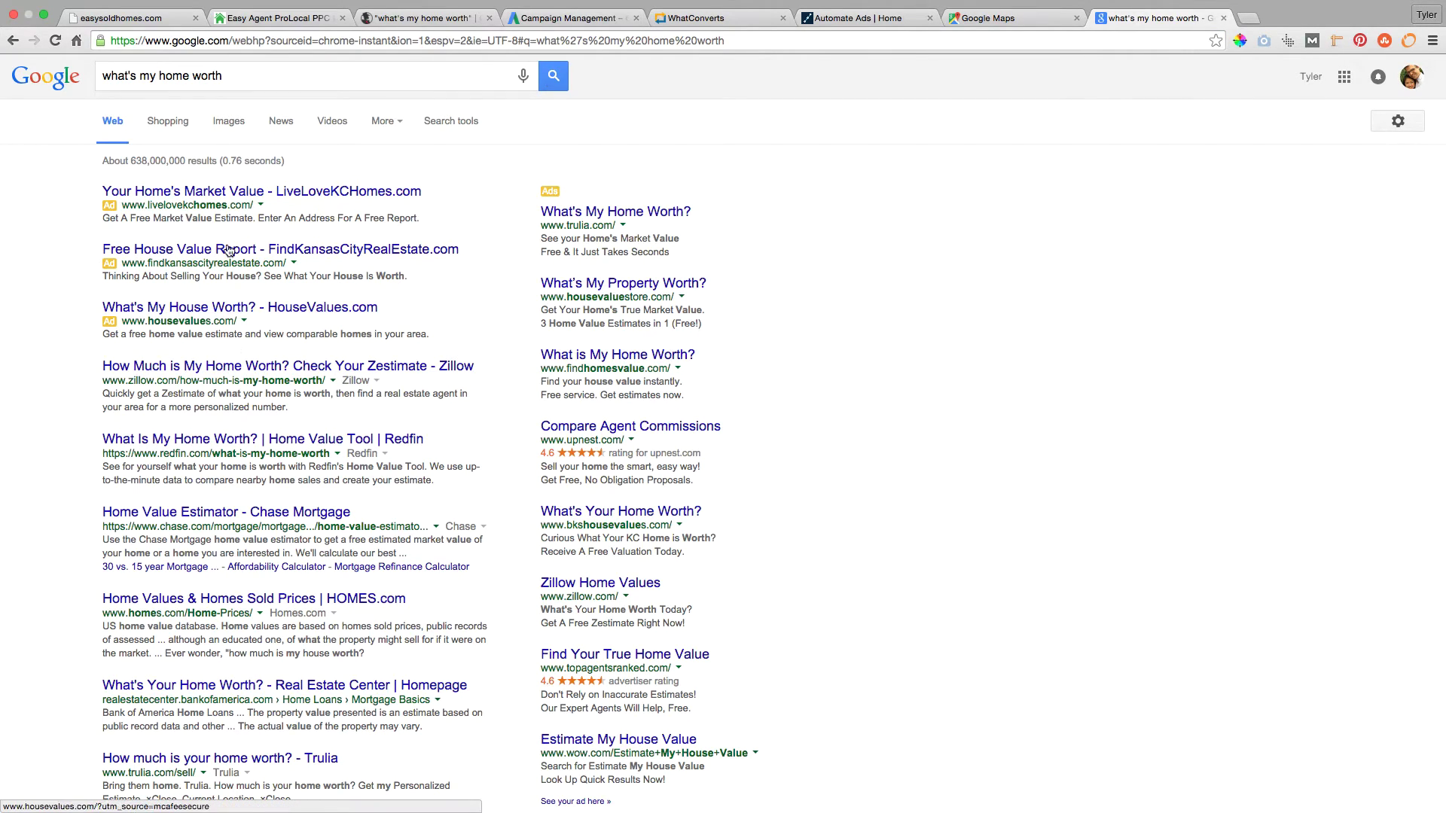
pyautogui.click(672, 254)
pyautogui.moveTo(673, 254); pyautogui.dragTo(542, 235)
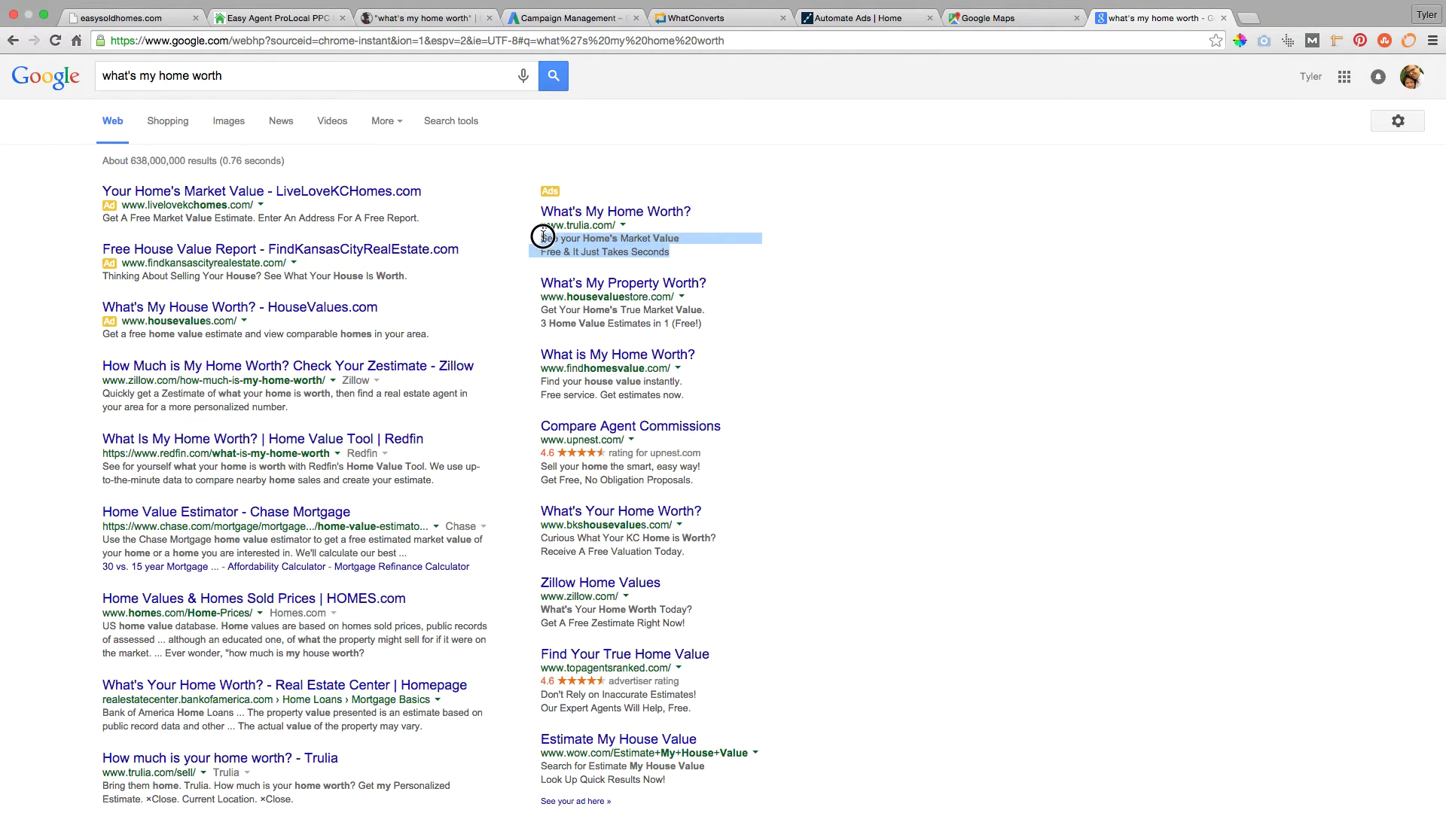
pyautogui.click(705, 213)
pyautogui.moveTo(701, 215); pyautogui.dragTo(543, 217)
pyautogui.press('super+c')
pyautogui.press('super+3')
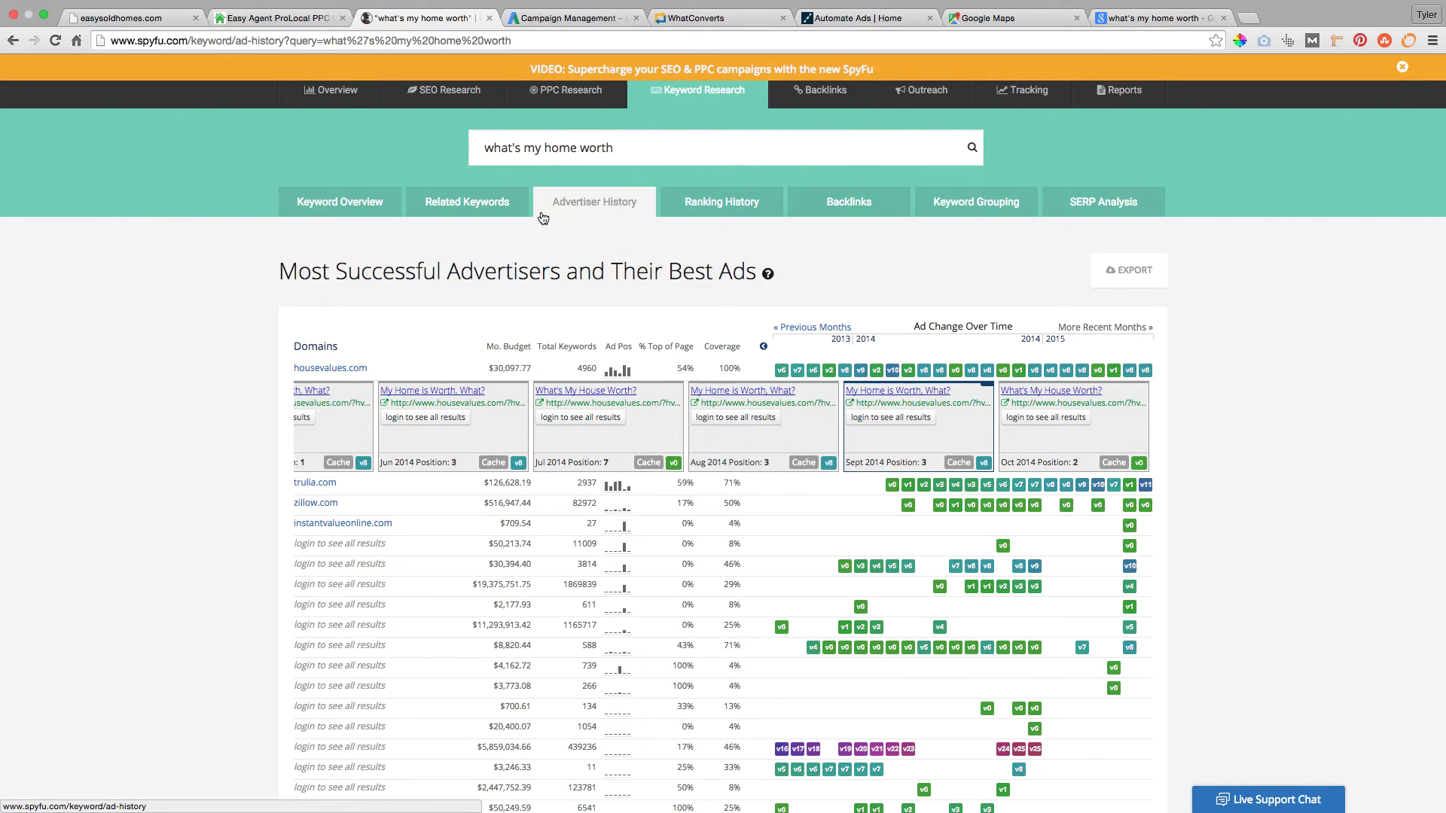
pyautogui.press('super+4')
# Paste 'What's My Home Worth?' as the ad headline and copy Trulia's description lines
pyautogui.click(263, 284)
pyautogui.press('super+v')
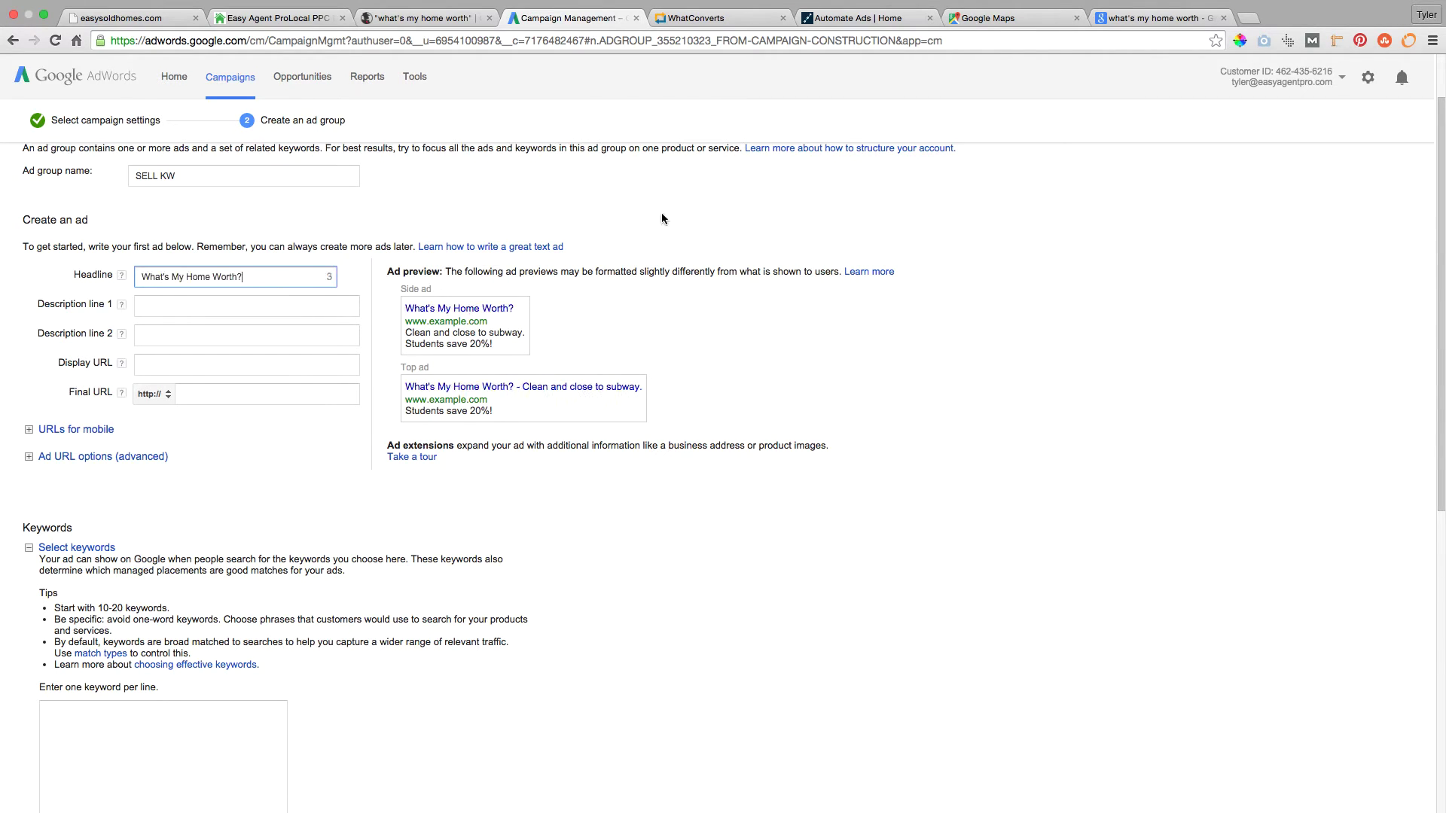
pyautogui.click(1110, 21)
pyautogui.moveTo(682, 250); pyautogui.dragTo(542, 239)
pyautogui.press('super+c')
pyautogui.press('super+3')
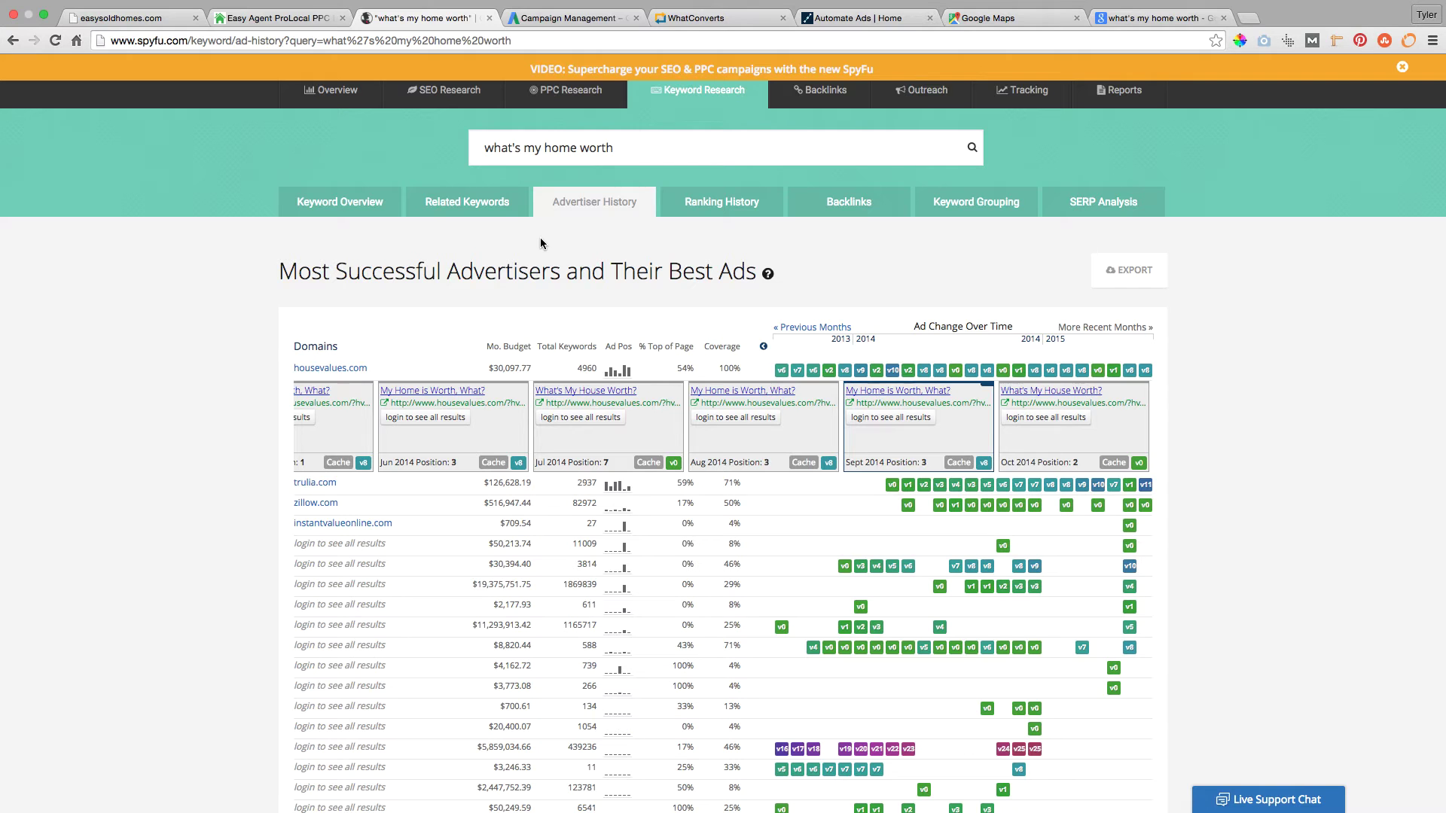
pyautogui.press('super+4')
# Fill both description lines, trimming line 1; line 2 reads 'Free & It Just Takes Seconds'
pyautogui.click(340, 305)
pyautogui.press('super+v')
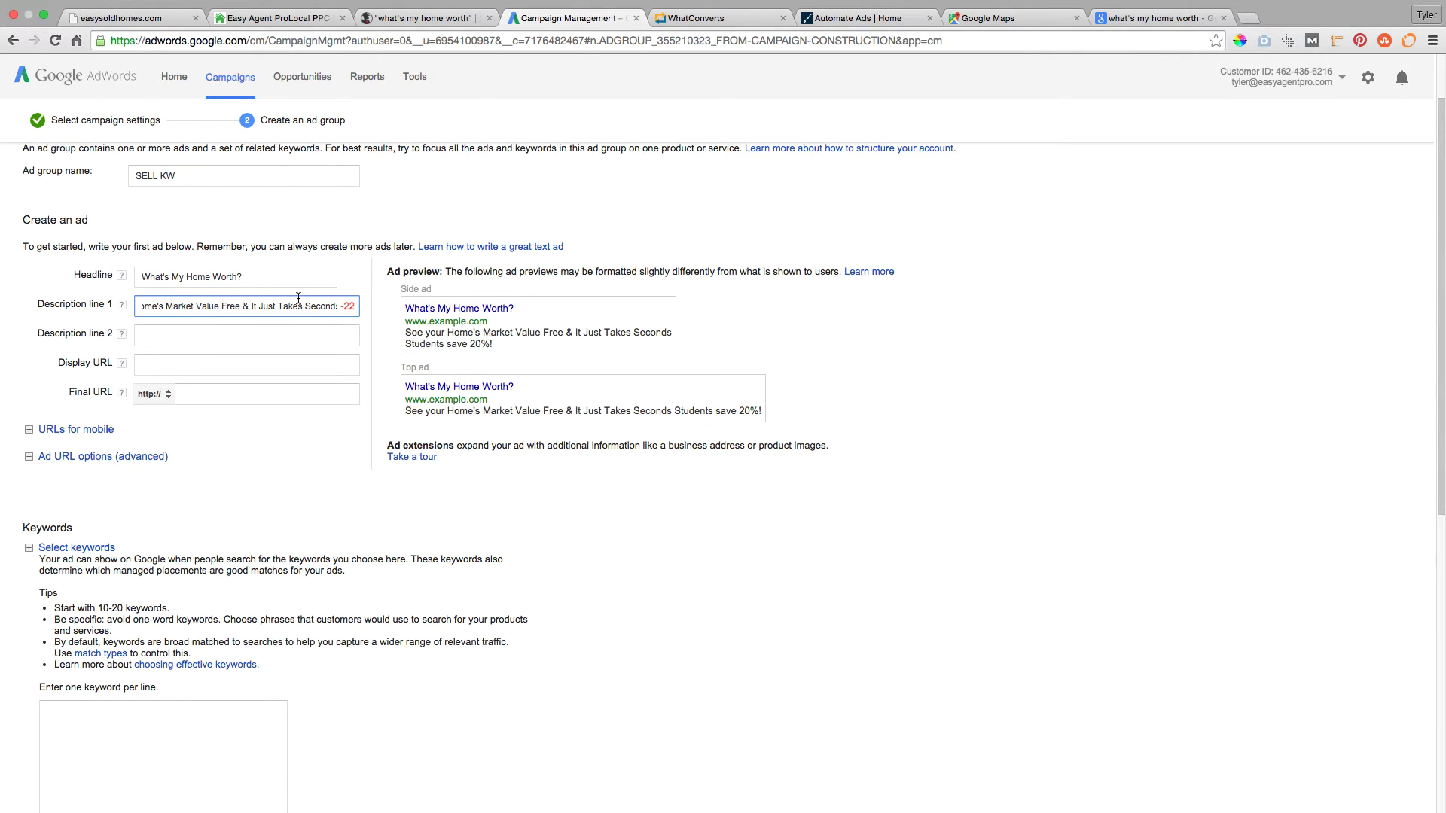
pyautogui.hotkey('shift', 'alt', 'Left')
pyautogui.hotkey('shift', 'alt', 'Left')
pyautogui.hotkey('shift', 'alt', 'Left')
pyautogui.hotkey('shift', 'alt', 'Left')
pyautogui.hotkey('shift', 'alt', 'Left')
pyautogui.hotkey('ctrl', 'c')
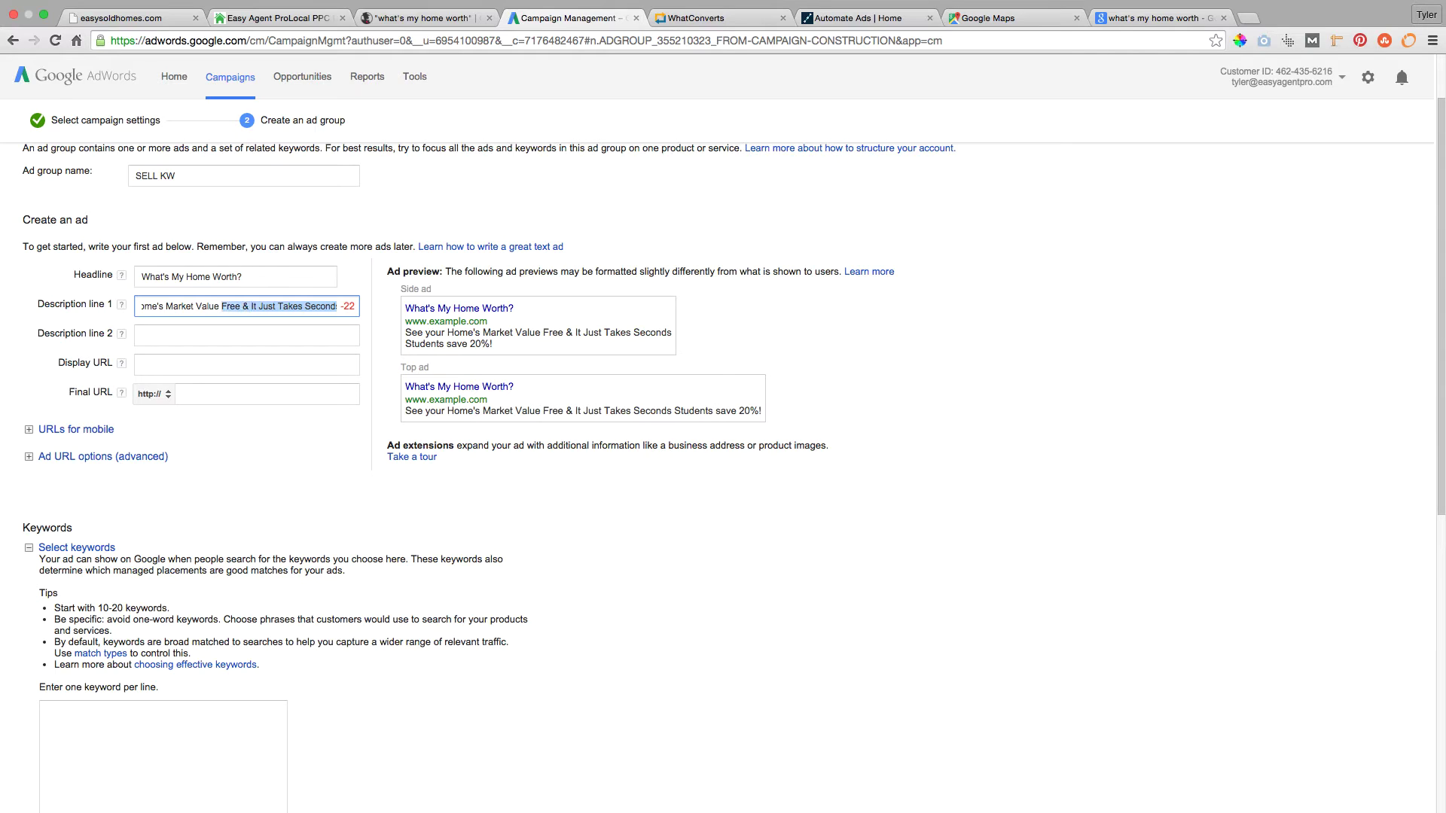
pyautogui.press('BackSpace')
pyautogui.press('Tab')
pyautogui.press('Tab')
pyautogui.hotkey('ctrl', 'v')
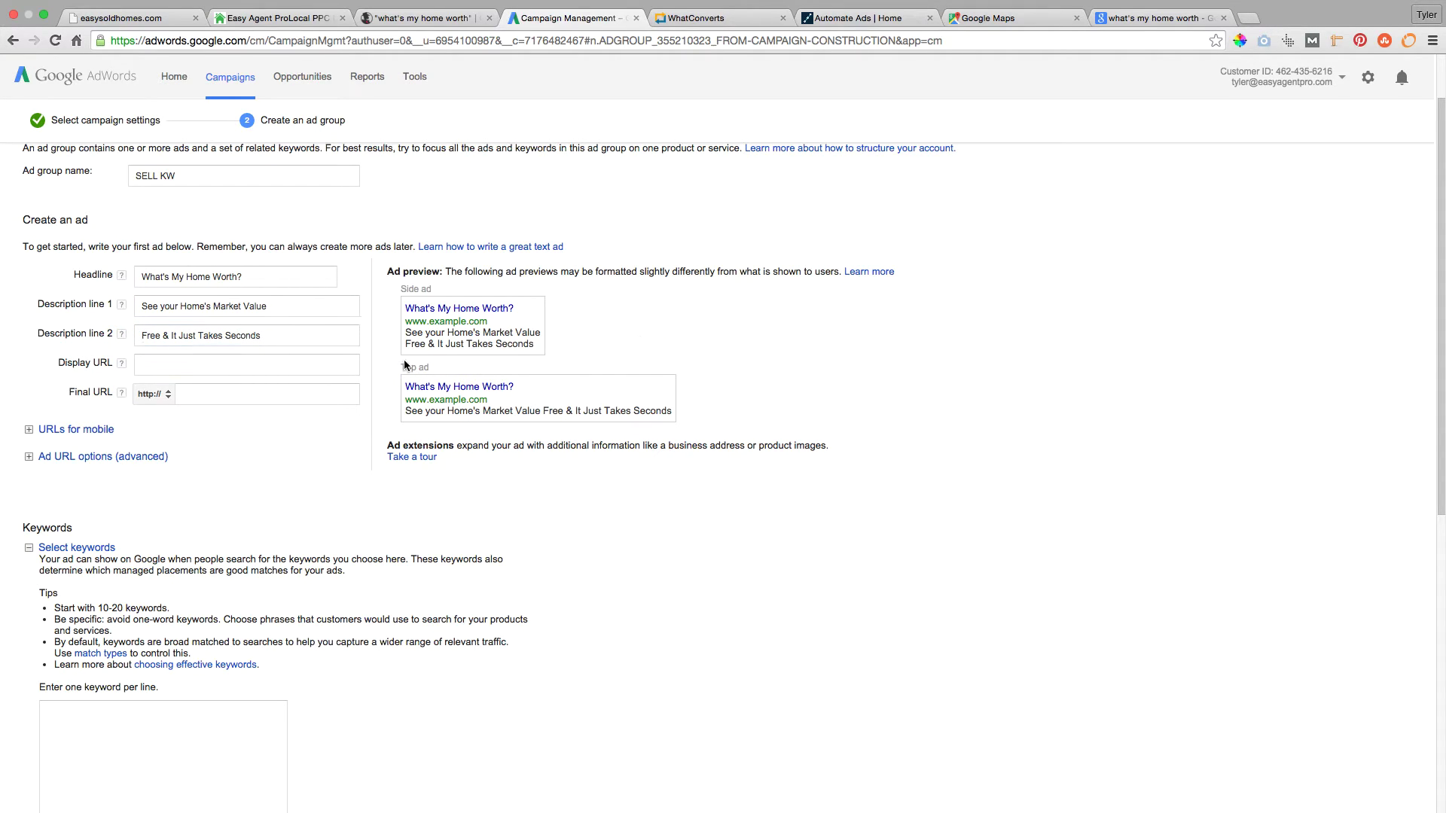
# Set the ad's Display URL and Final URL to easysoldhomes.com/
pyautogui.scroll(-2, 404, 366)
pyautogui.click(272, 284)
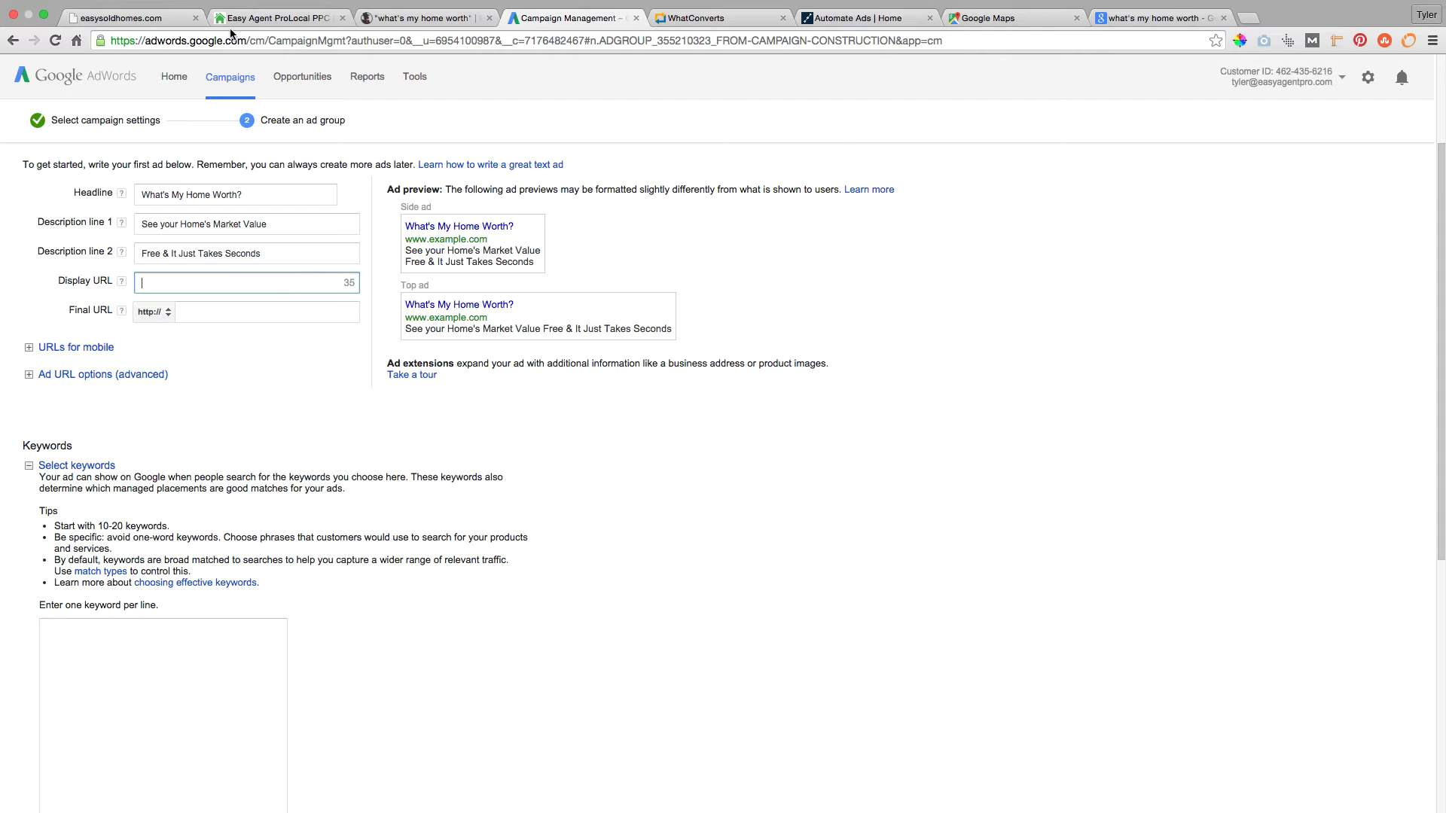
pyautogui.click(139, 17)
pyautogui.click(237, 45)
pyautogui.press('super+c')
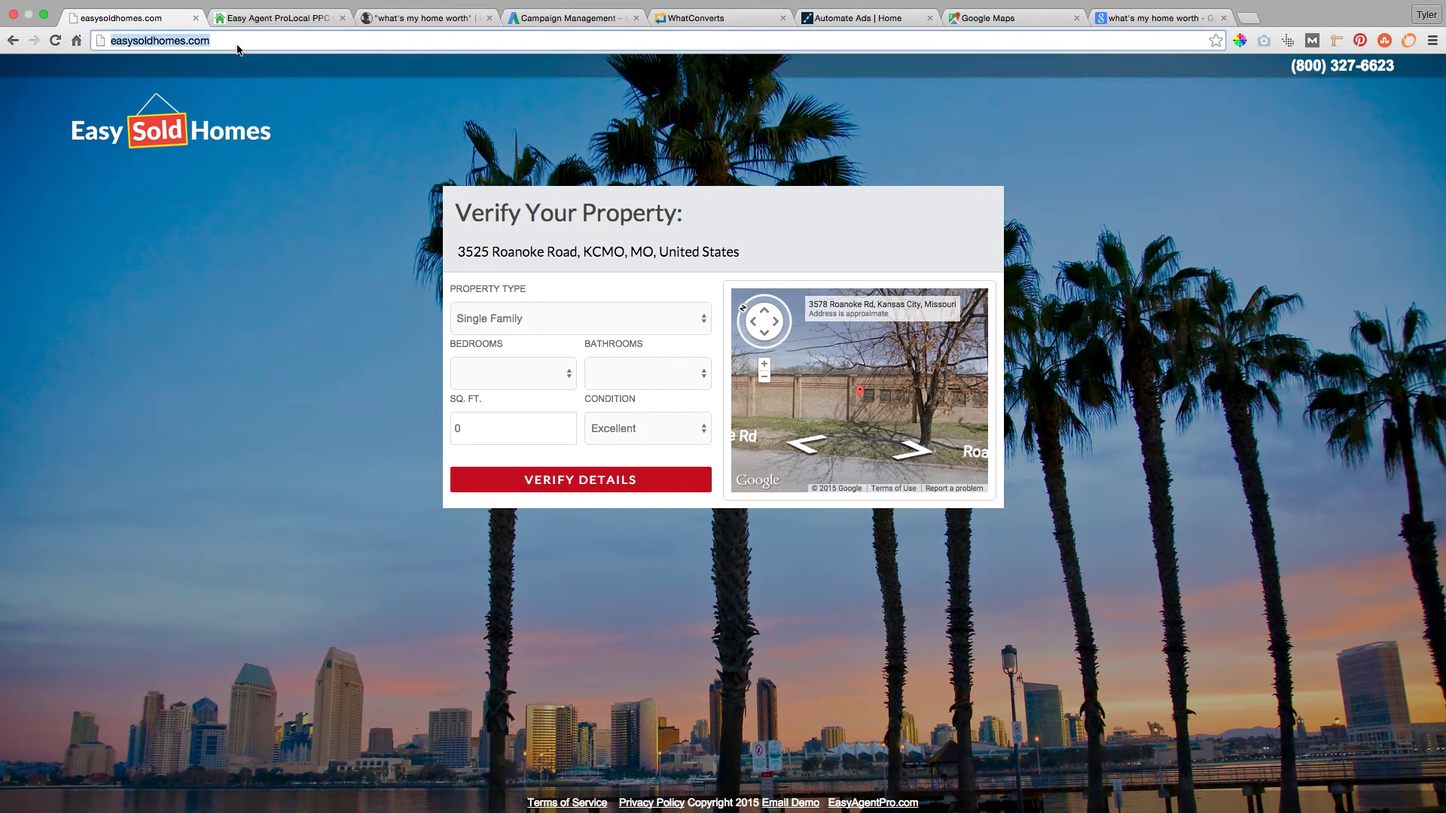
pyautogui.click(539, 16)
pyautogui.press('super+v')
pyautogui.click(208, 317)
pyautogui.write('easysoldhomes.com/')
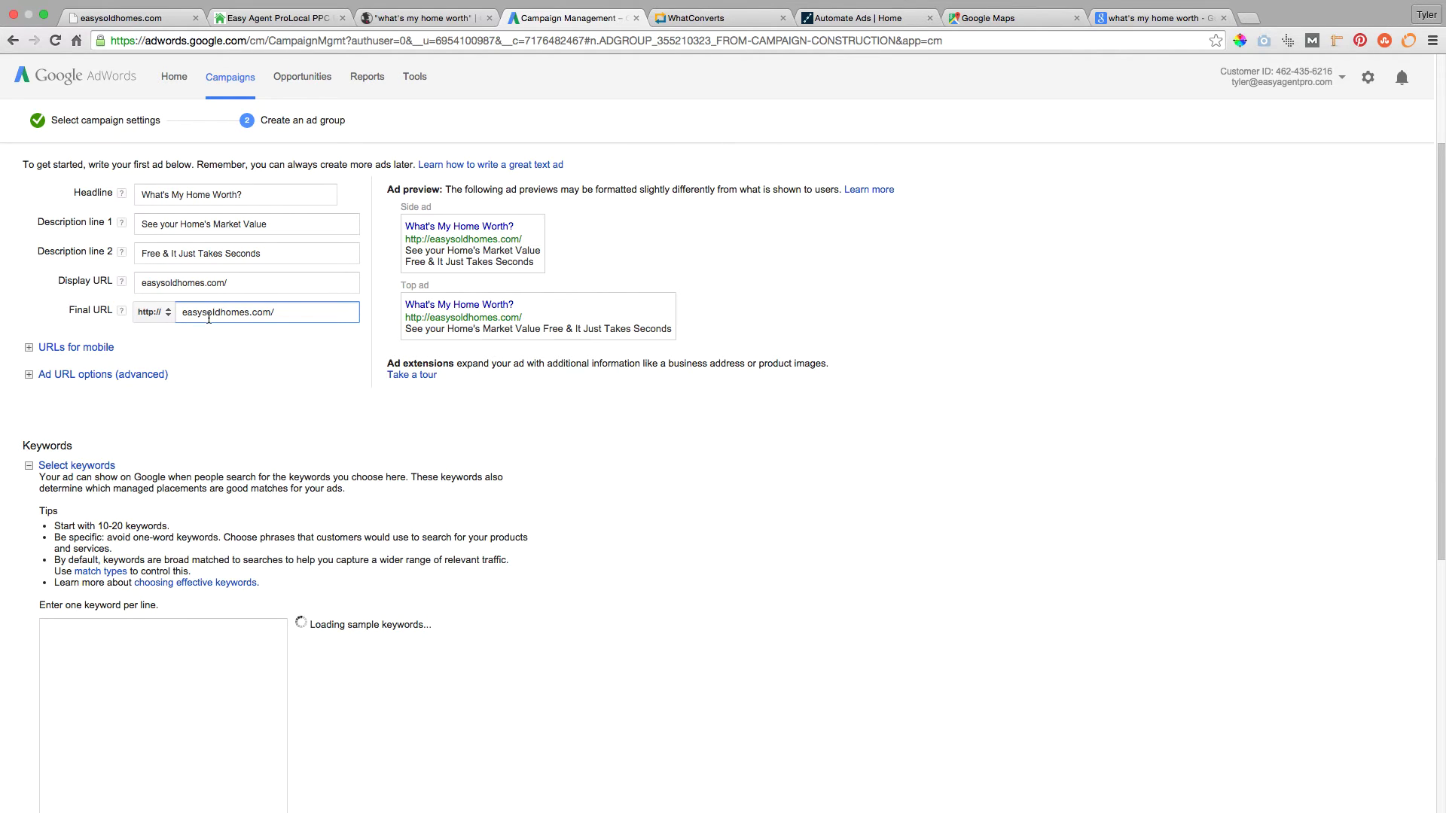
pyautogui.click(308, 361)
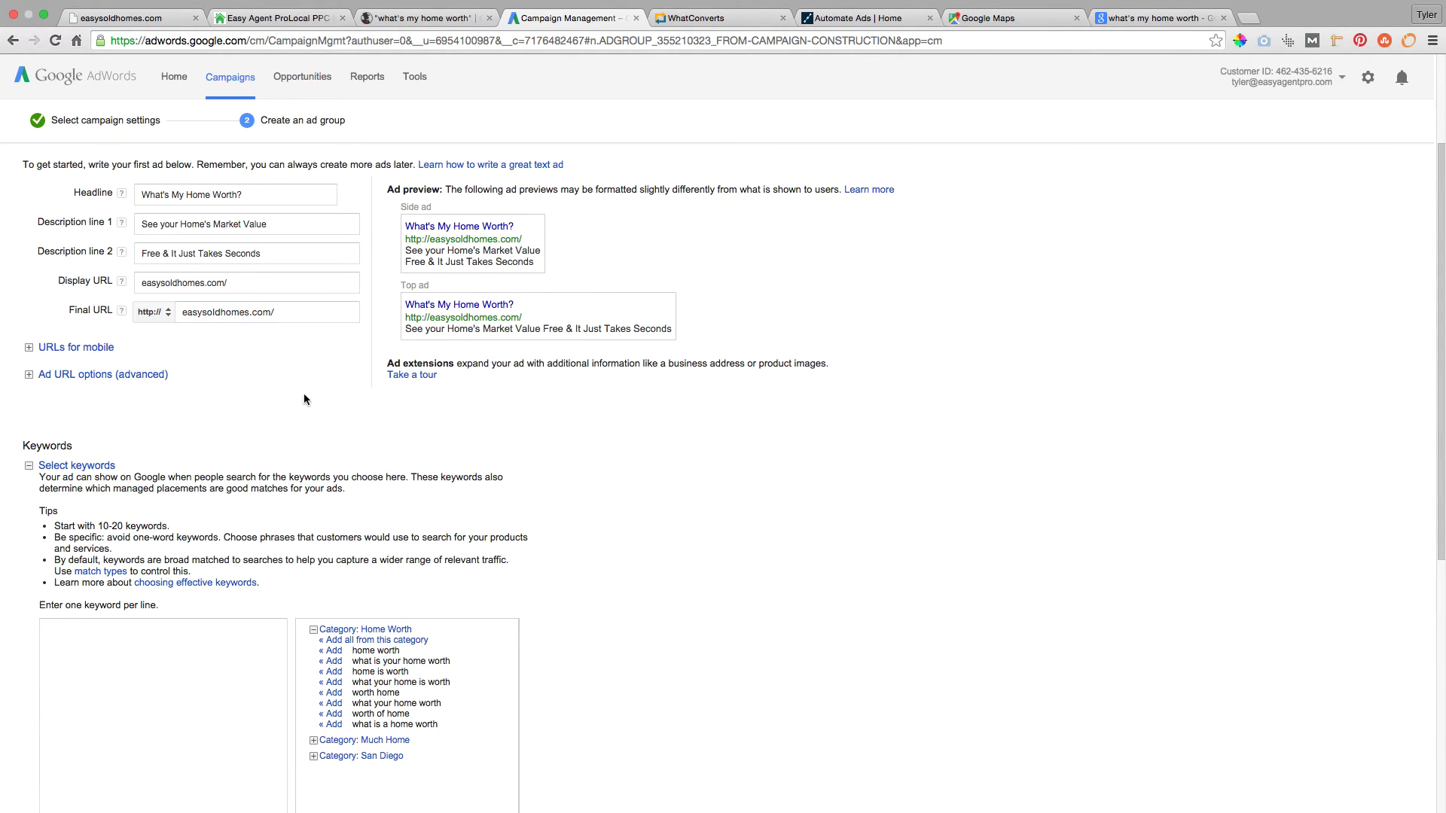
# Look through the AdWords tools list and other open tabs, then return to the ad group
pyautogui.scroll(-5, 307, 397)
pyautogui.scroll(1, 305, 400)
pyautogui.click(200, 488)
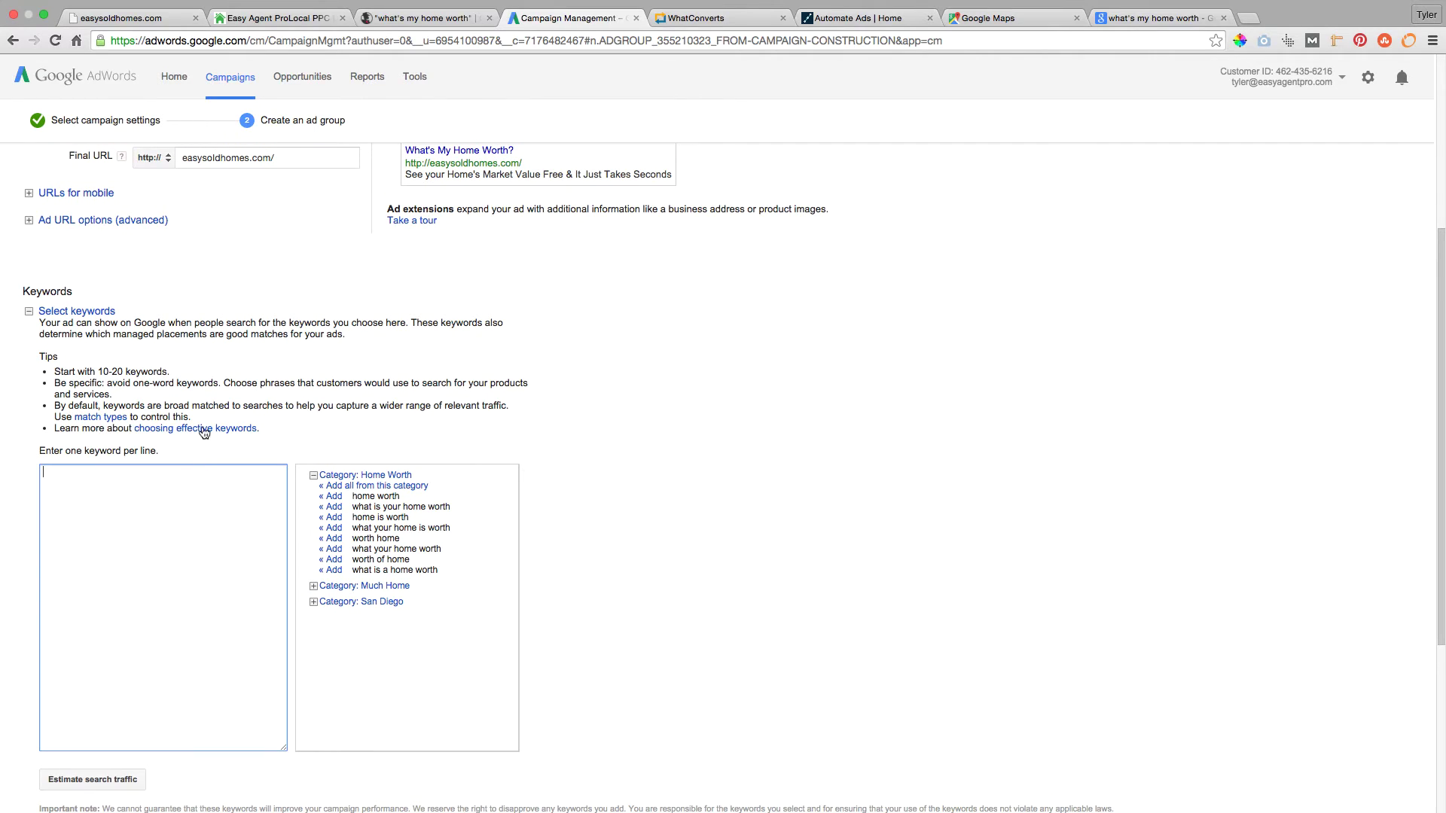
pyautogui.click(407, 78)
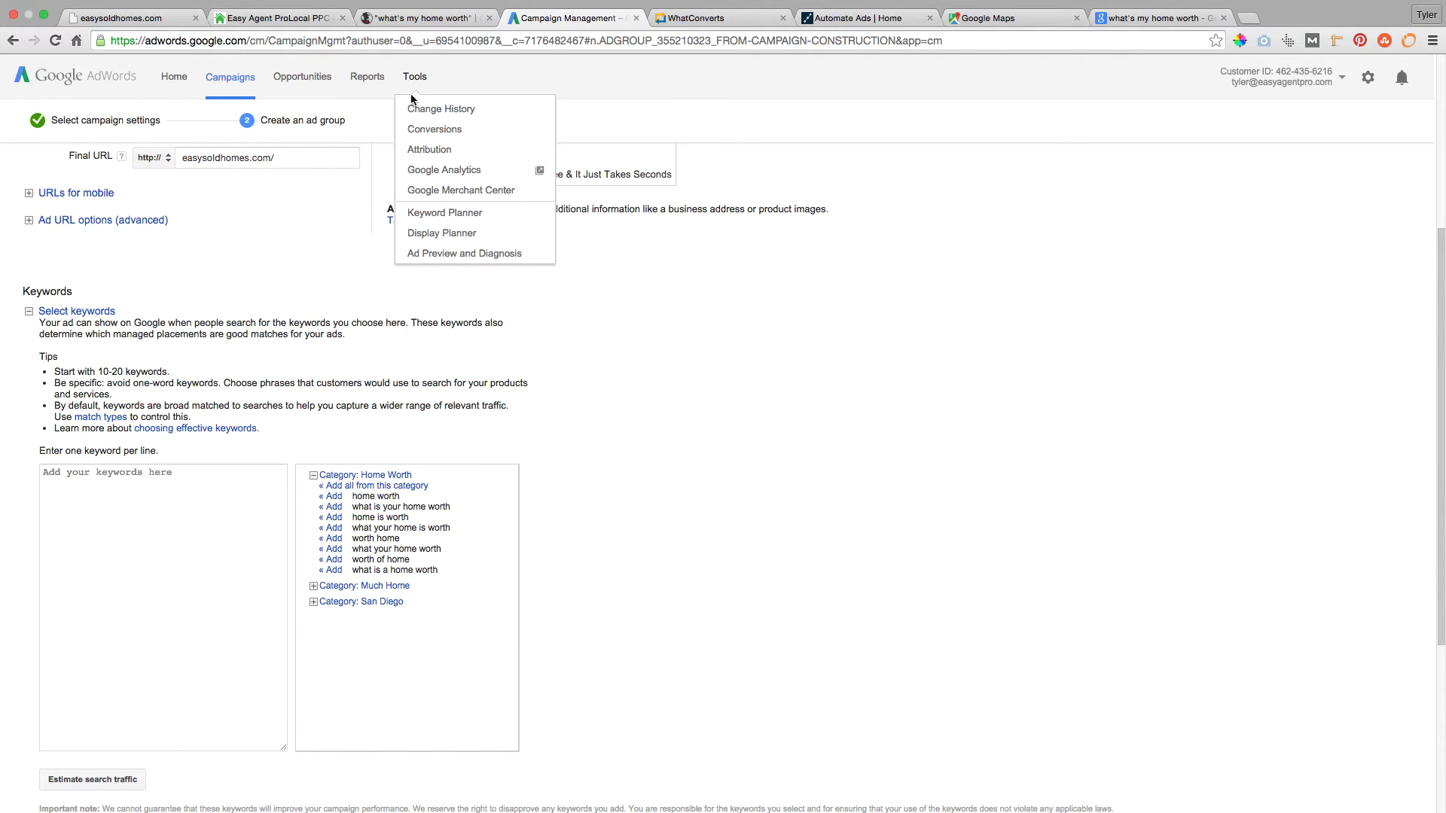
pyautogui.click(320, 257)
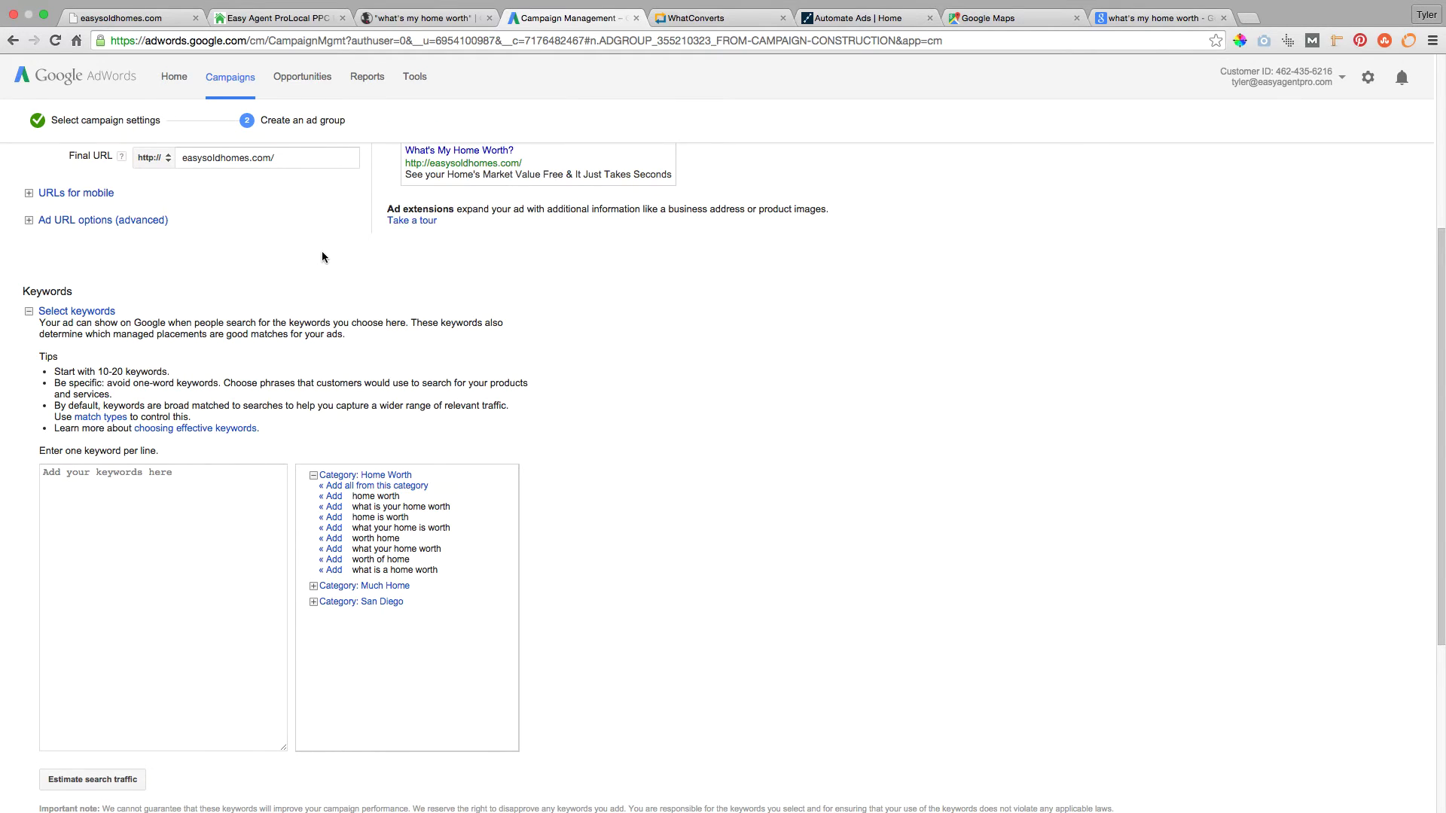
pyautogui.click(878, 23)
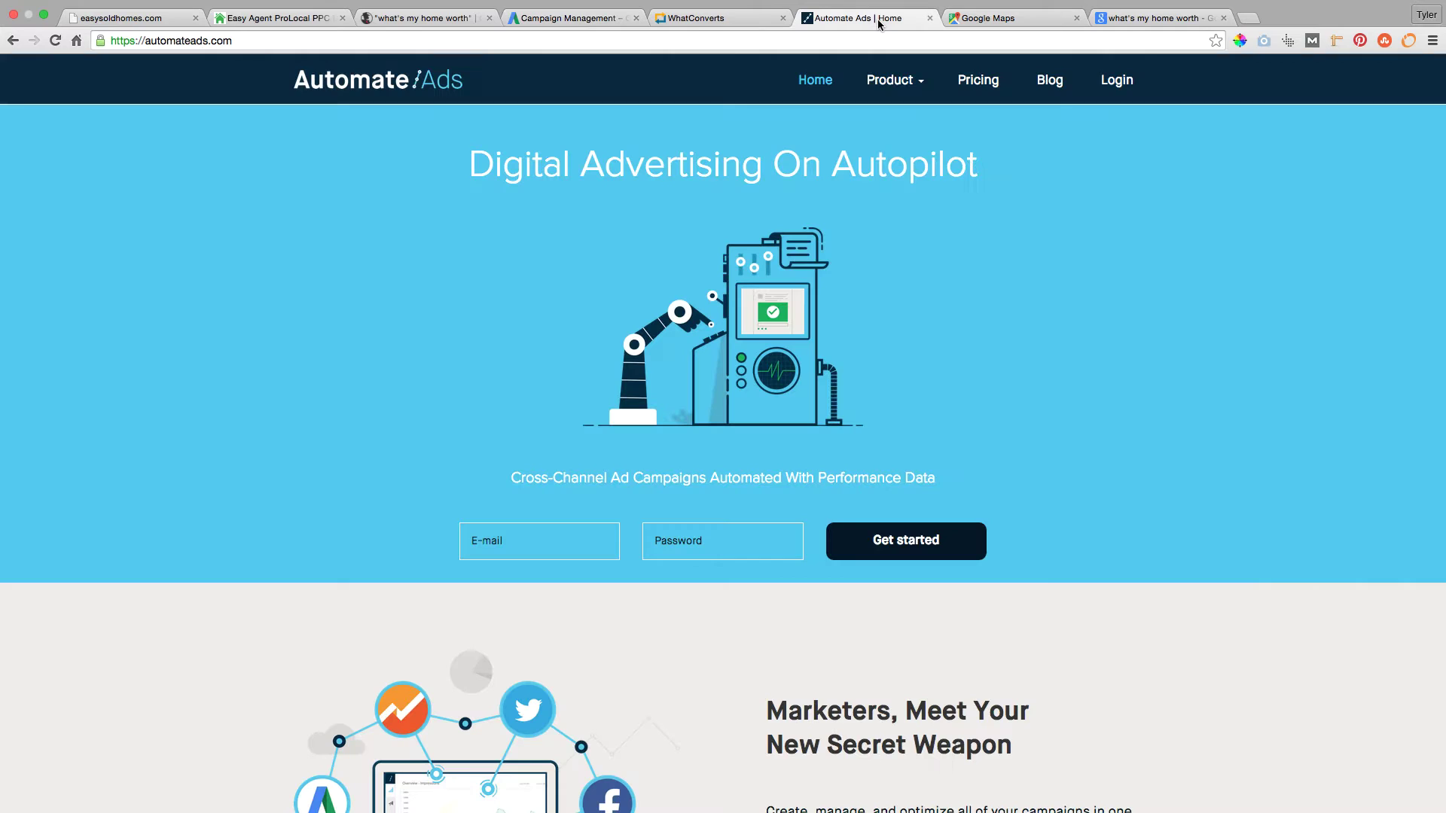
pyautogui.click(549, 21)
pyautogui.click(461, 23)
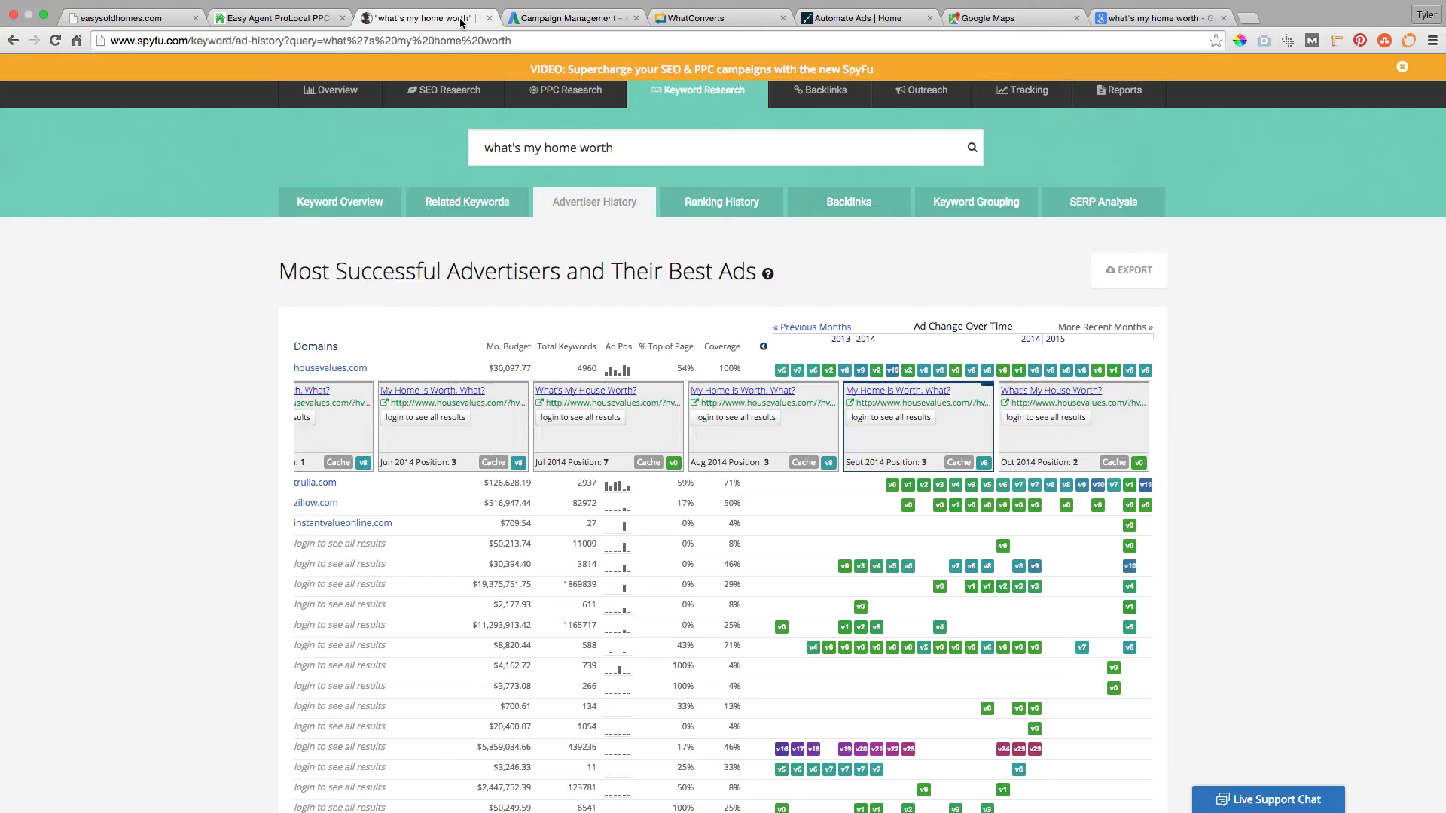
pyautogui.click(553, 18)
# Add every suggested Home Worth and Much Home keyword to the ad group
pyautogui.scroll(-3, 540, 262)
pyautogui.click(110, 387)
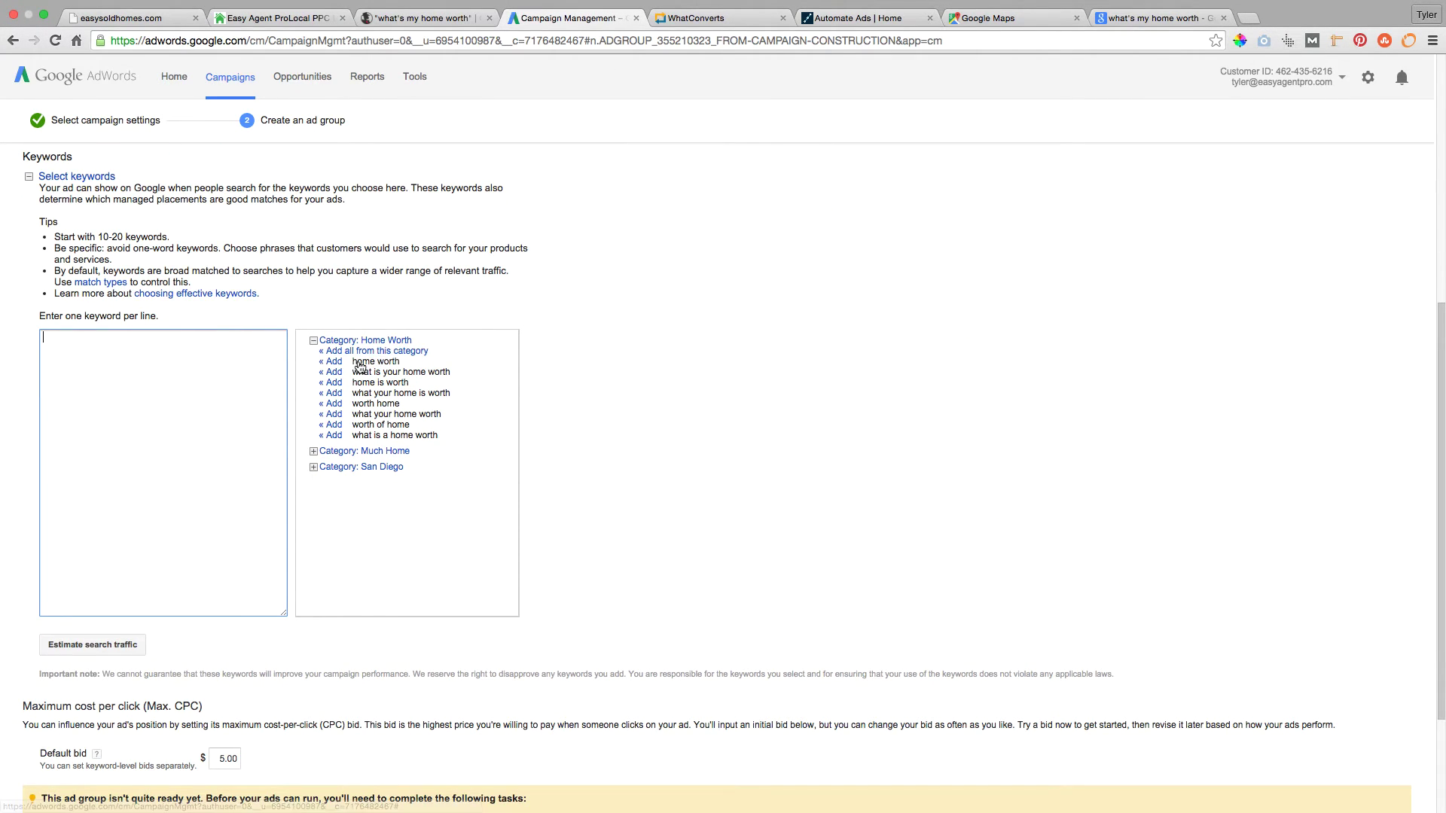
pyautogui.click(329, 352)
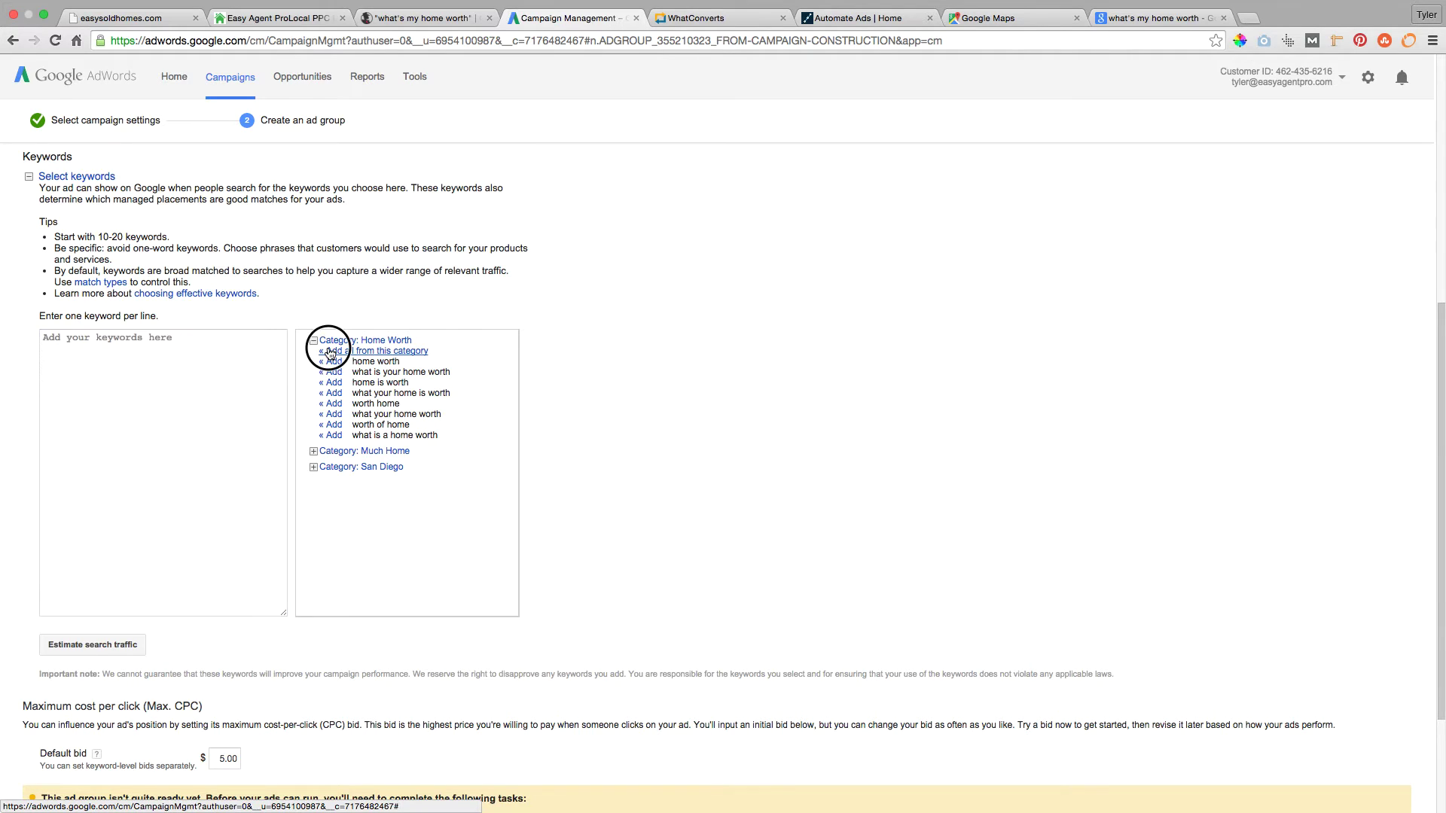
pyautogui.click(327, 340)
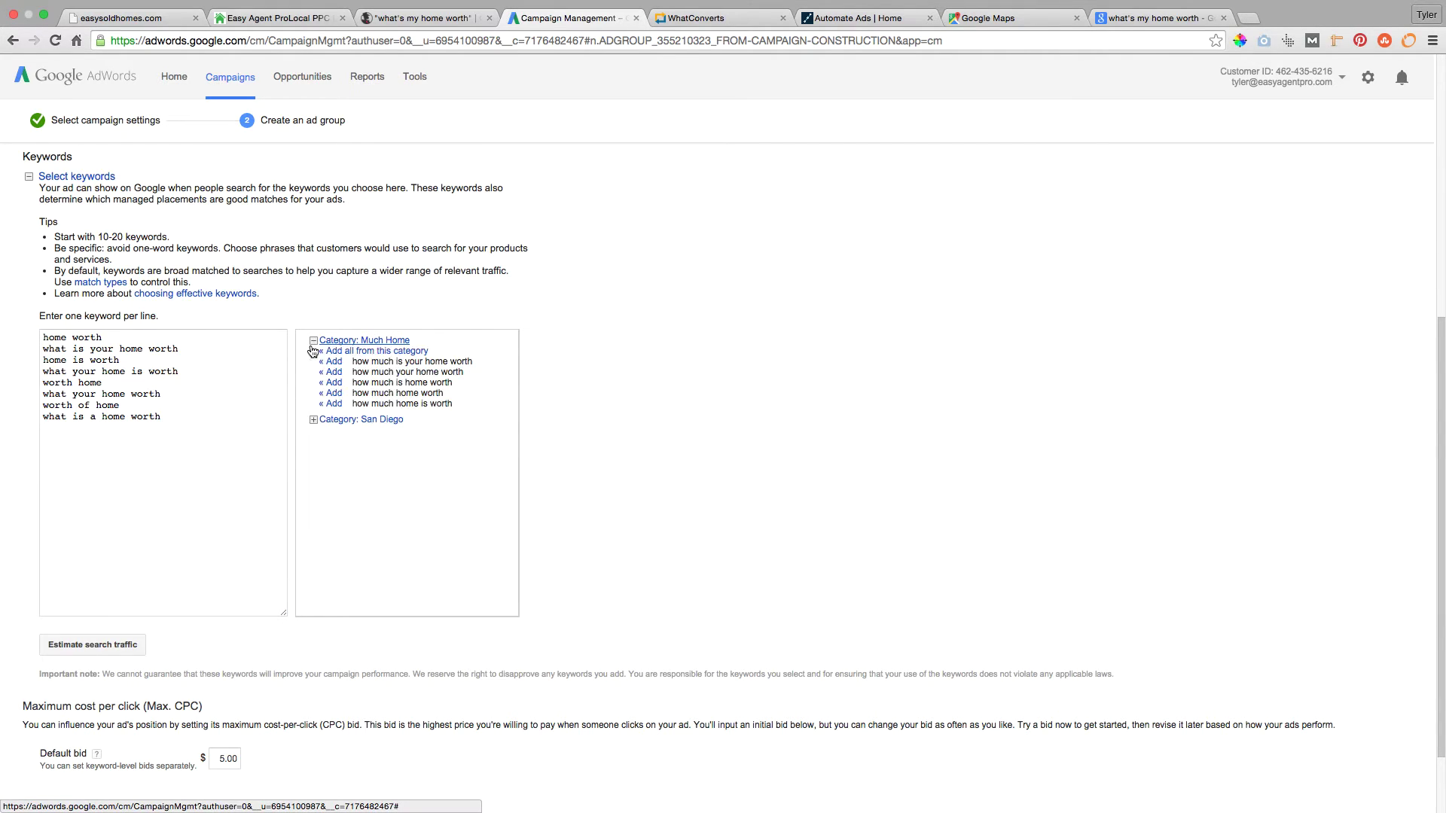
pyautogui.click(329, 351)
pyautogui.scroll(-3, 294, 444)
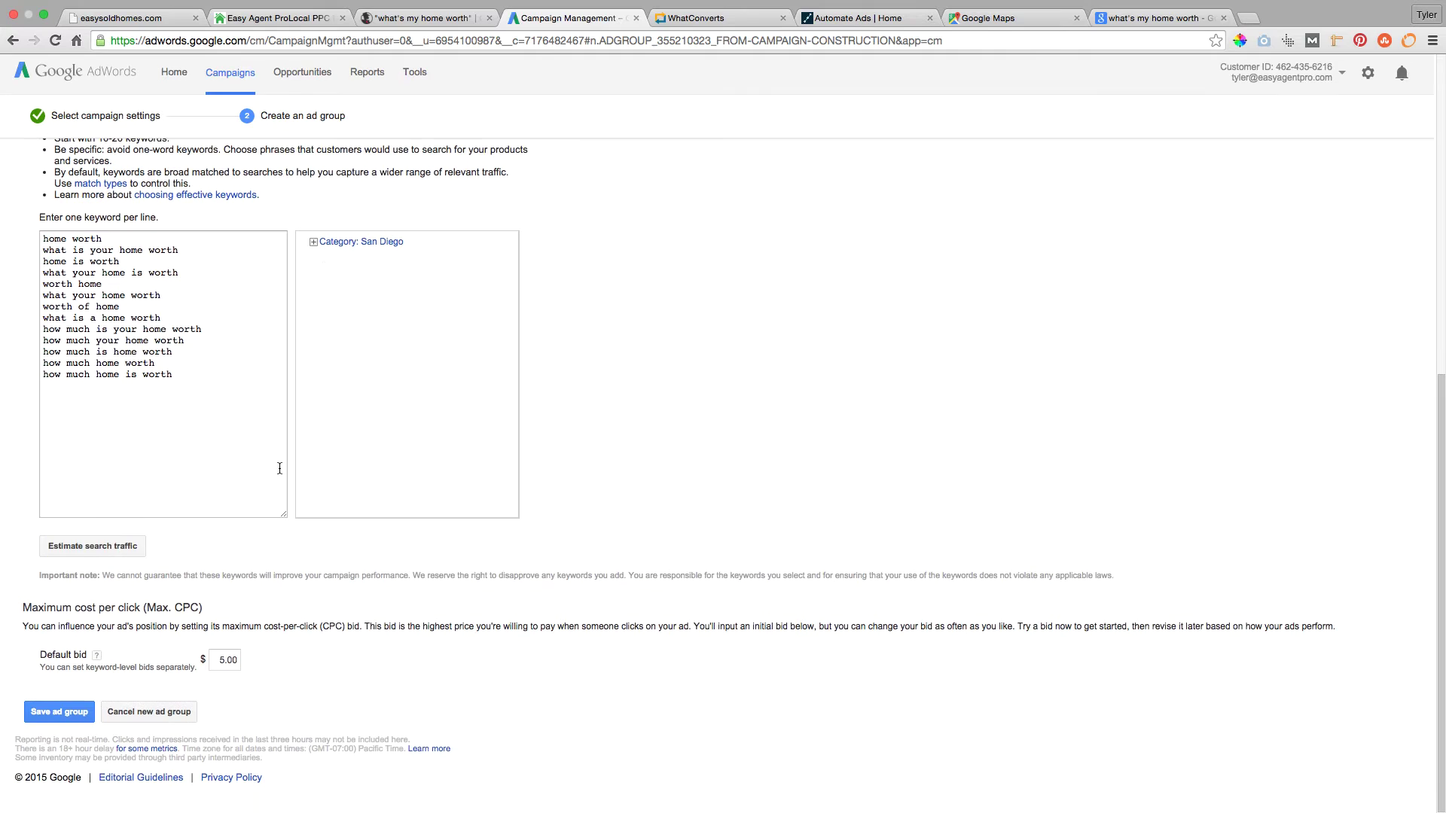
# Try saving, then delete the ampersand from the ad's second description line
pyautogui.click(57, 716)
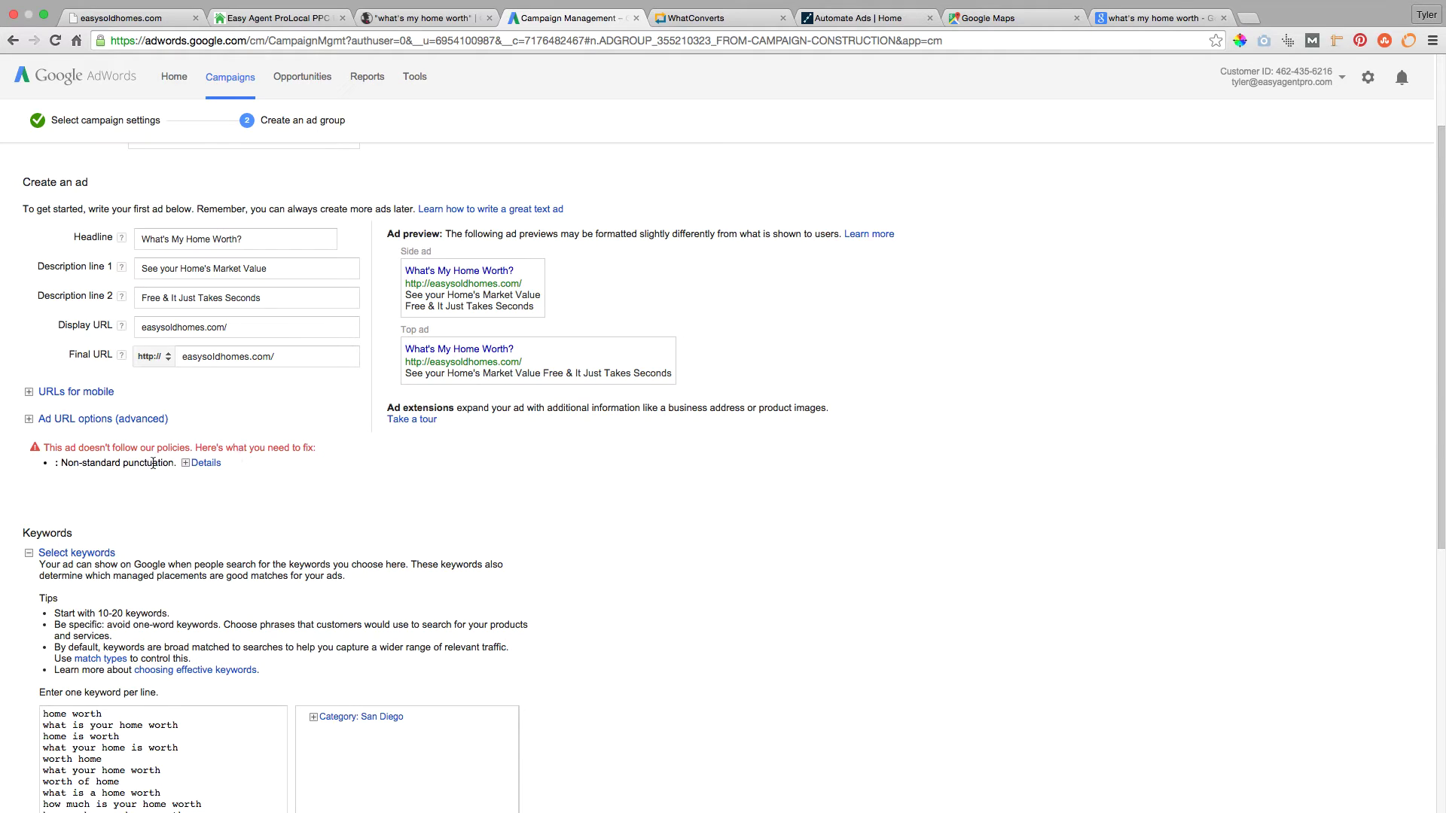
pyautogui.click(164, 298)
pyautogui.press('BackSpace')
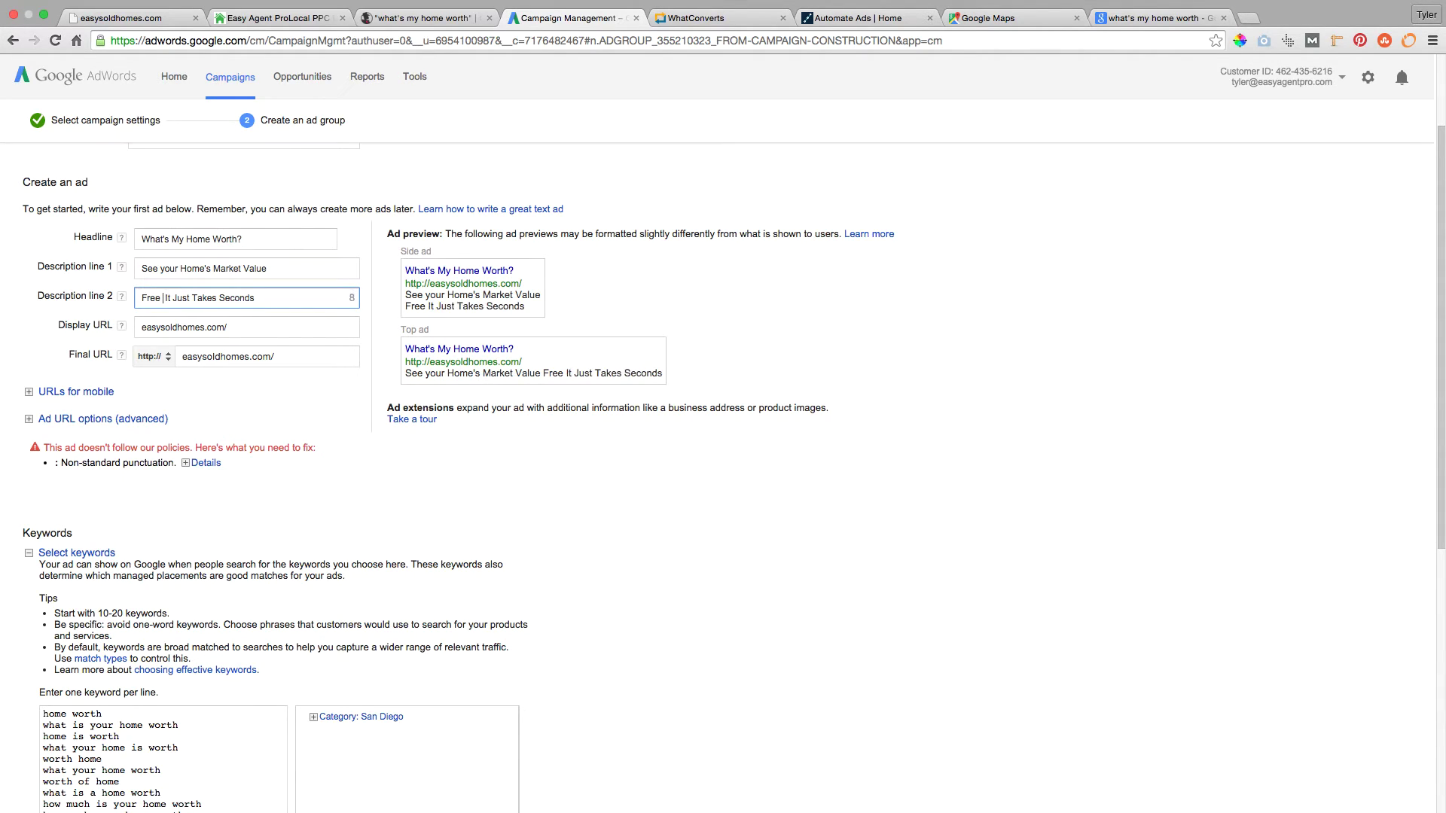
pyautogui.scroll(-1, 162, 406)
pyautogui.click(194, 426)
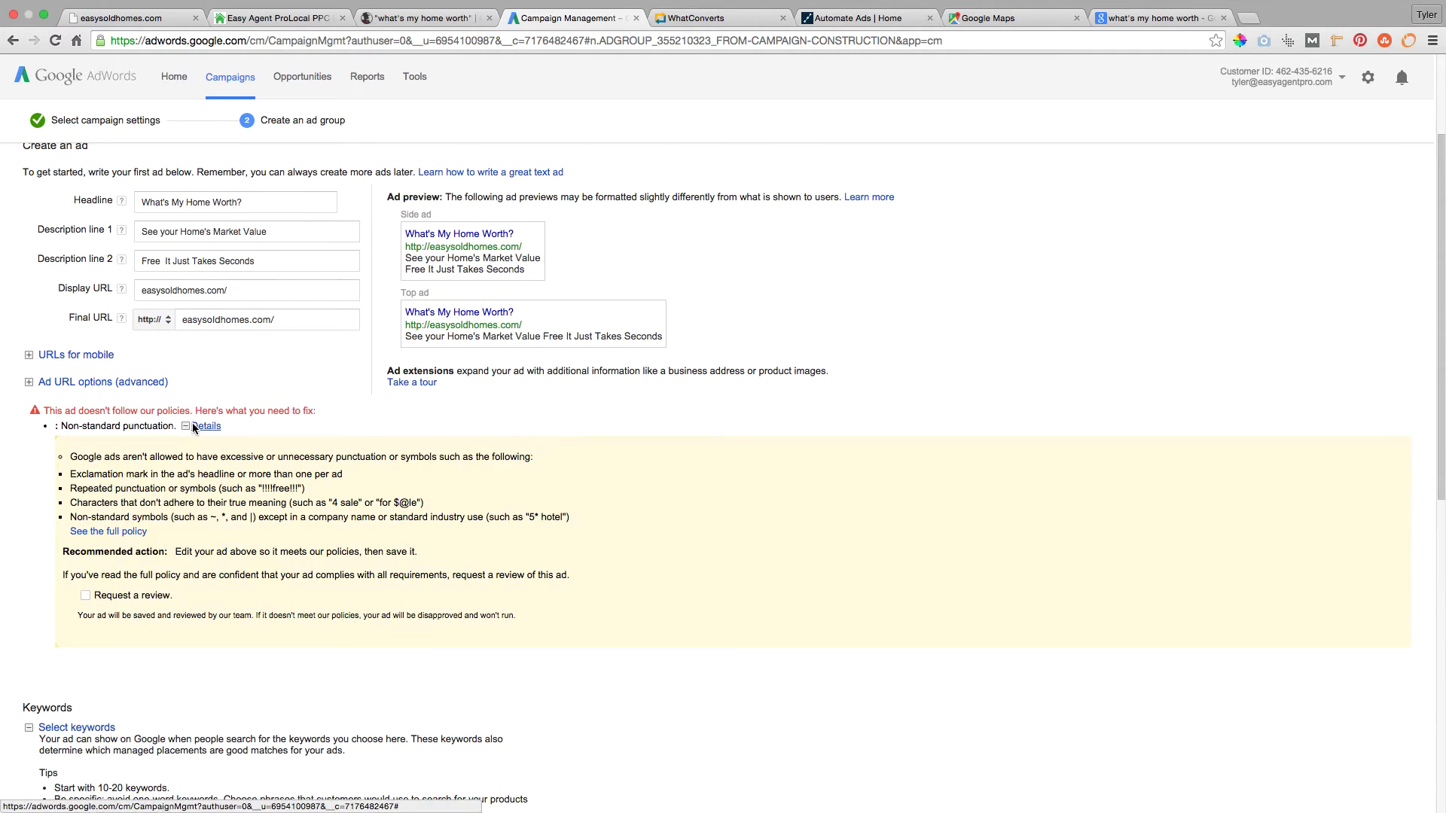
pyautogui.click(193, 427)
# Request a policy review for the ad and save the SELL KW ad group
pyautogui.scroll(-10, 193, 428)
pyautogui.click(61, 716)
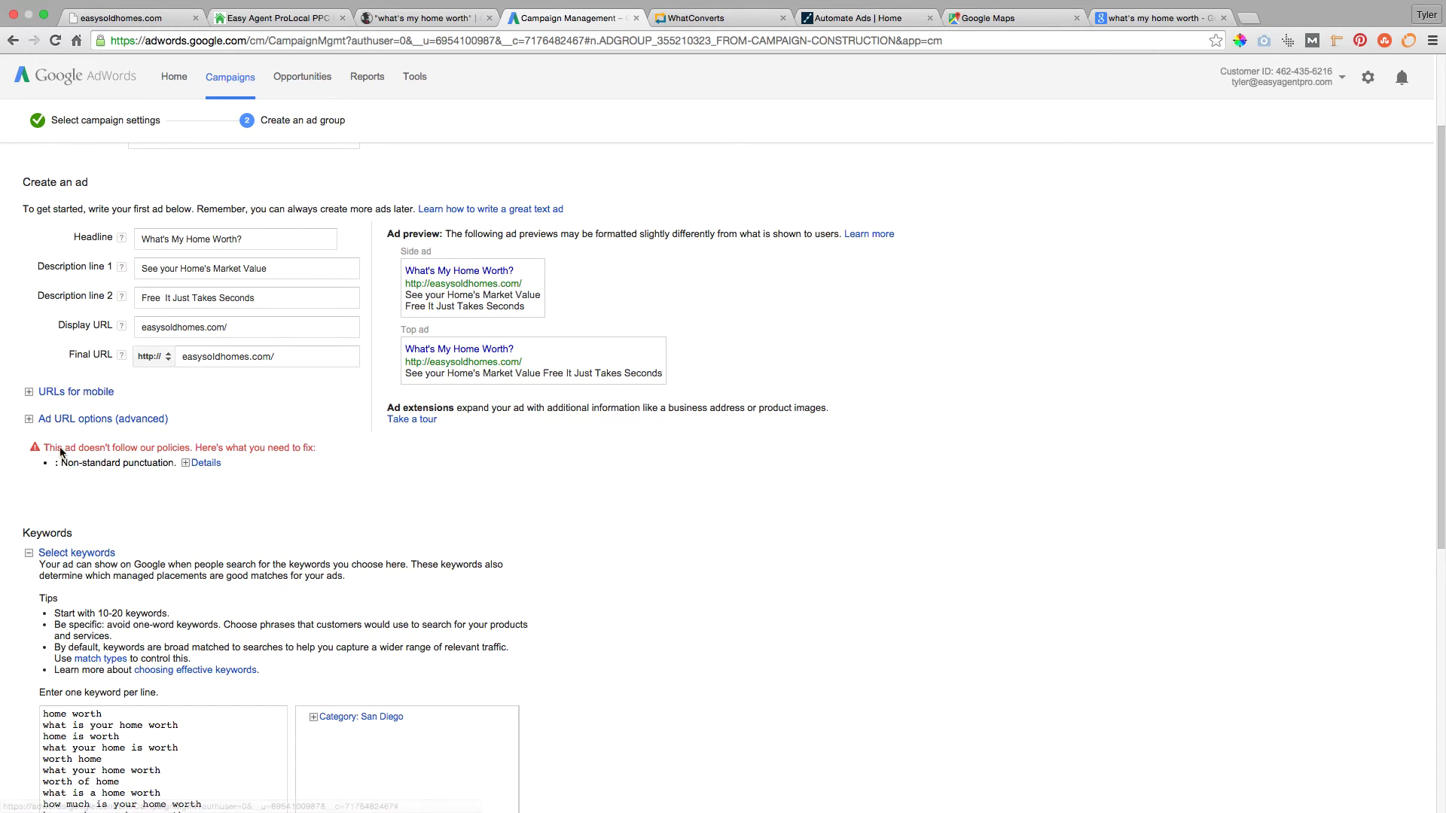
pyautogui.click(198, 463)
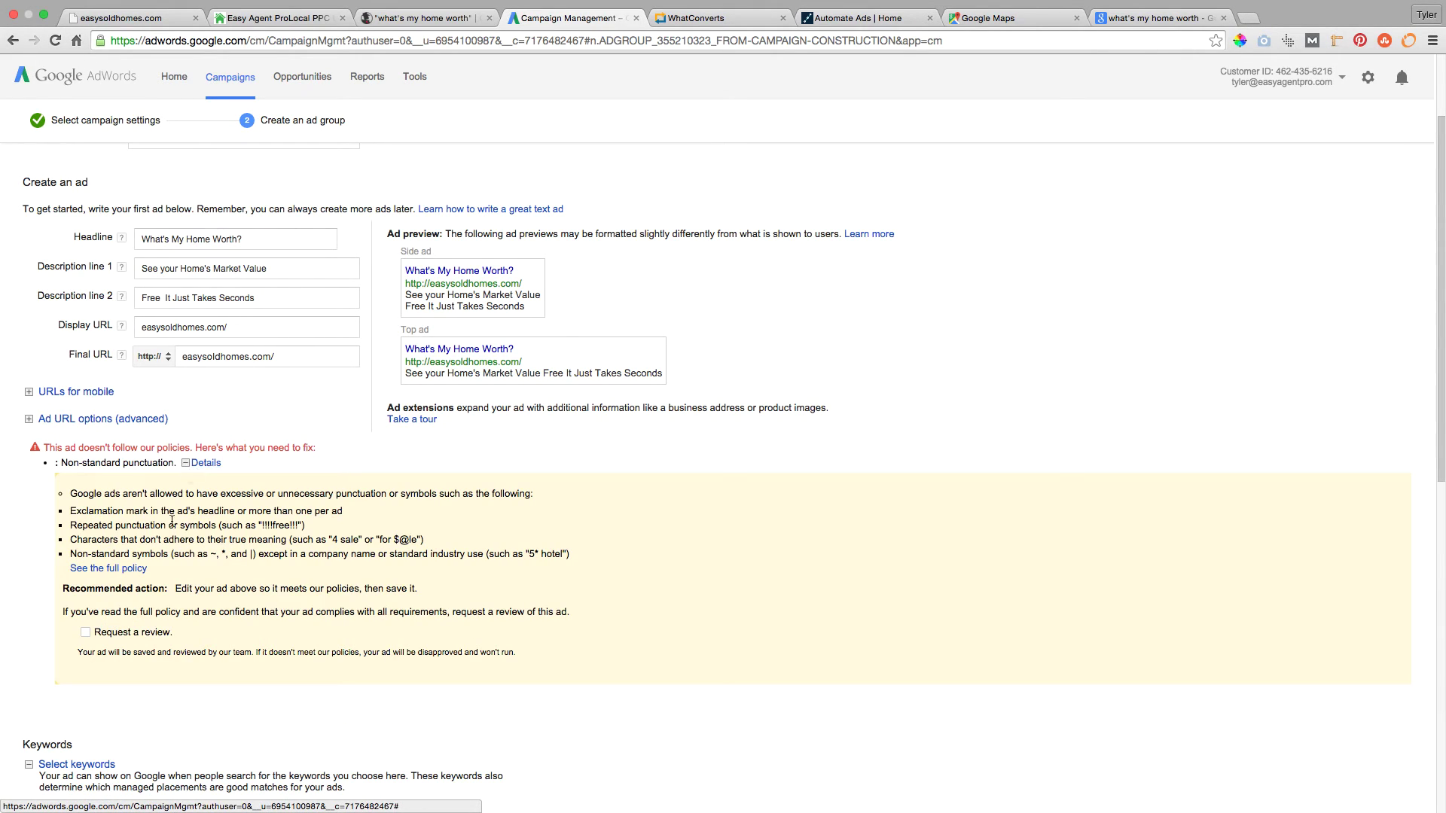
pyautogui.click(85, 633)
pyautogui.scroll(-10, 188, 635)
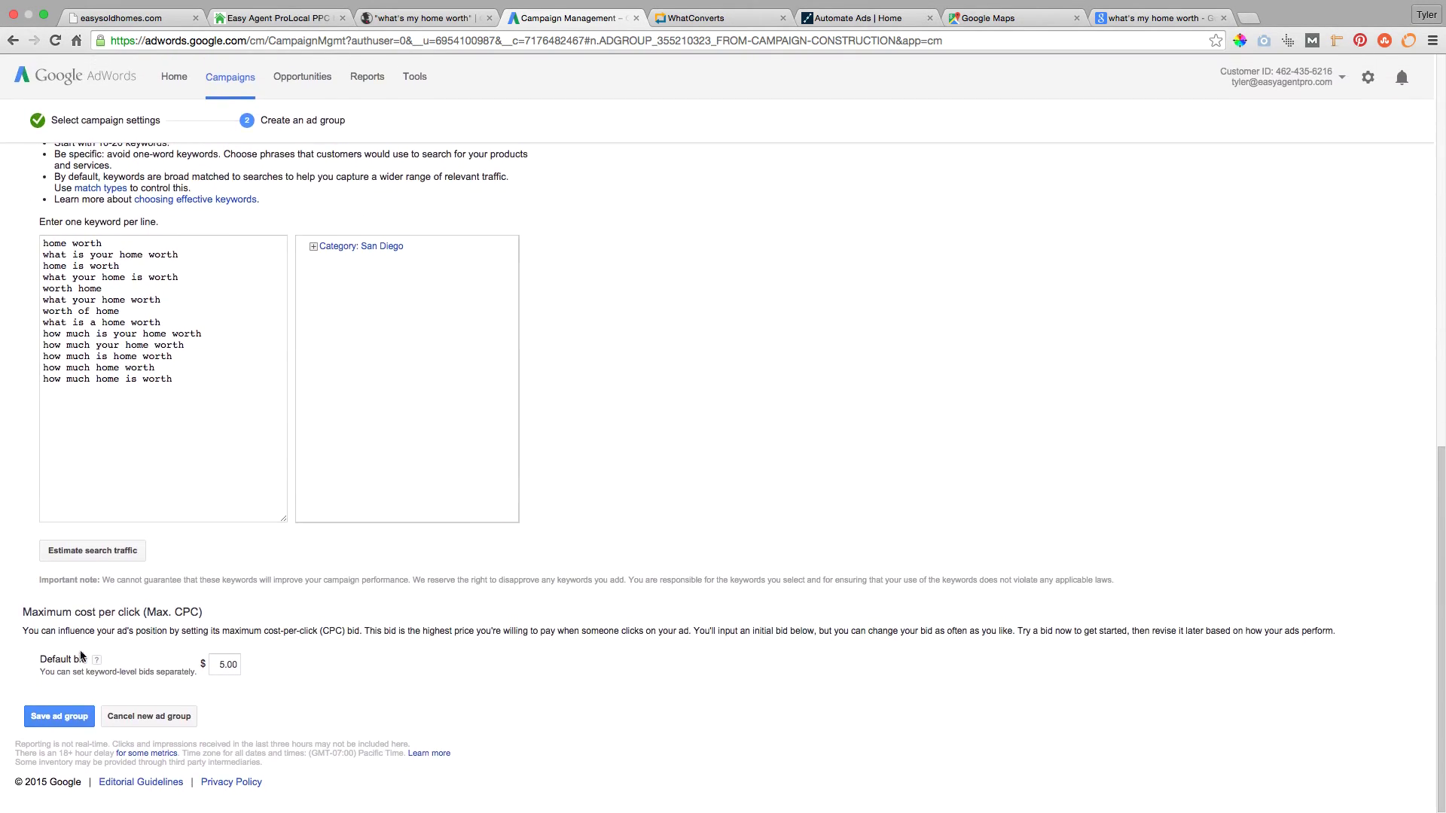
pyautogui.click(59, 716)
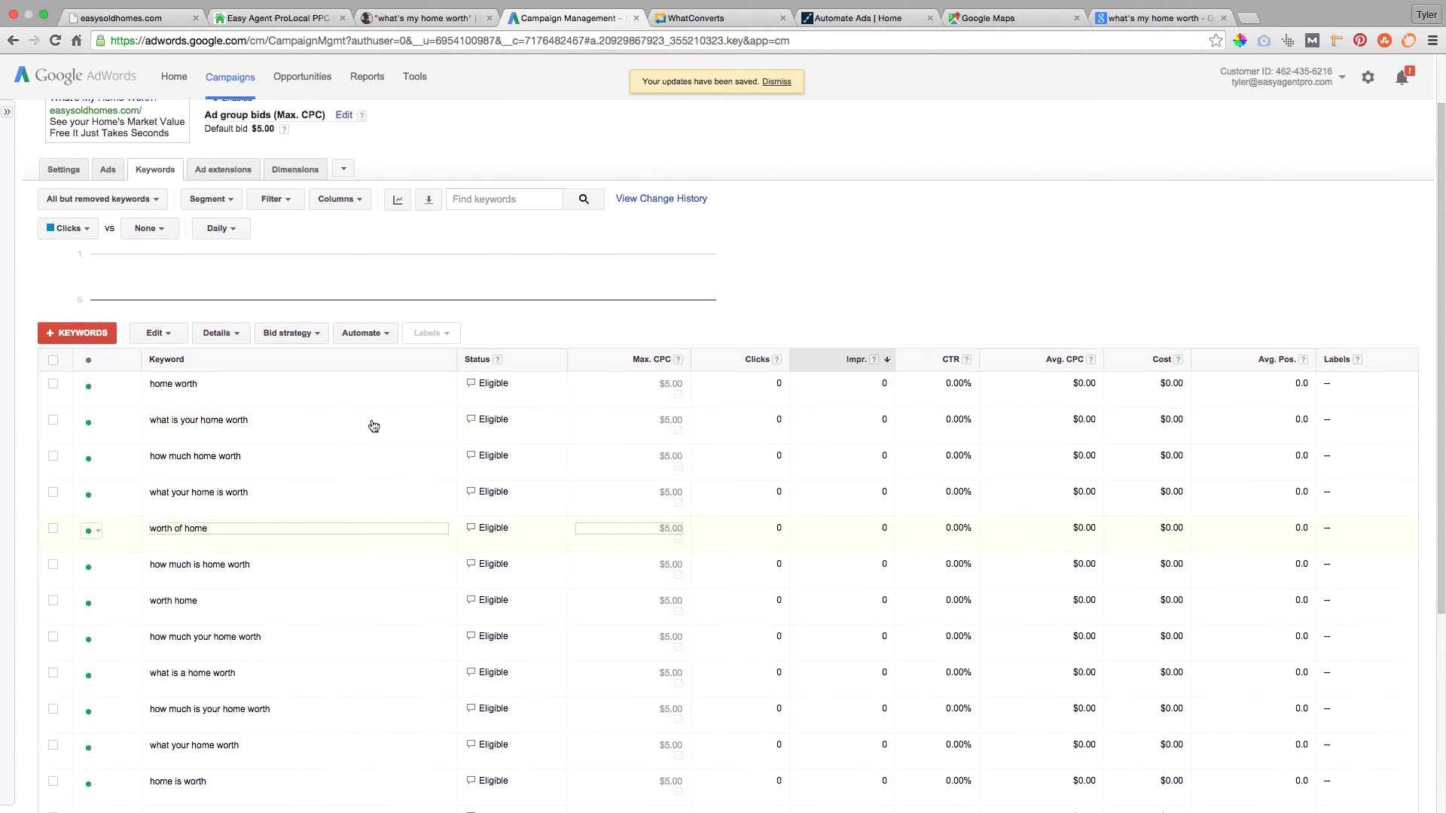
# Set the SELL KW ad group to Paused and view its settings inherited from Campaign #1
pyautogui.click(233, 169)
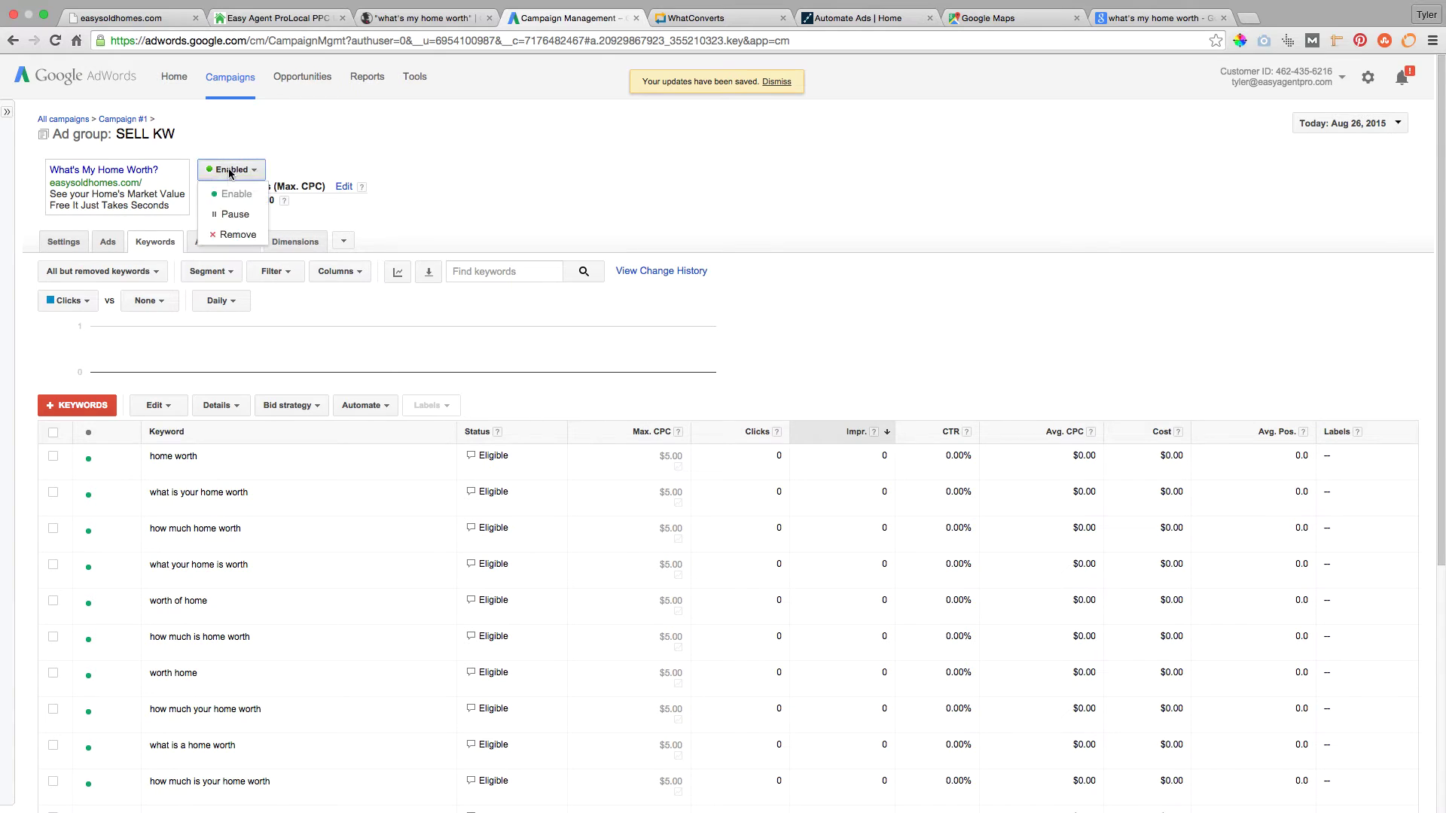
pyautogui.click(230, 213)
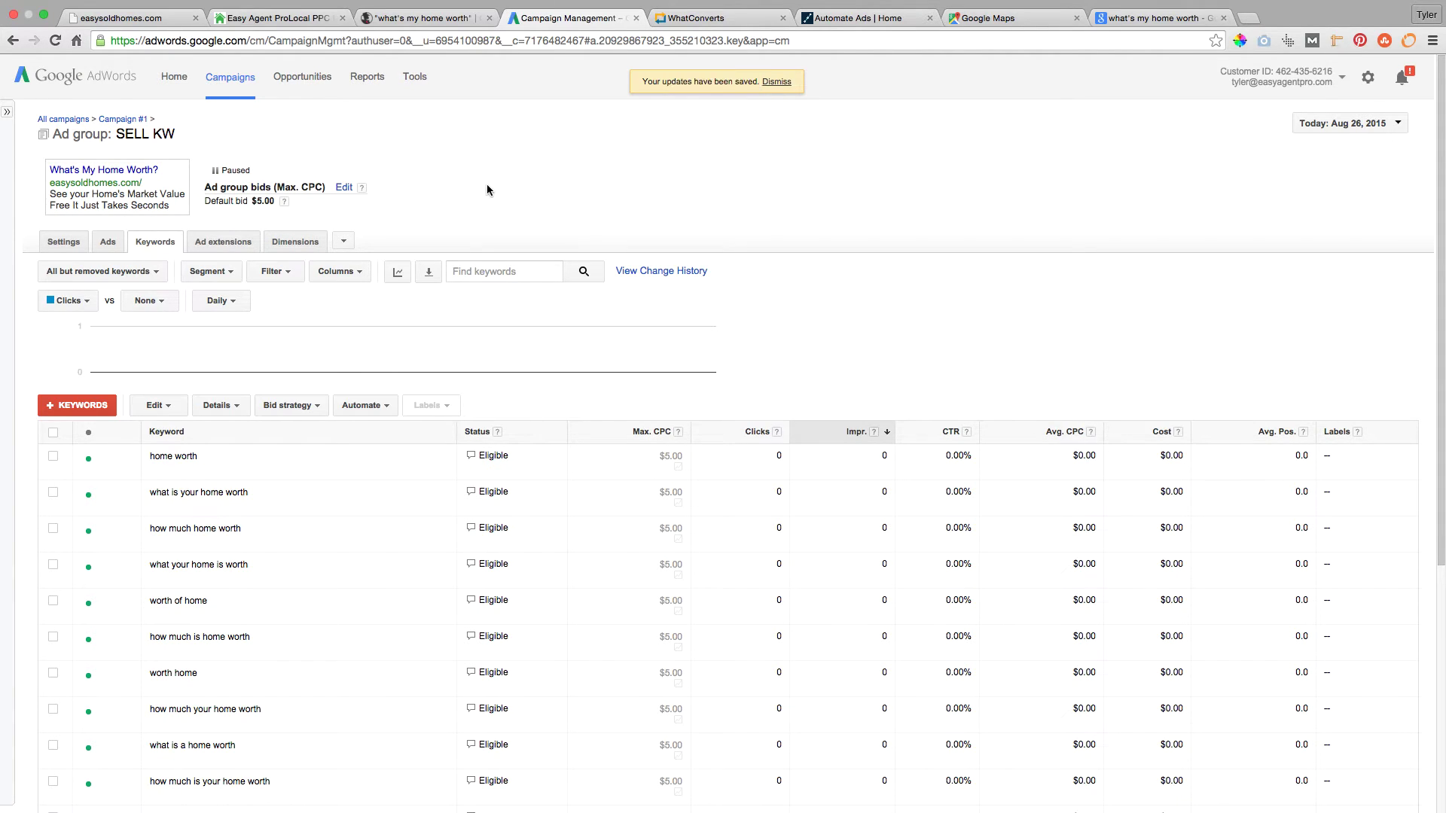
pyautogui.scroll(-3, 484, 248)
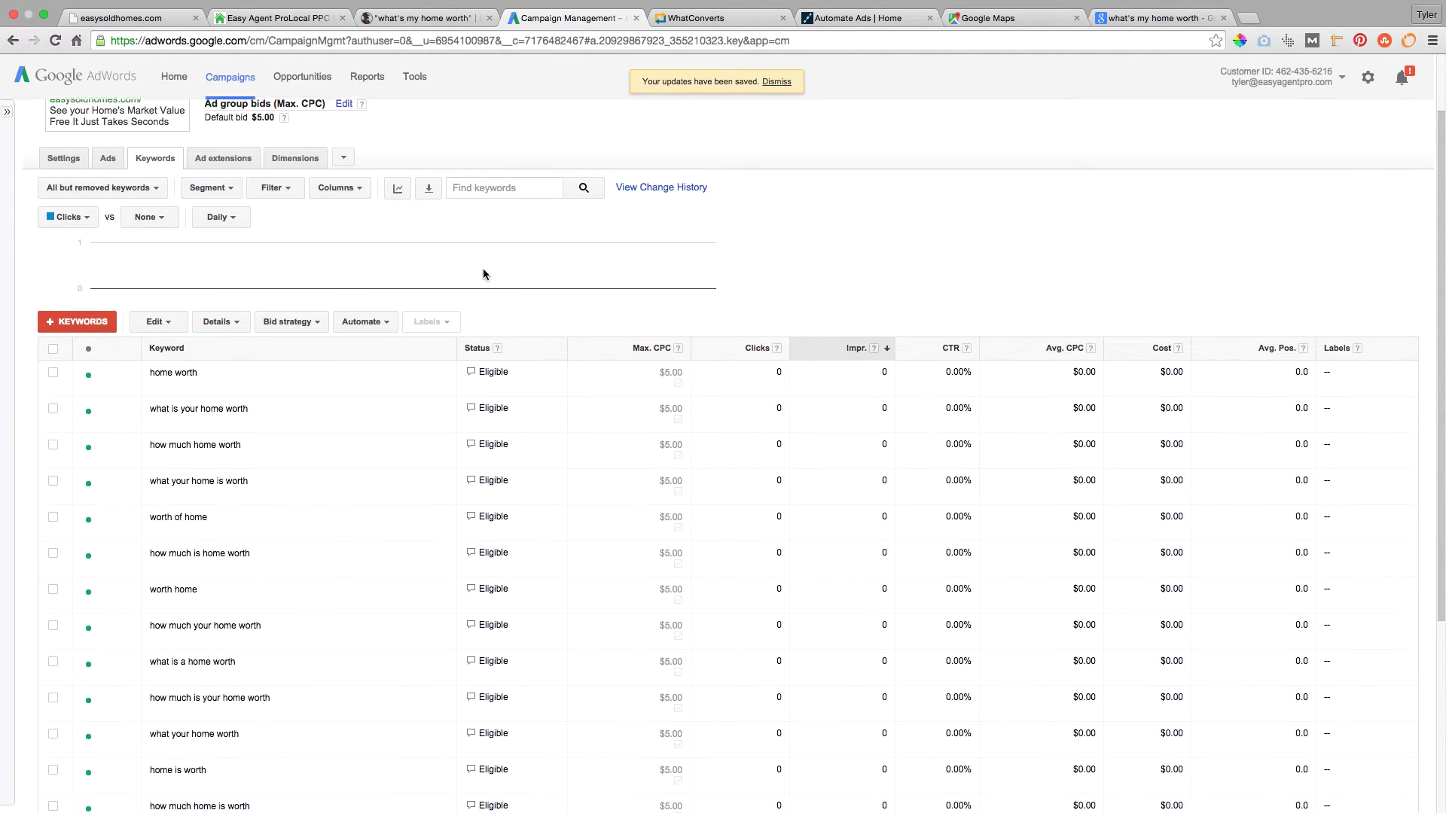
pyautogui.scroll(-1, 374, 252)
pyautogui.scroll(3, 316, 238)
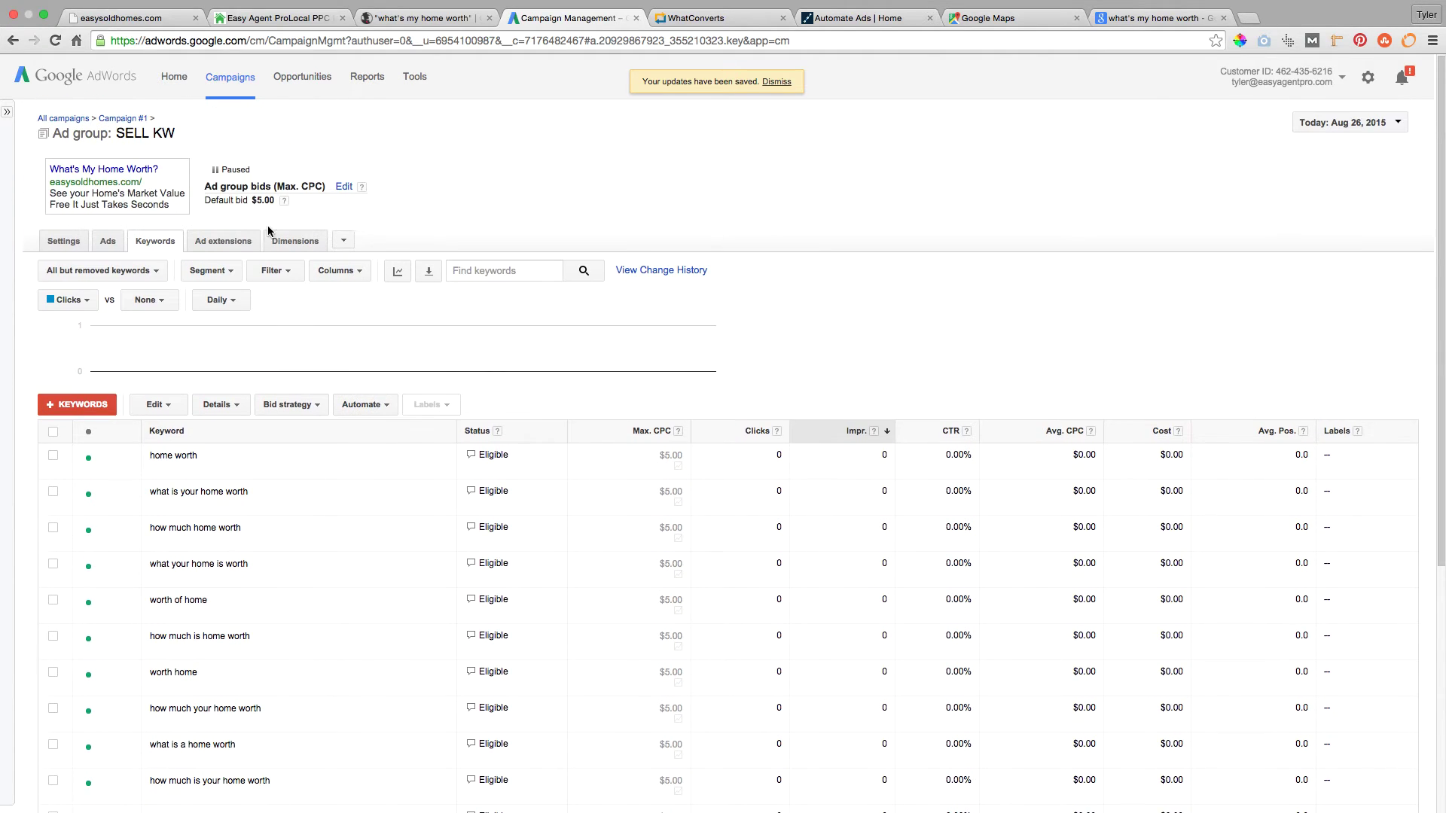
pyautogui.click(79, 242)
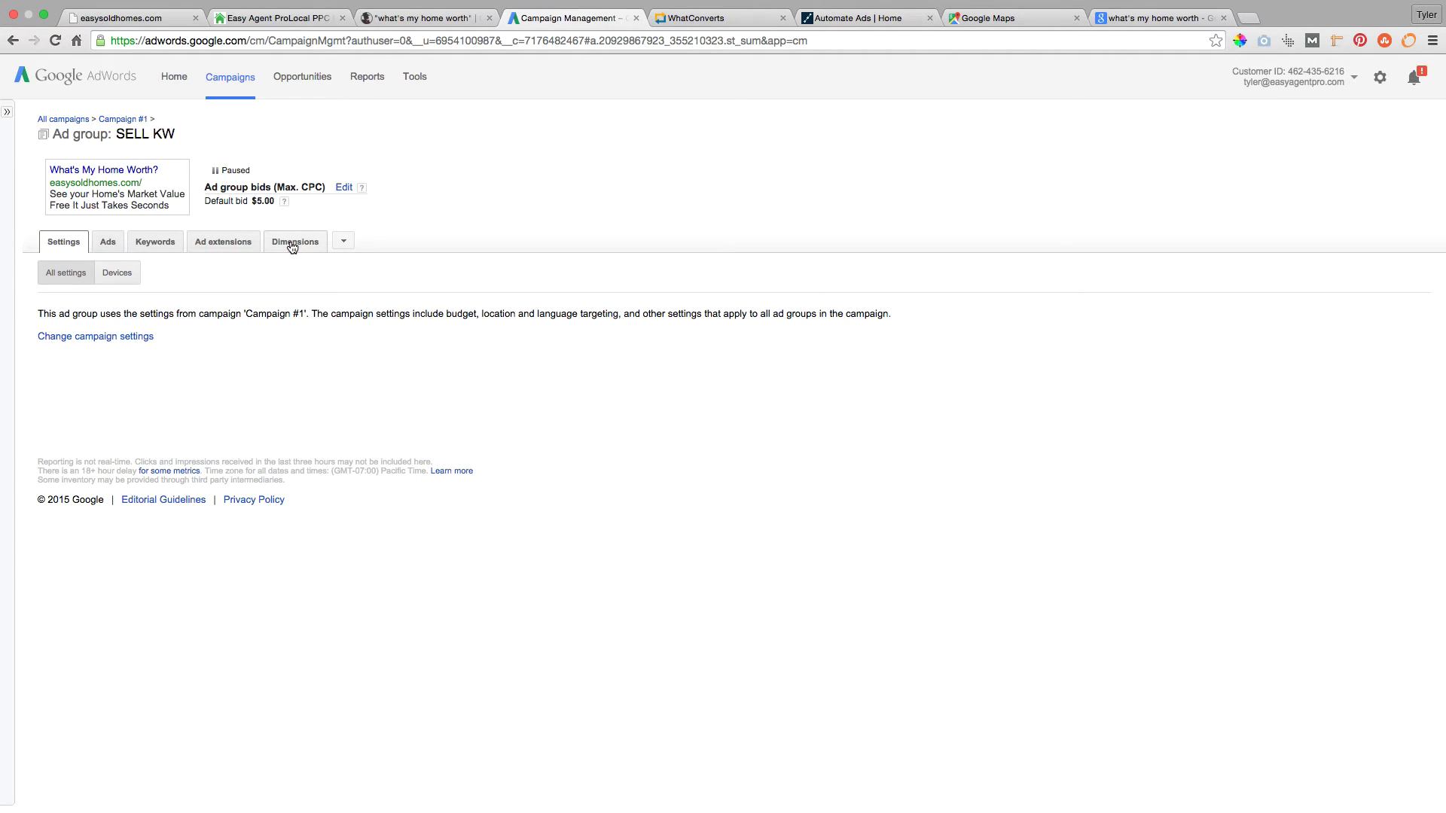
# Close the home-worth search tab and check the Spring Valley map before returning to AdWords
pyautogui.click(1223, 18)
pyautogui.click(1049, 18)
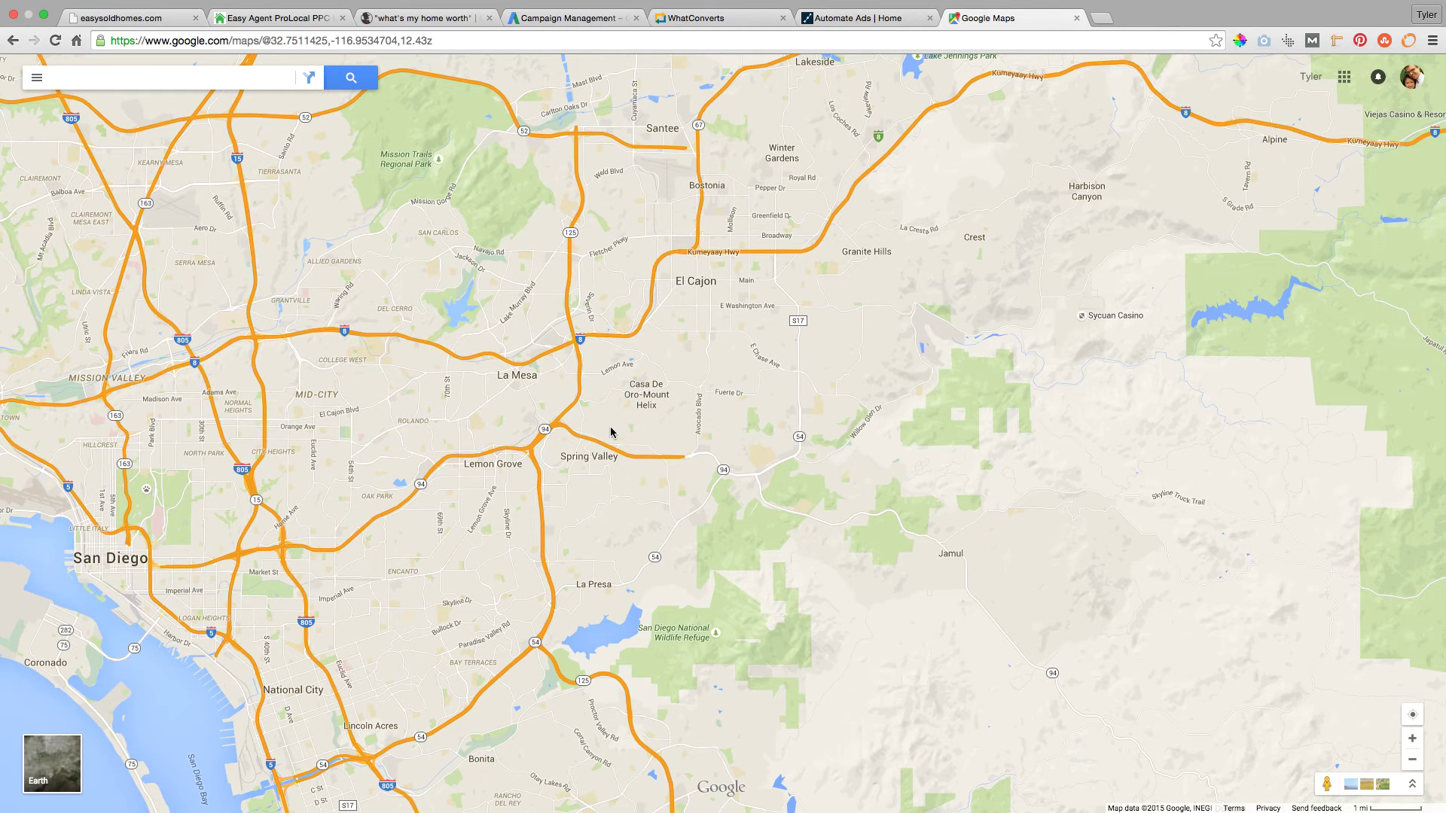
pyautogui.click(568, 18)
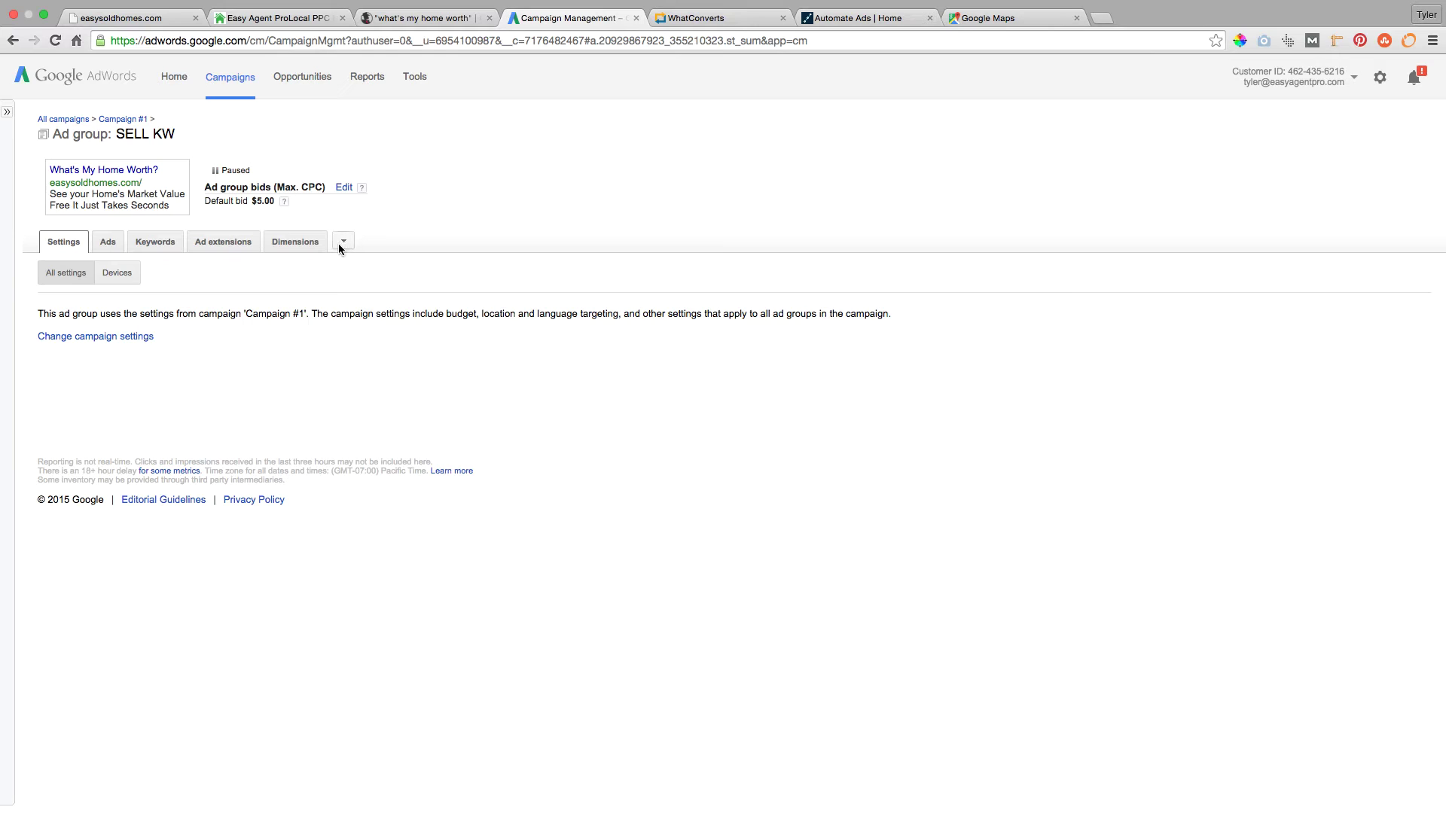
# Open Campaign #1's settings and select its Spring Valley, California targeted location line
pyautogui.click(125, 339)
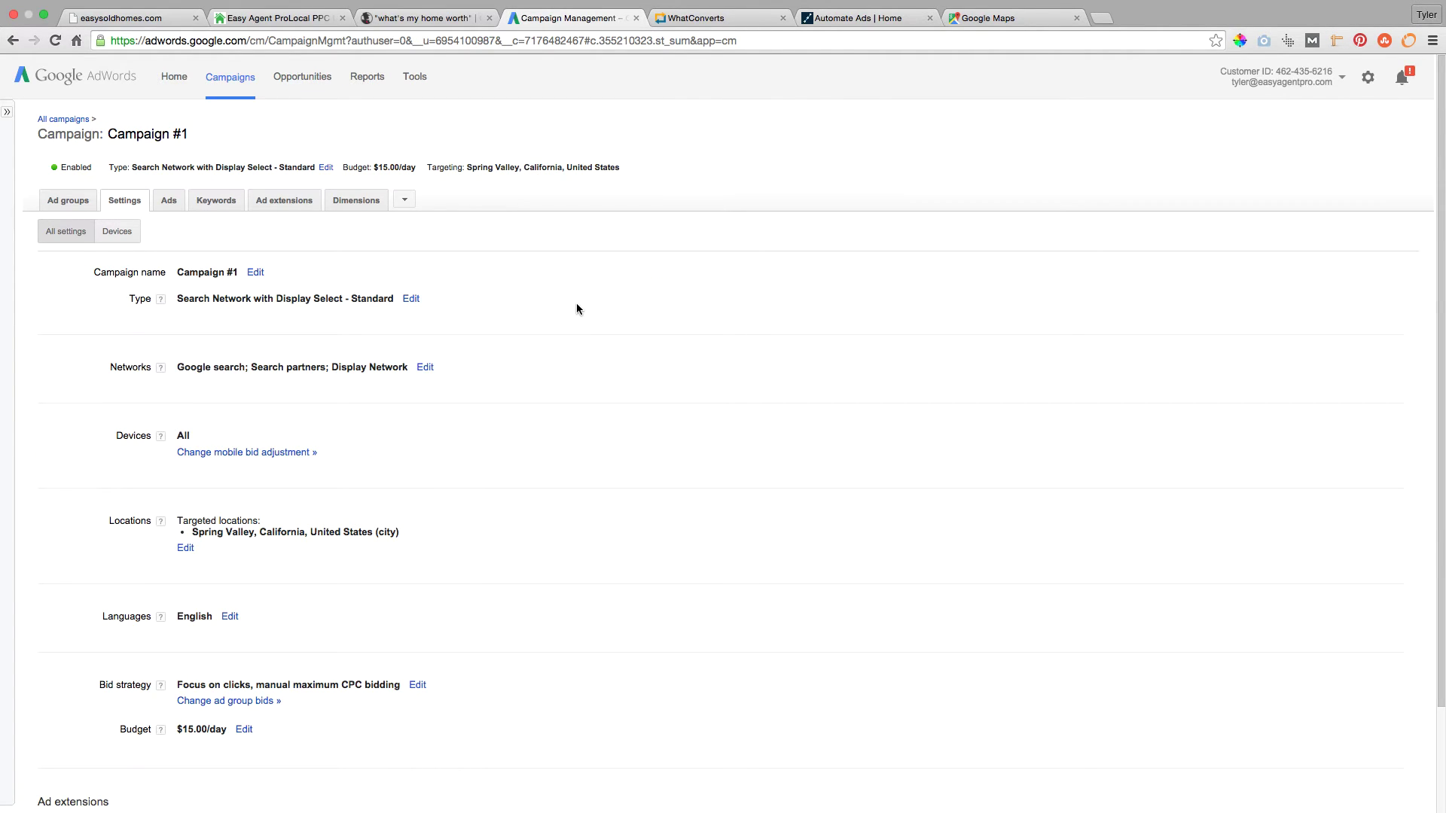
pyautogui.scroll(-3, 576, 309)
pyautogui.tripleClick(210, 407)
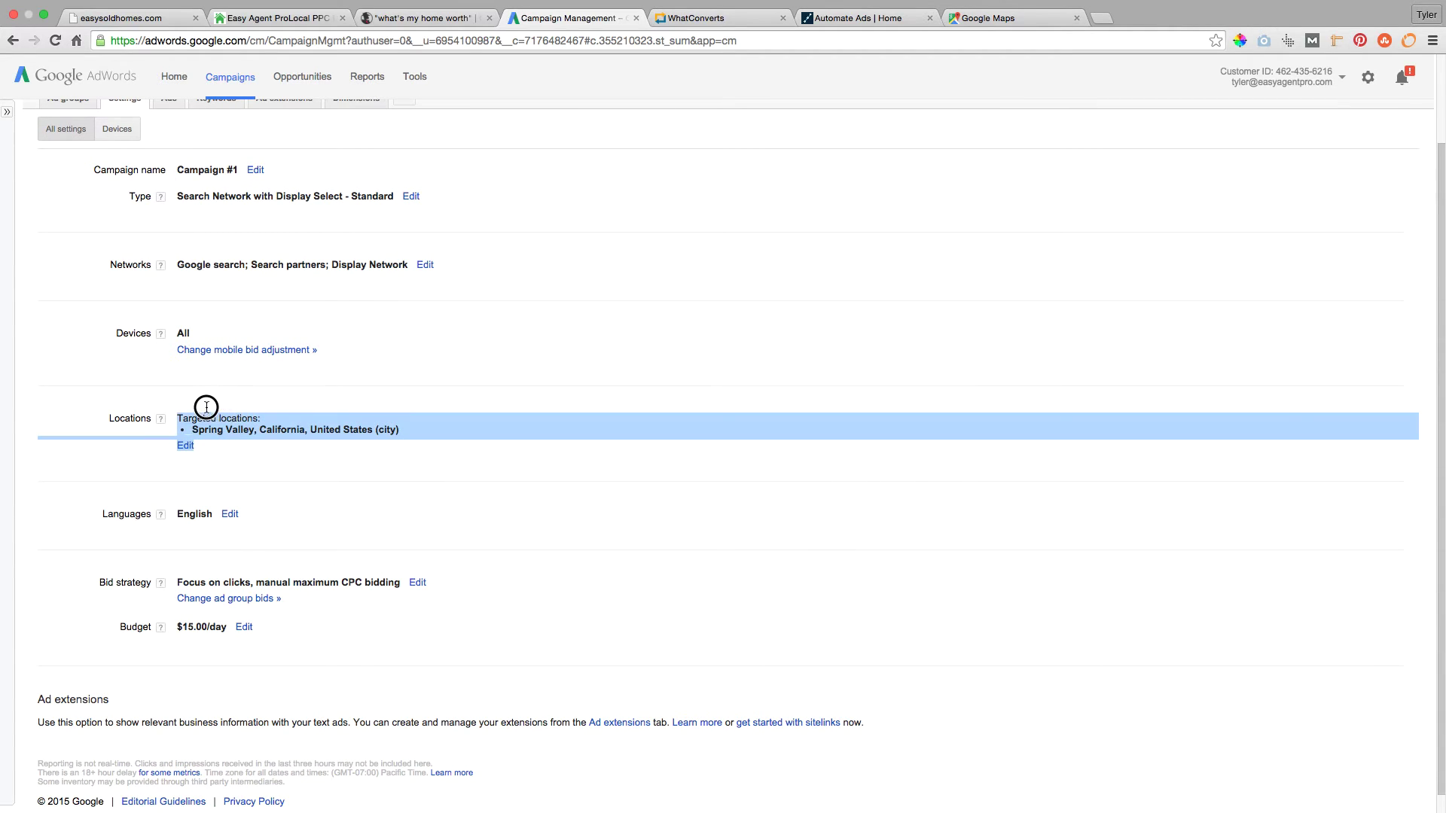
pyautogui.tripleClick(182, 426)
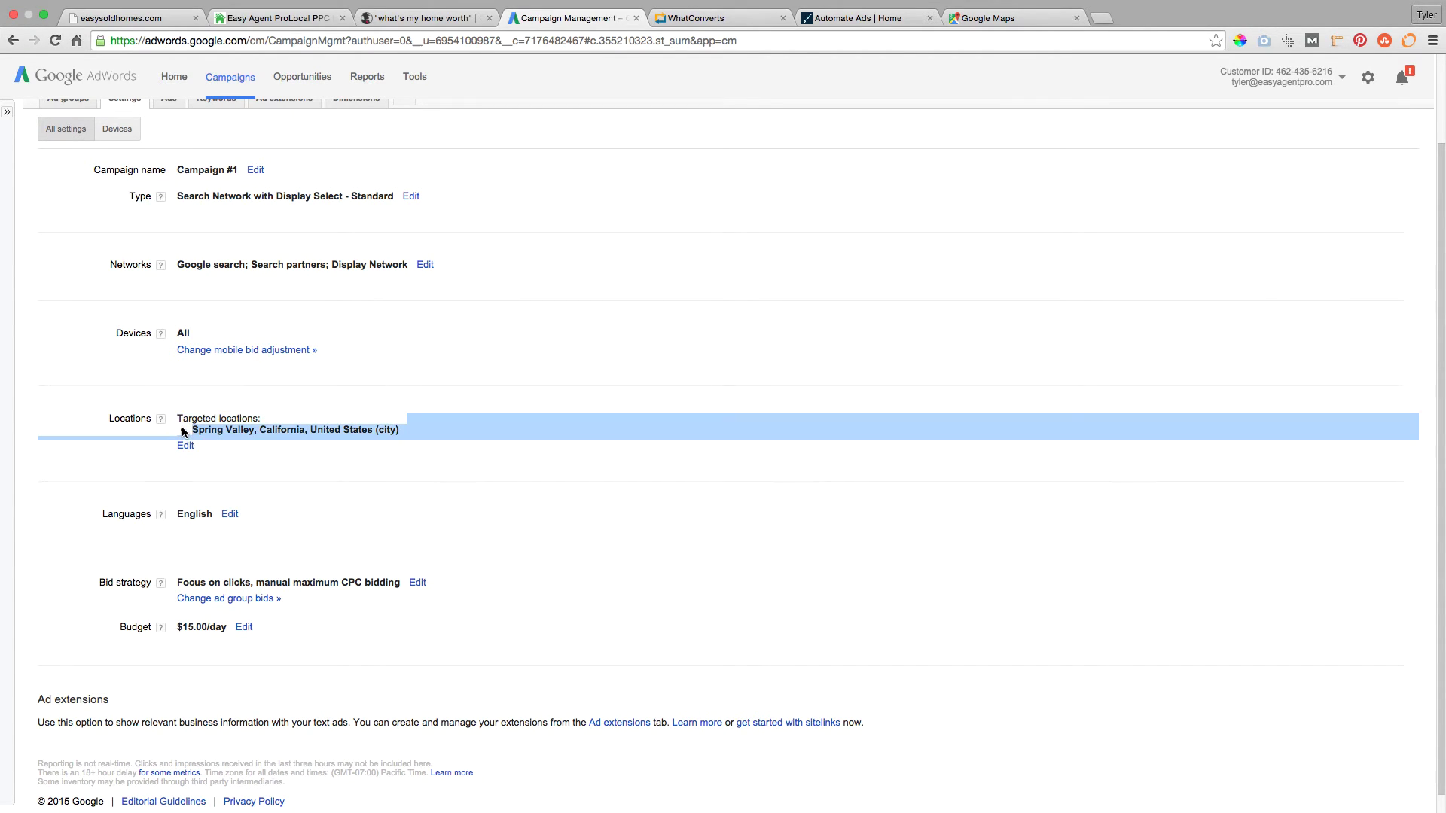
pyautogui.click(107, 20)
# Reload easysoldhomes.com and highlight 'San Diego' in its headline, then go back to AdWords
pyautogui.click(210, 40)
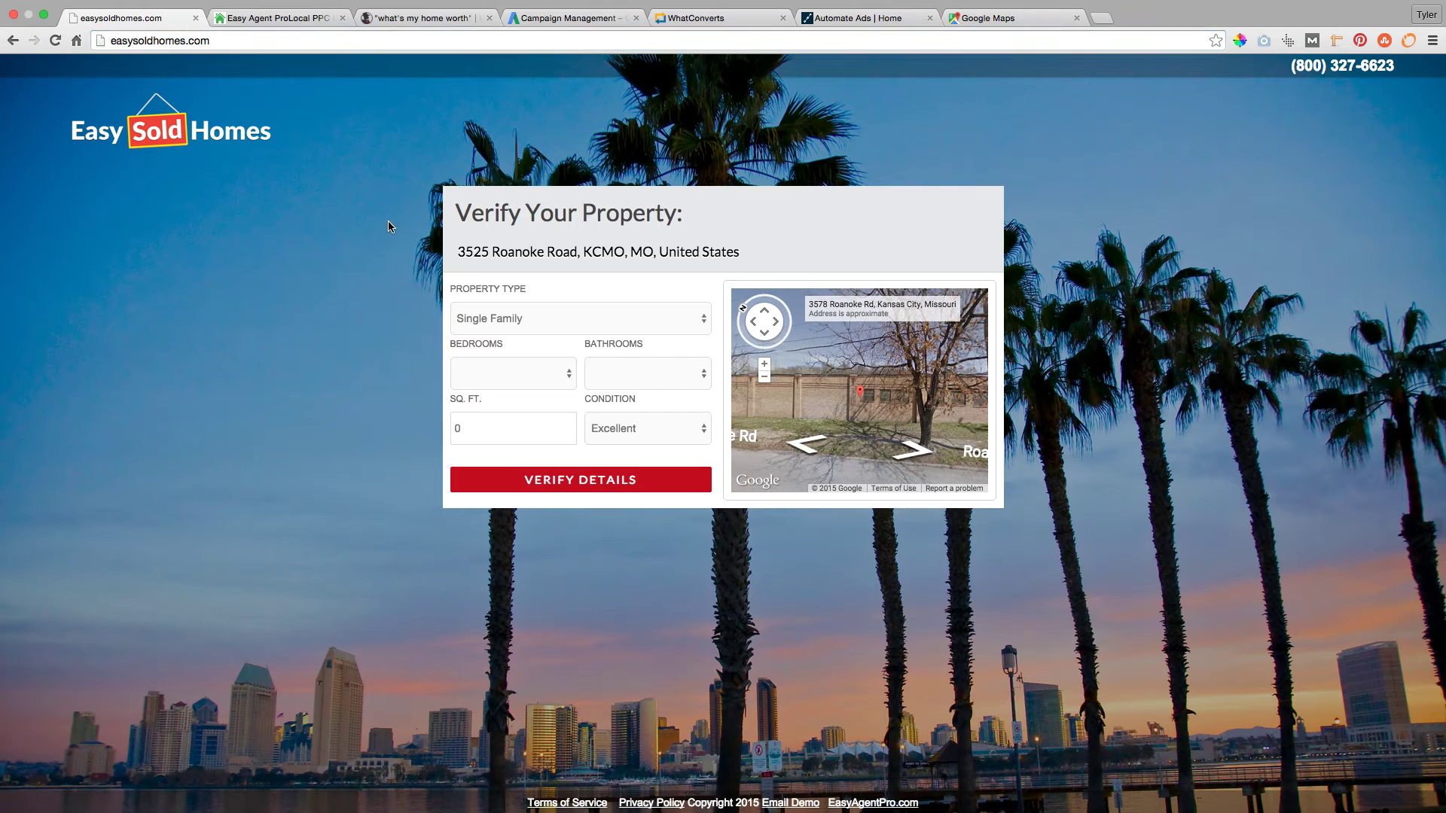
pyautogui.press('Return')
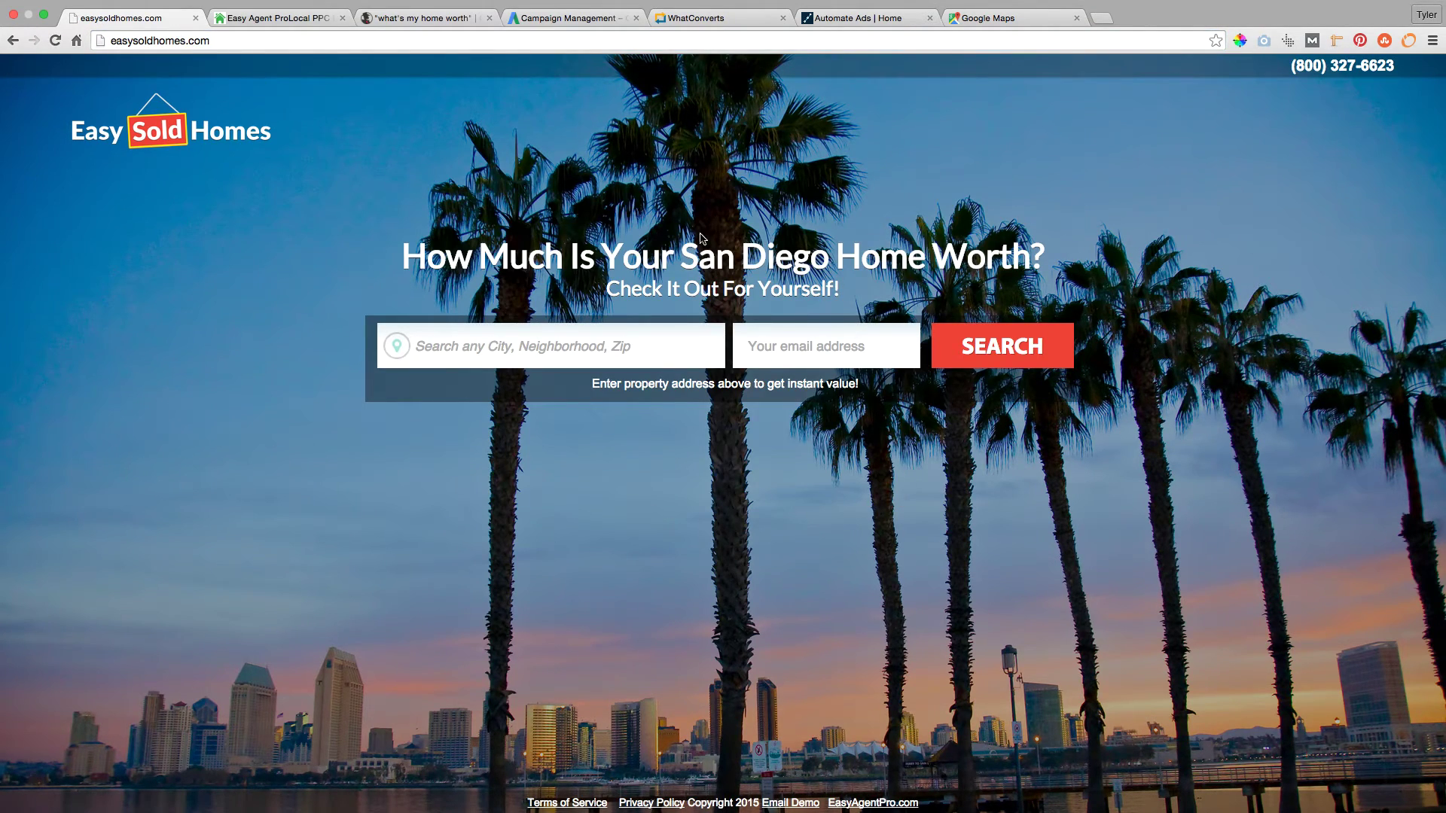
pyautogui.moveTo(681, 258); pyautogui.dragTo(844, 261)
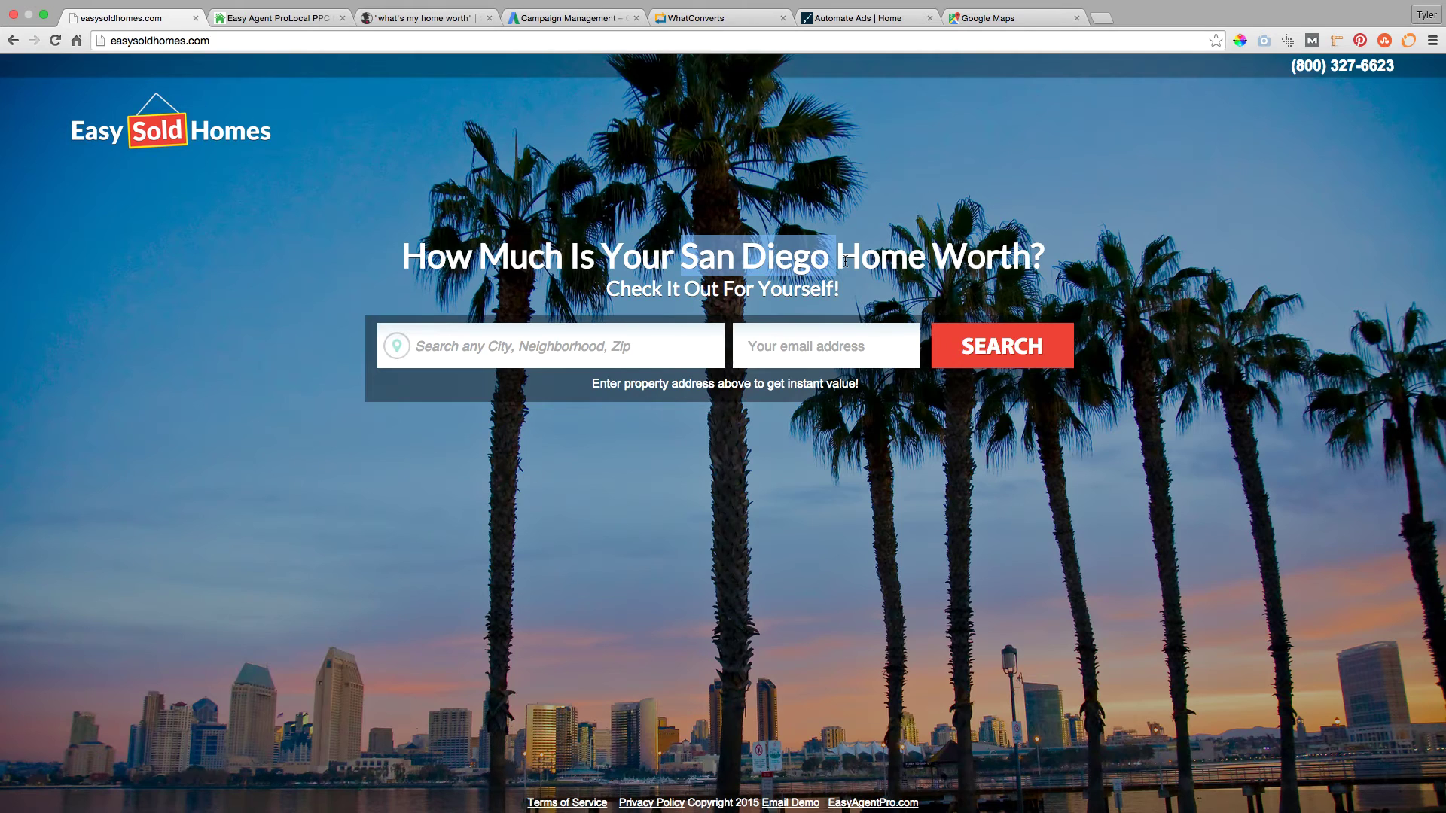
pyautogui.click(755, 256)
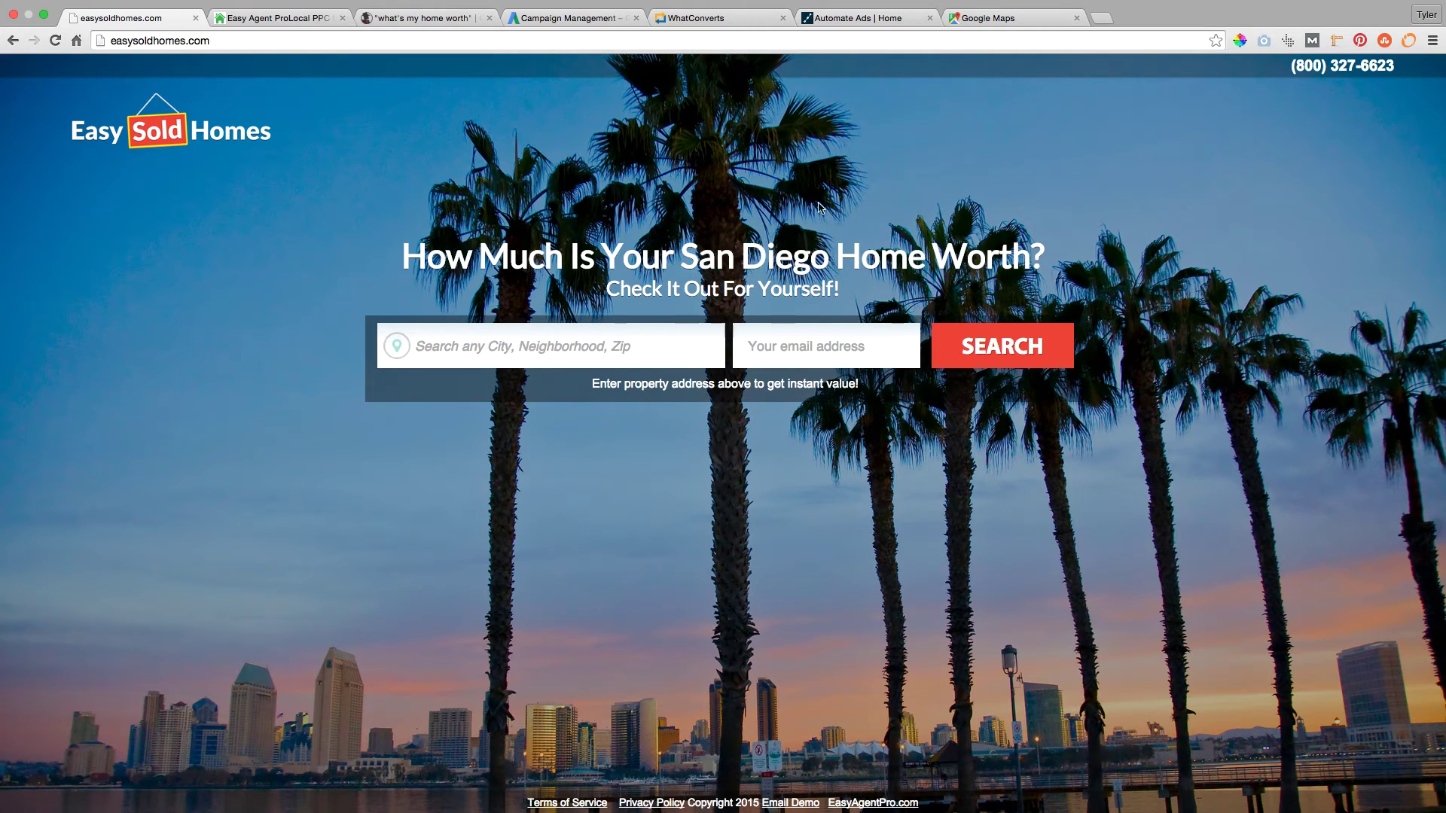
pyautogui.click(535, 18)
pyautogui.scroll(3, 485, 197)
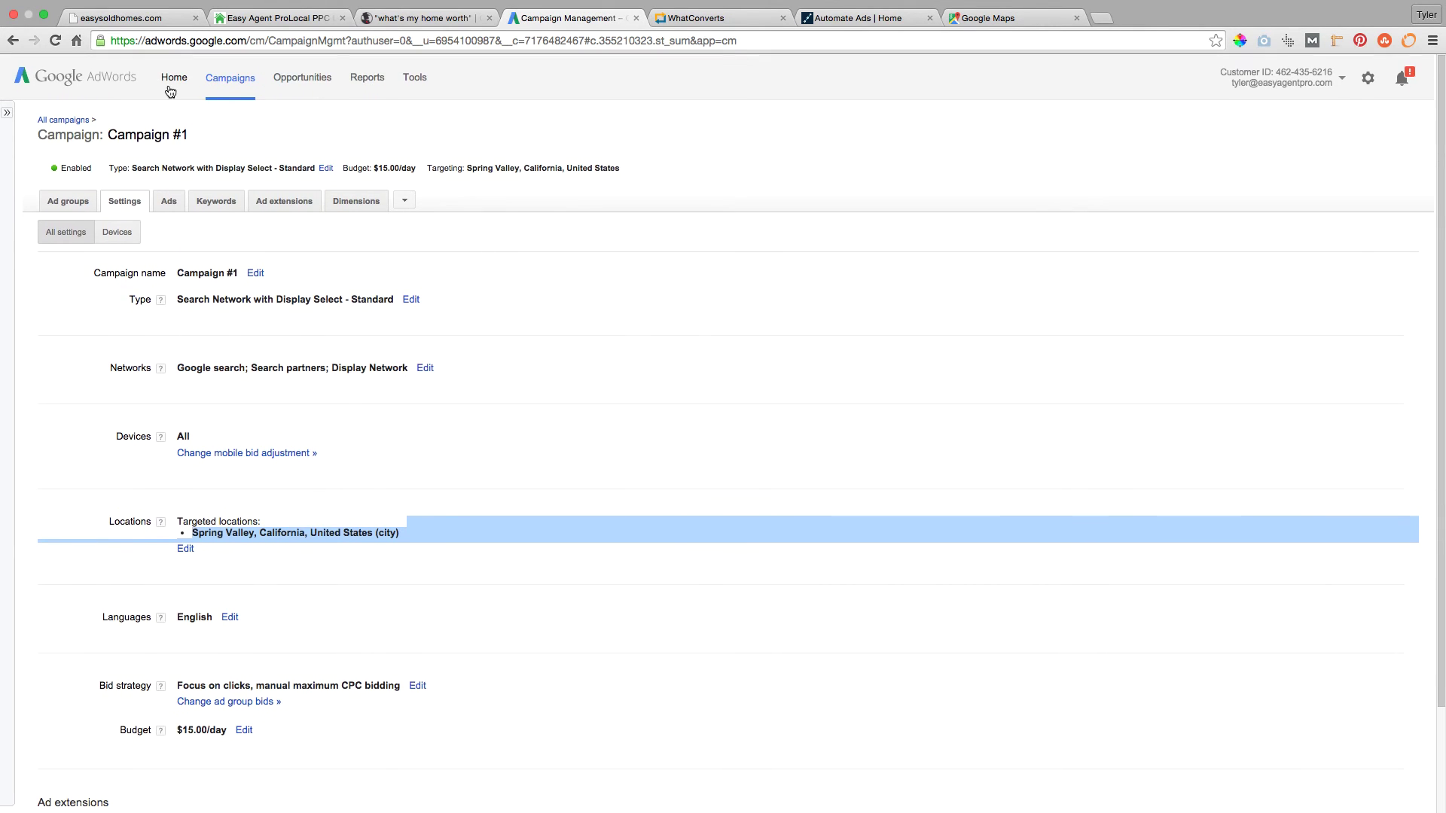
# Change Campaign #1's status from Enabled to Paused
pyautogui.click(172, 25)
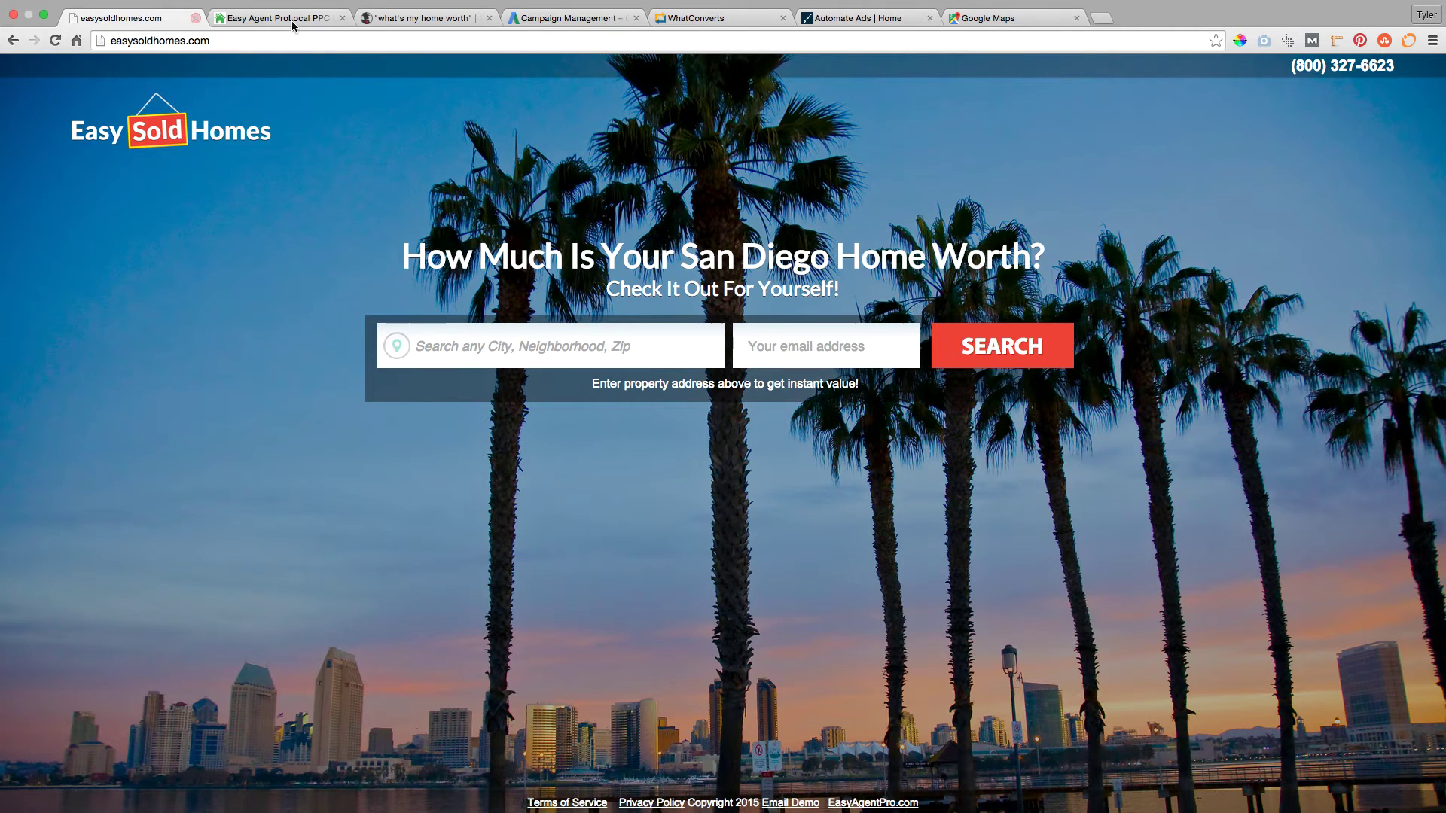
pyautogui.click(531, 18)
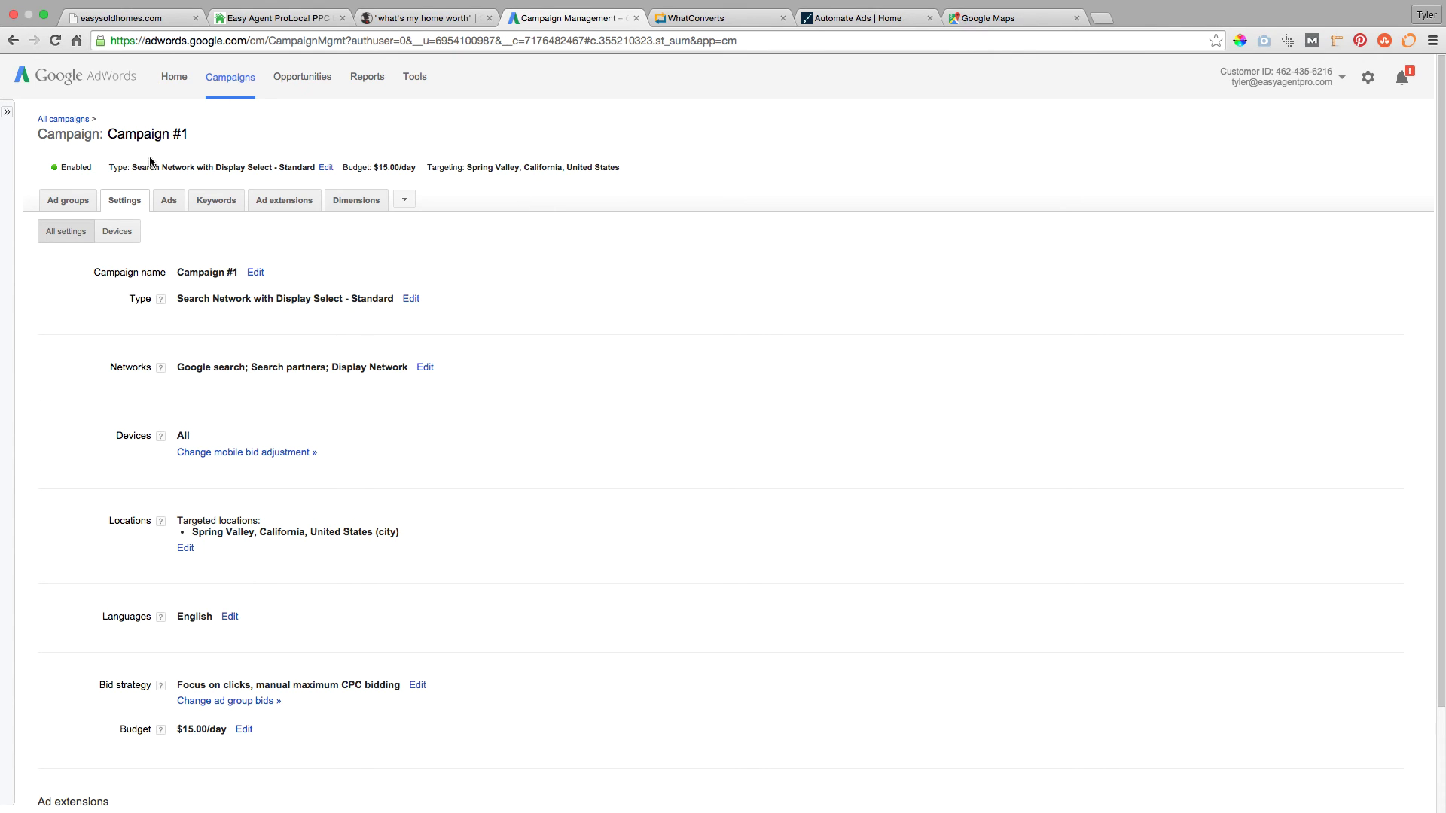
pyautogui.click(62, 173)
pyautogui.click(72, 210)
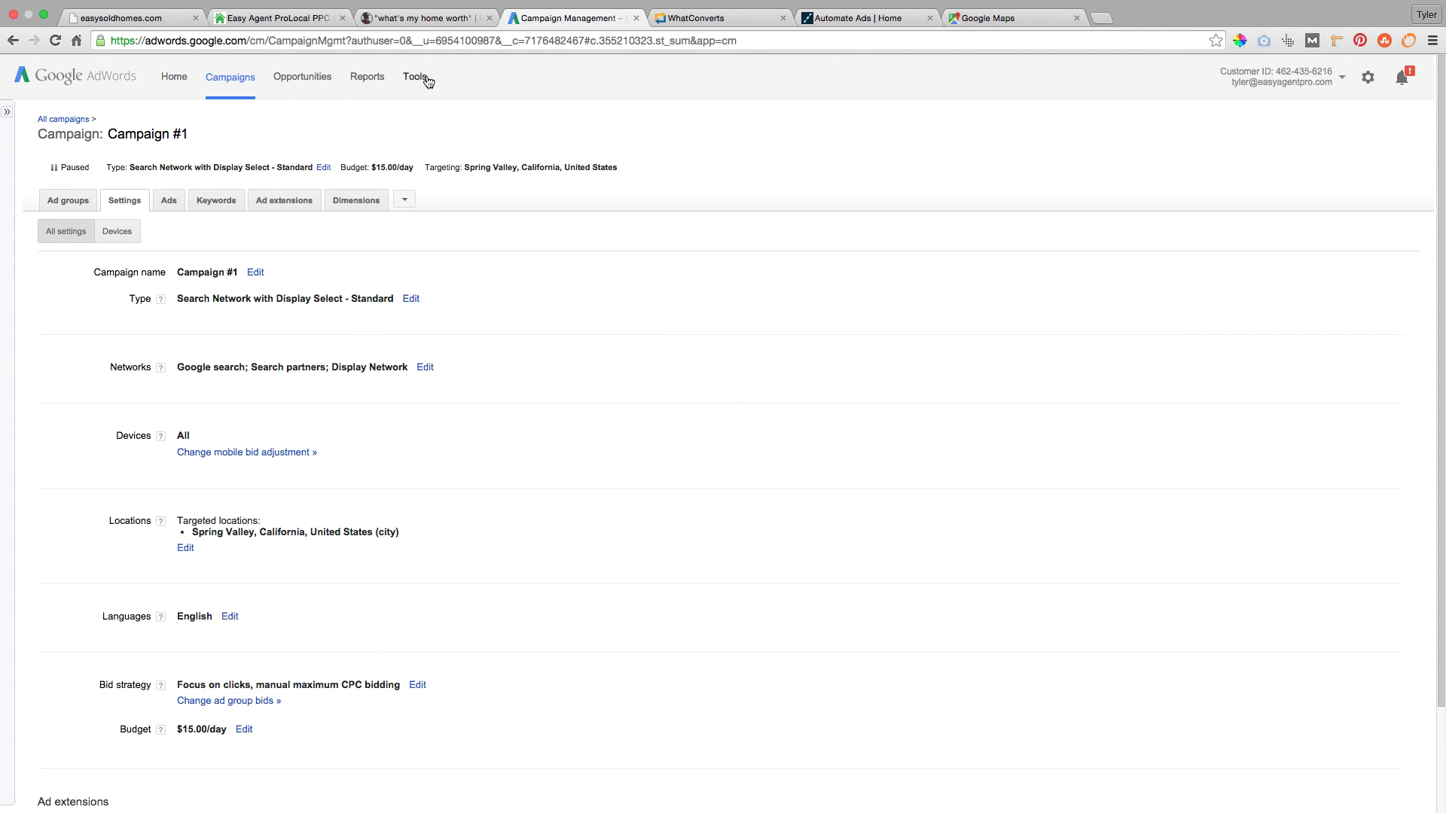
# Check the AdWords Tools menu, then close it and leave AdWords
pyautogui.click(424, 80)
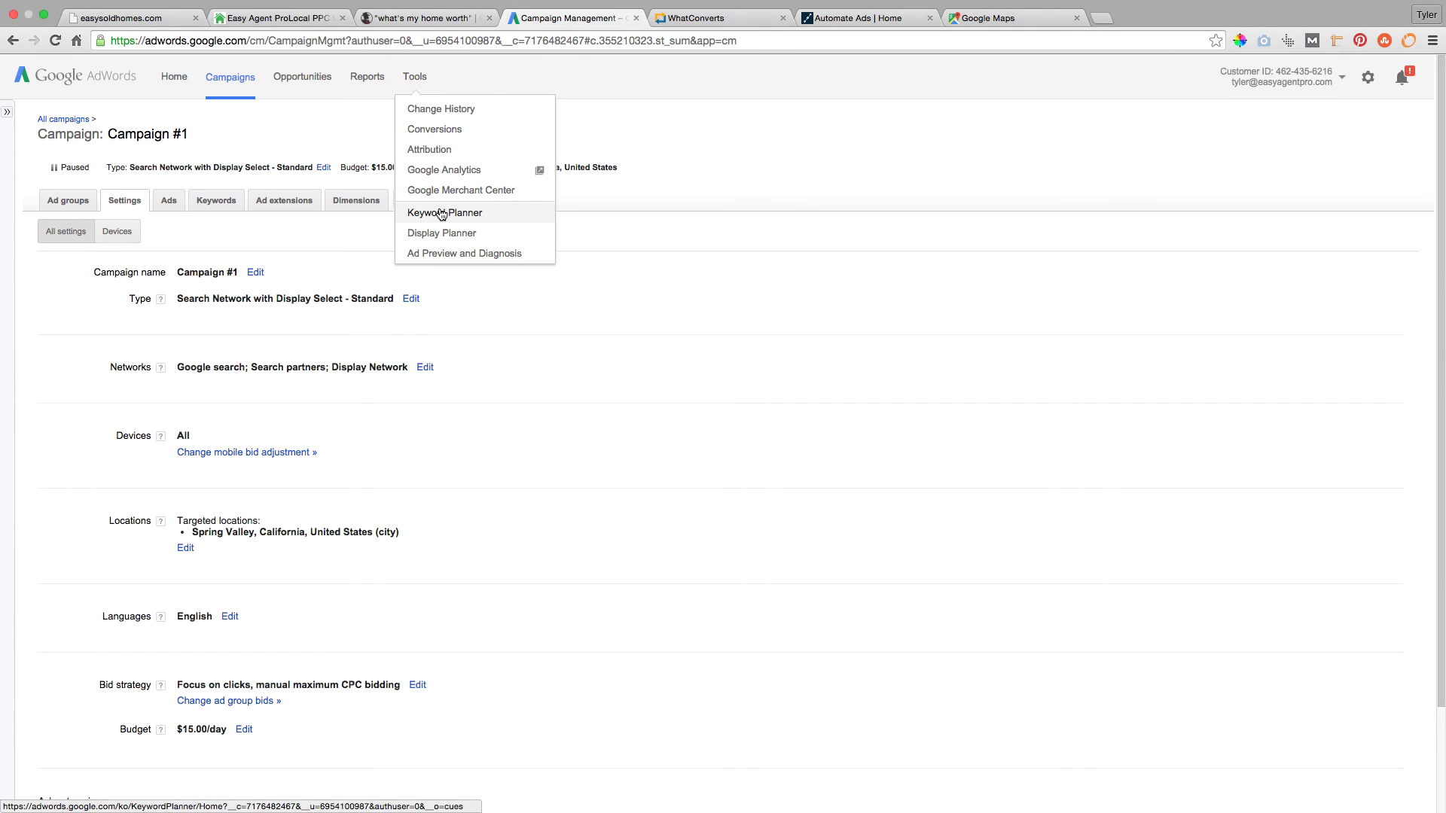
pyautogui.click(631, 187)
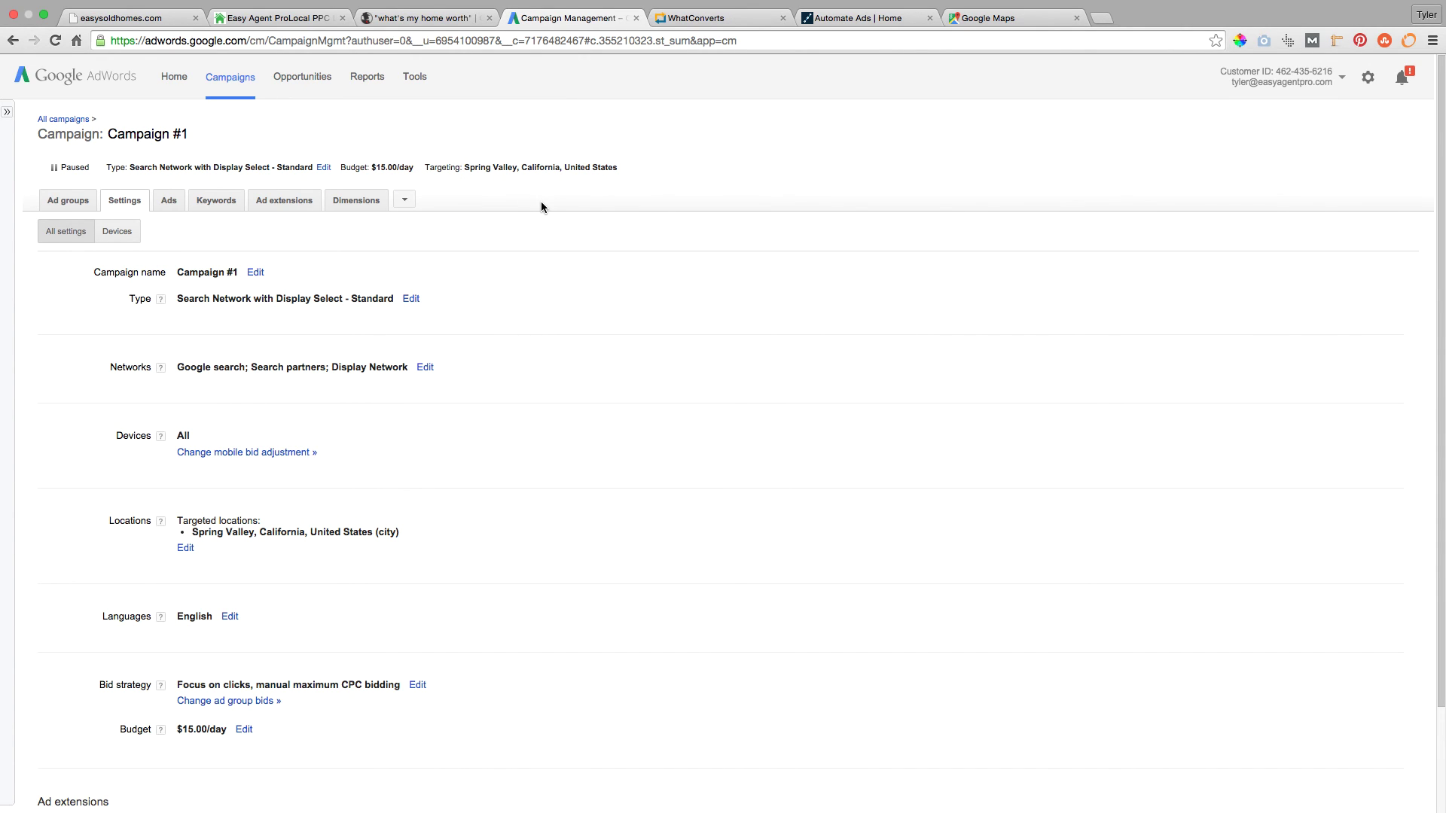
pyautogui.click(834, 19)
# Close the WhatConverts tab so the Automate Ads home page is showing
pyautogui.click(733, 16)
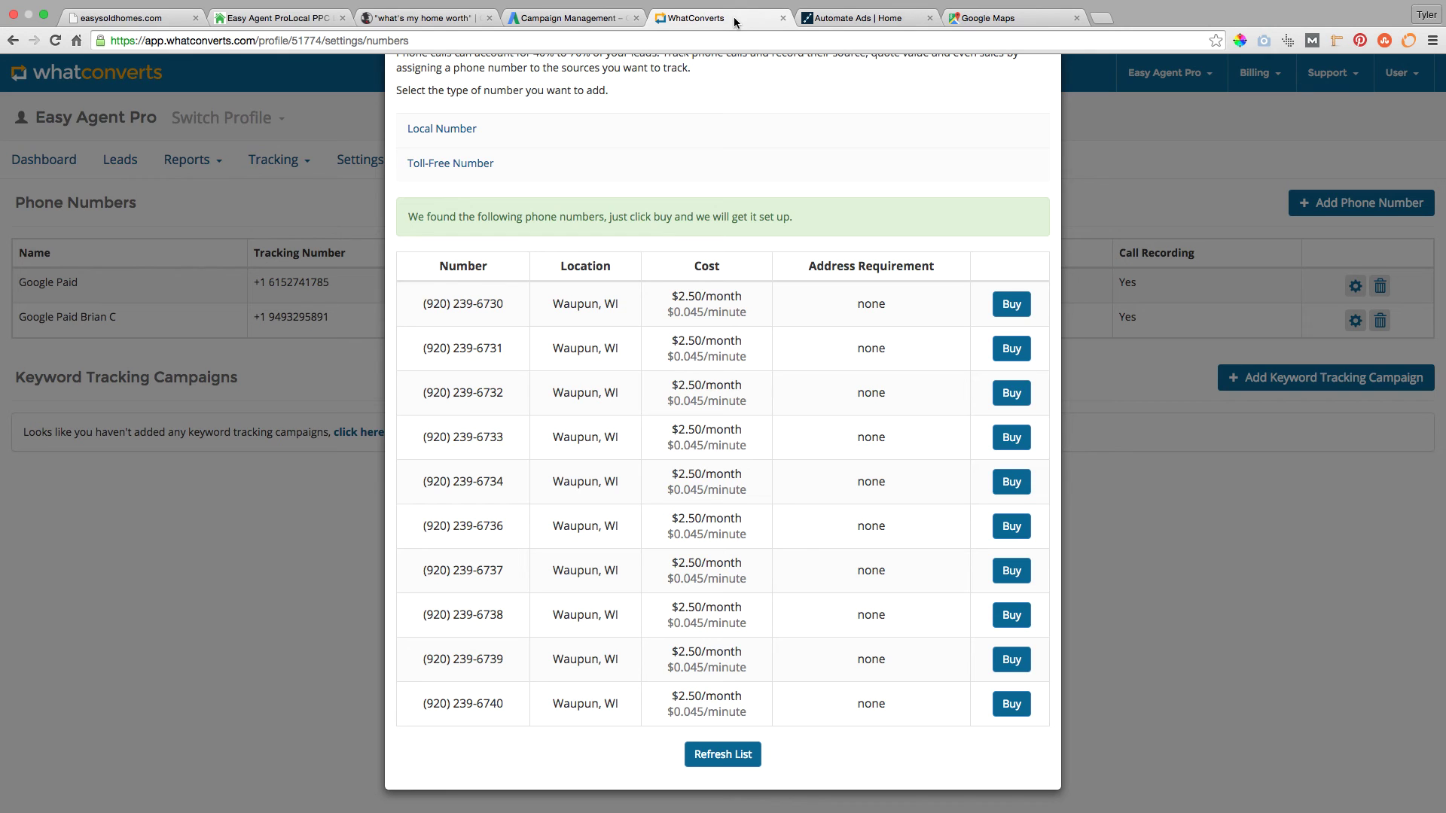
pyautogui.click(783, 17)
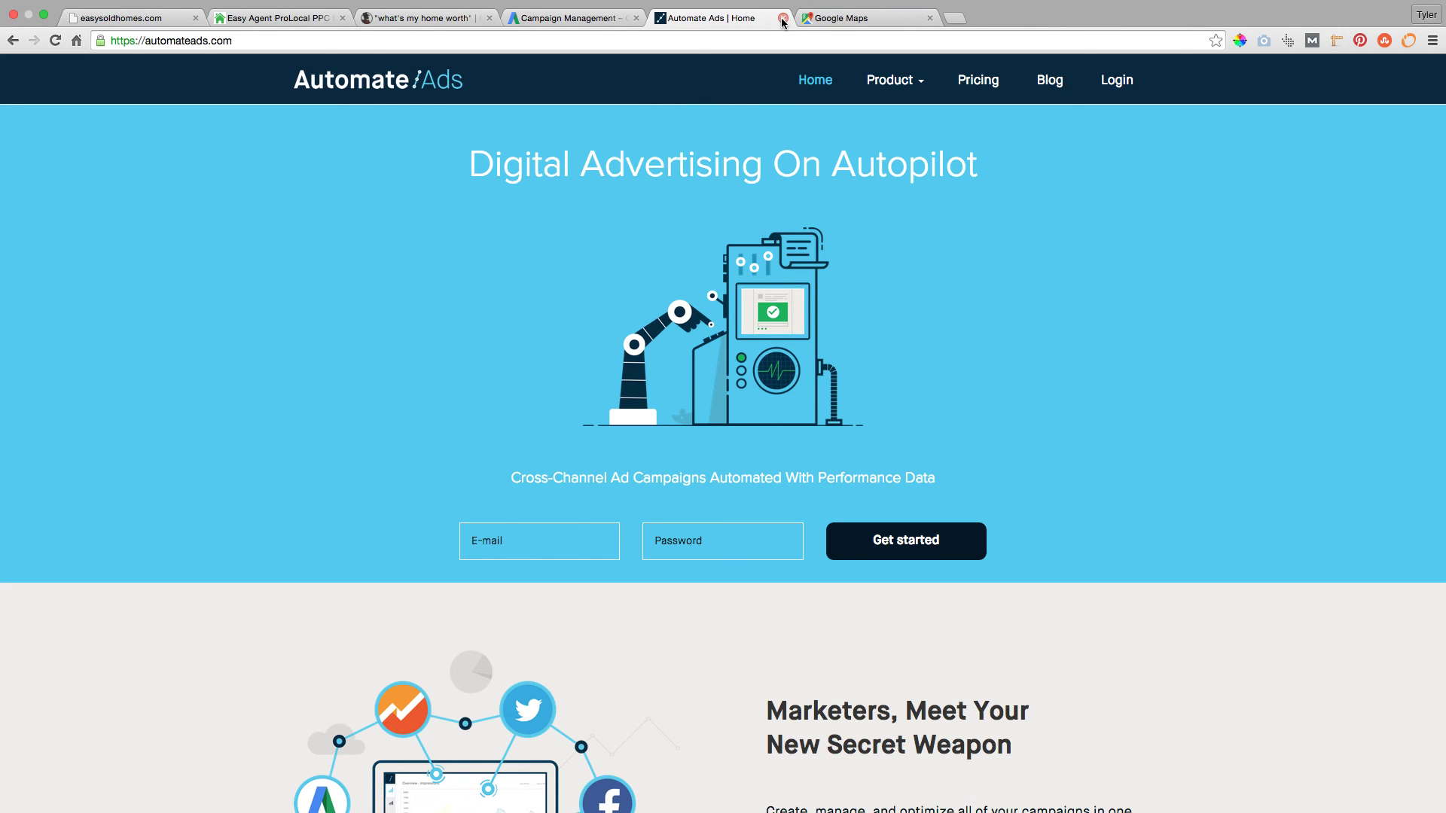